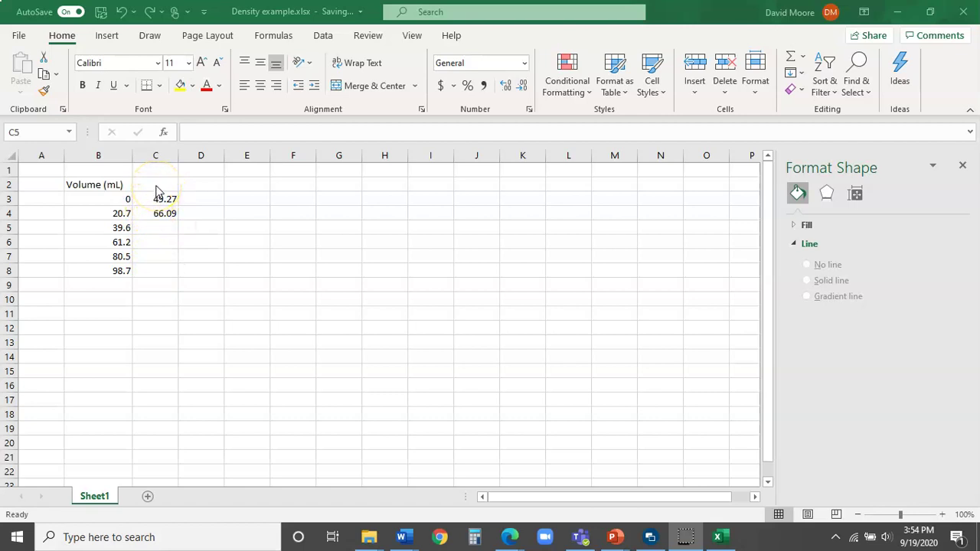
- Enter the header "mass of cylinder and liquid (g)" in cell C2
double_click(157, 185)
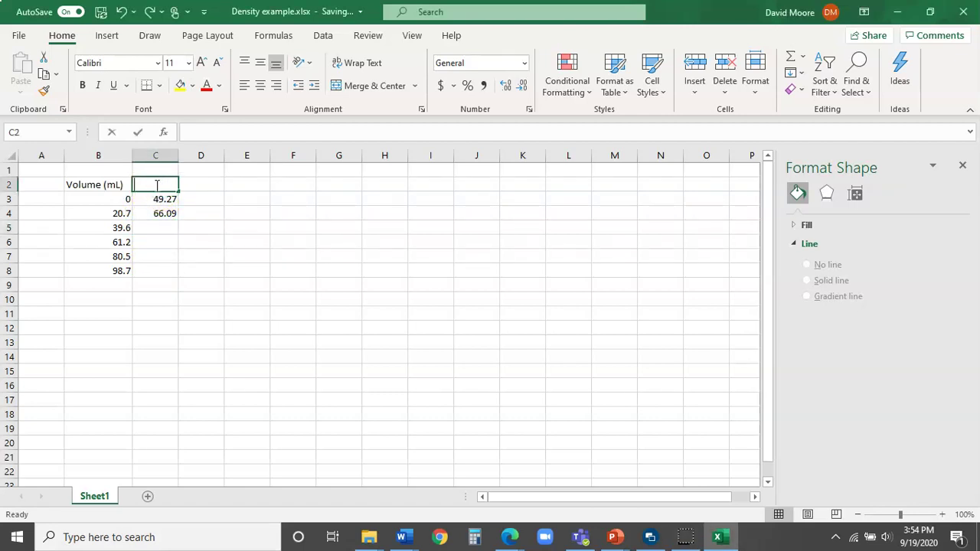
type("mass of cylinder and liquid (g")
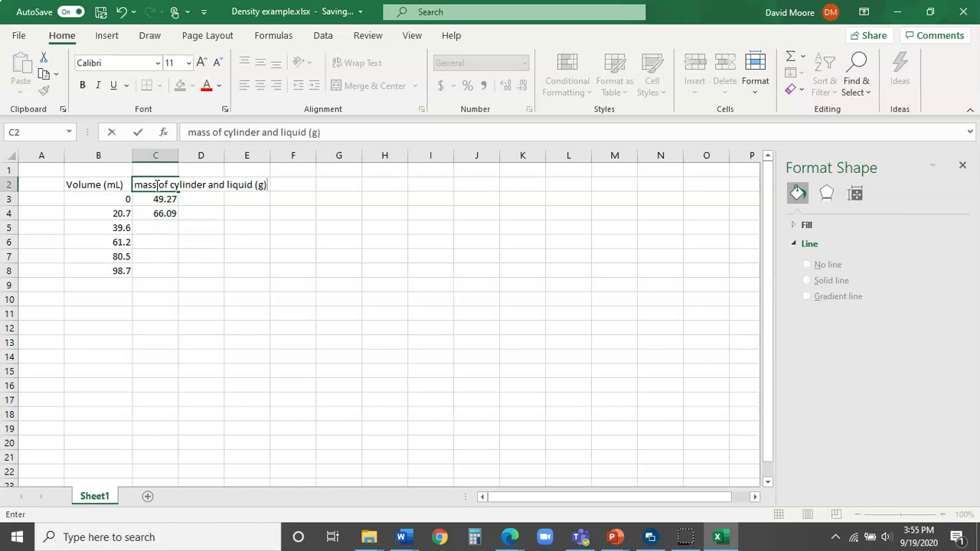
key("Tab")
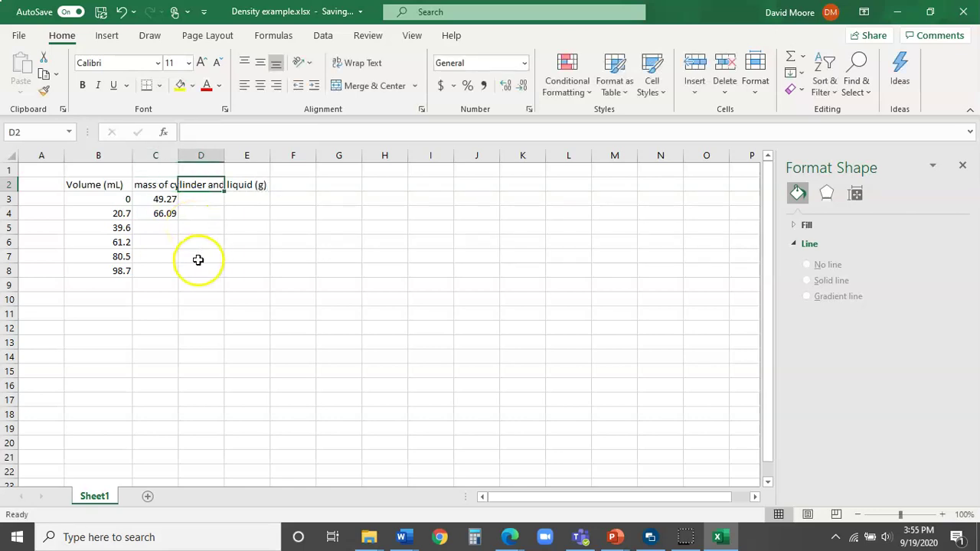
left_click(189, 263)
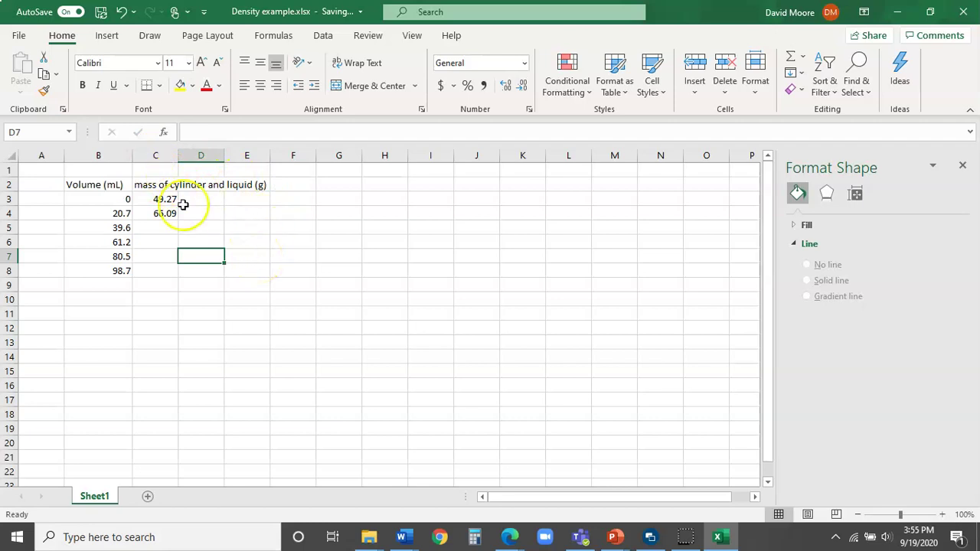
- Wrap and horizontally center the header text in C2, and widen column C slightly
left_click(150, 186)
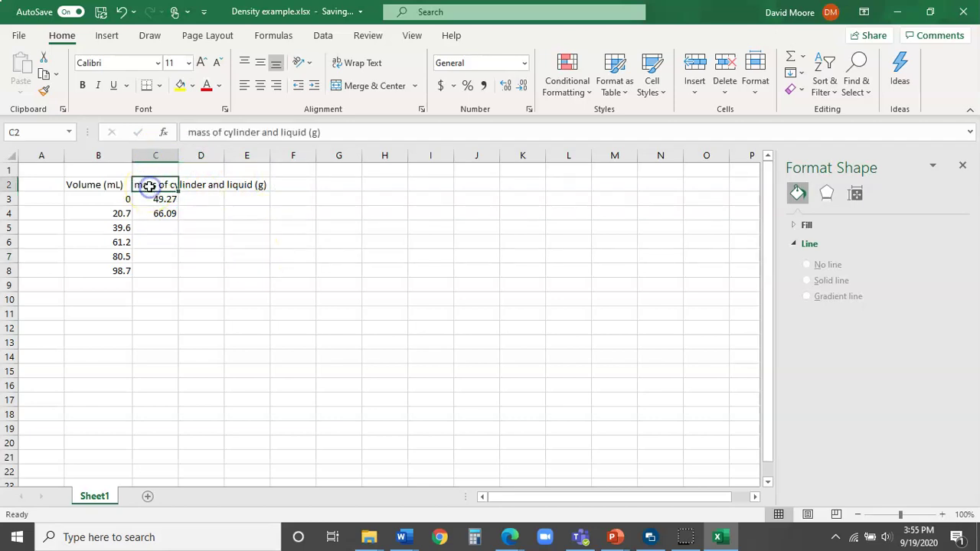
left_click(360, 66)
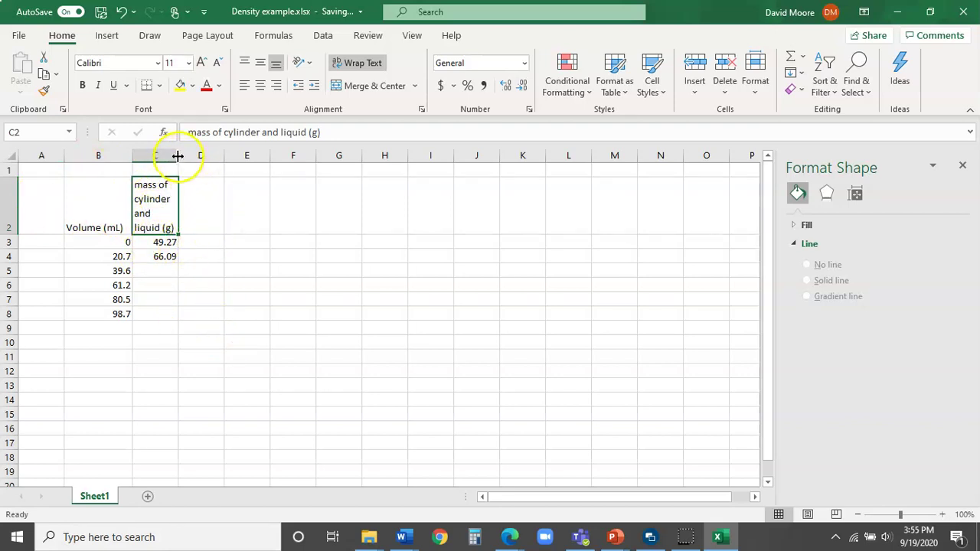
left_click_drag(178, 156, 197, 155)
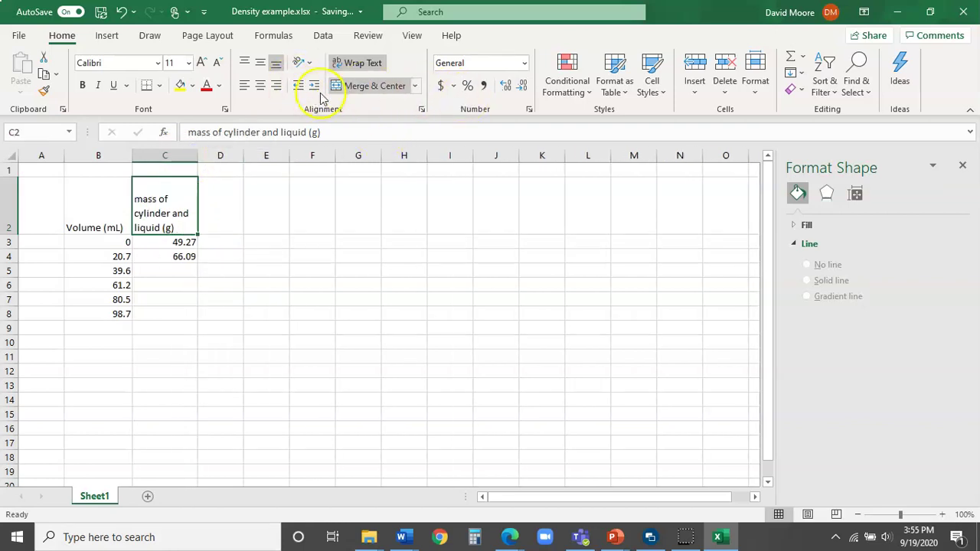
left_click(260, 89)
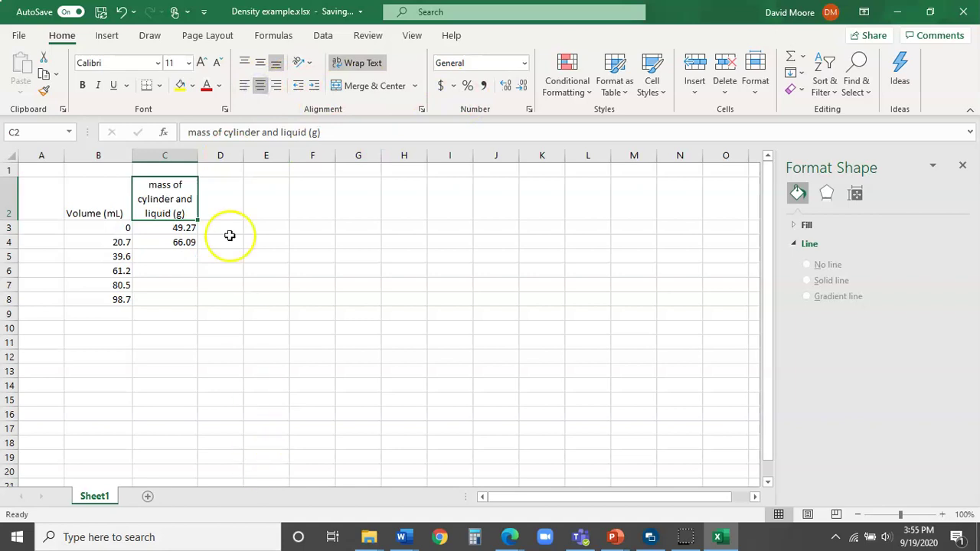
- Enter the masses 80.00, 96.11, 112.02 and 126.08 in cells C5 through C8
left_click(176, 256)
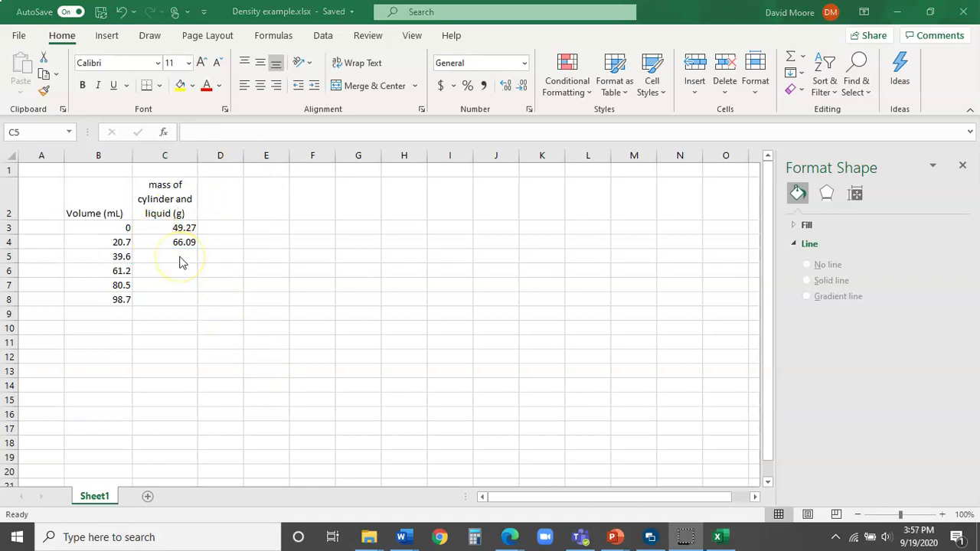
left_click(178, 257)
type("80.00")
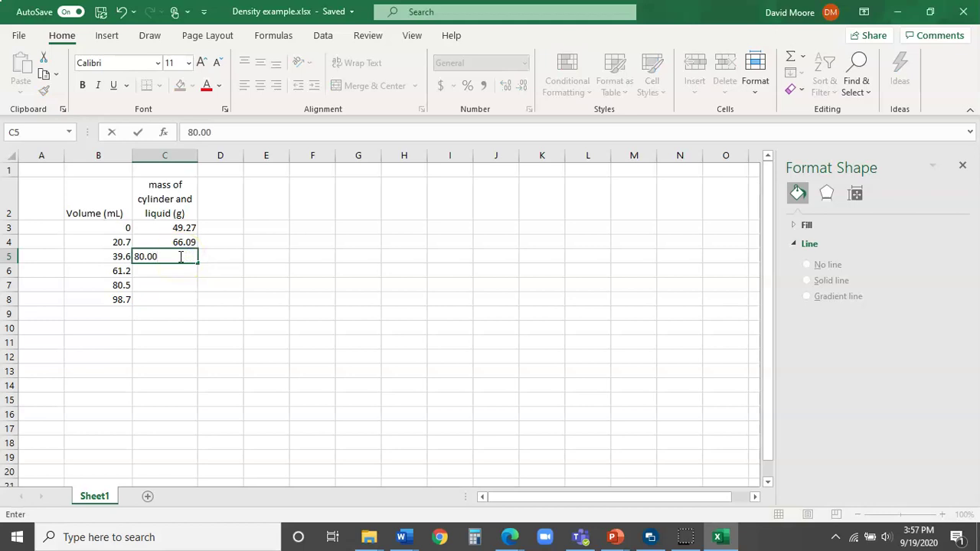
key("Return")
type("96.11")
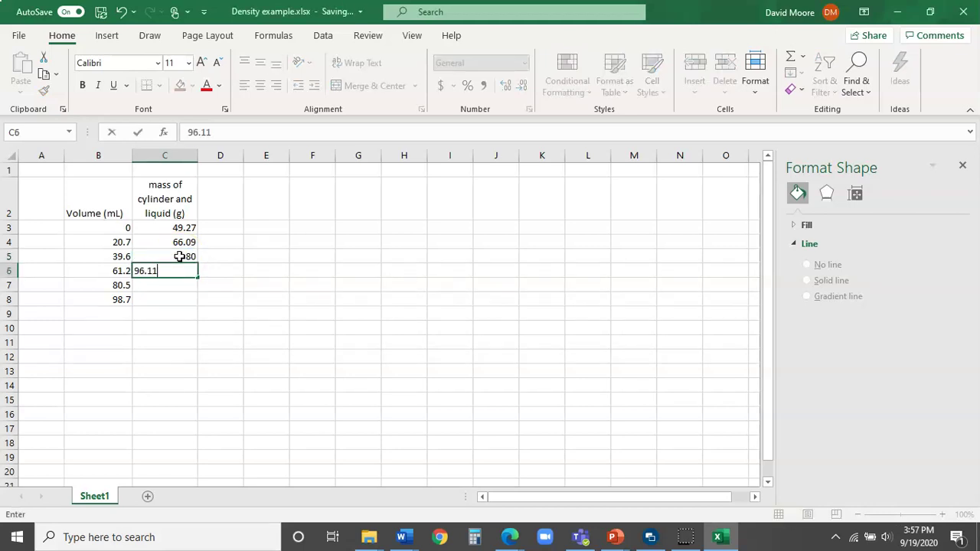
key("Return")
type("112.02")
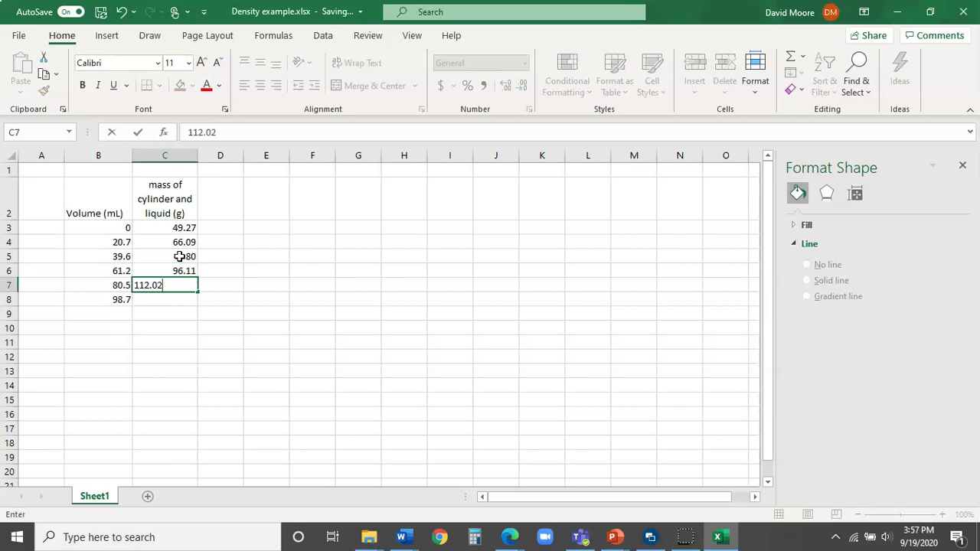
key("Return")
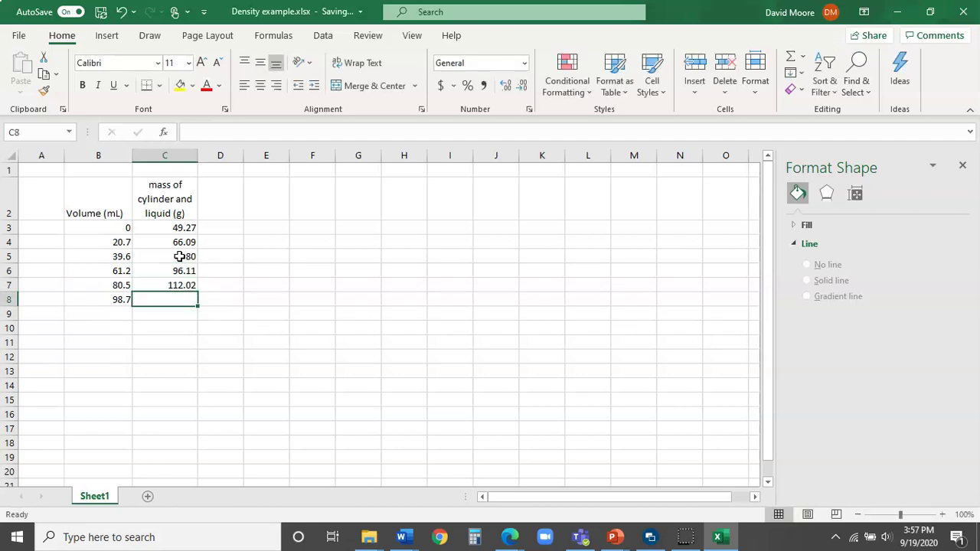
type("126.08")
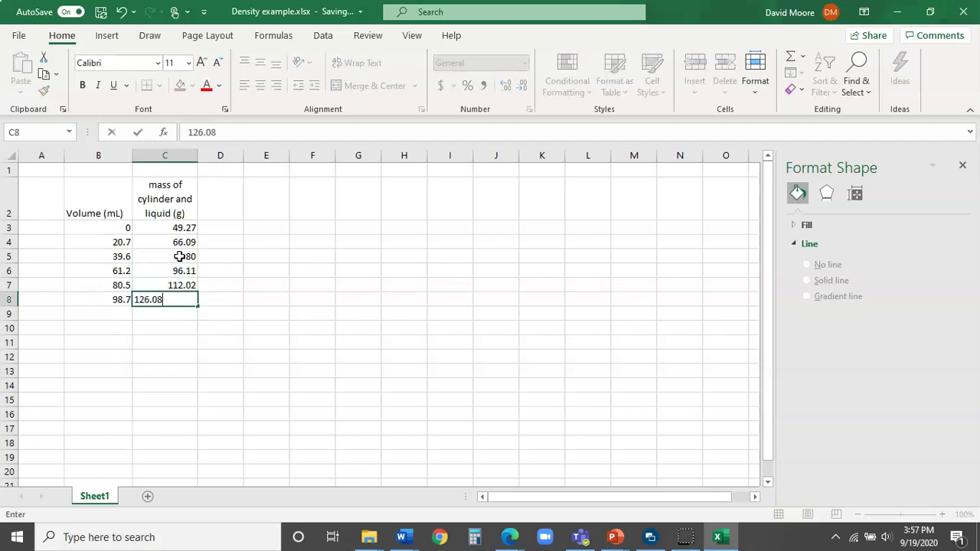
key("Tab")
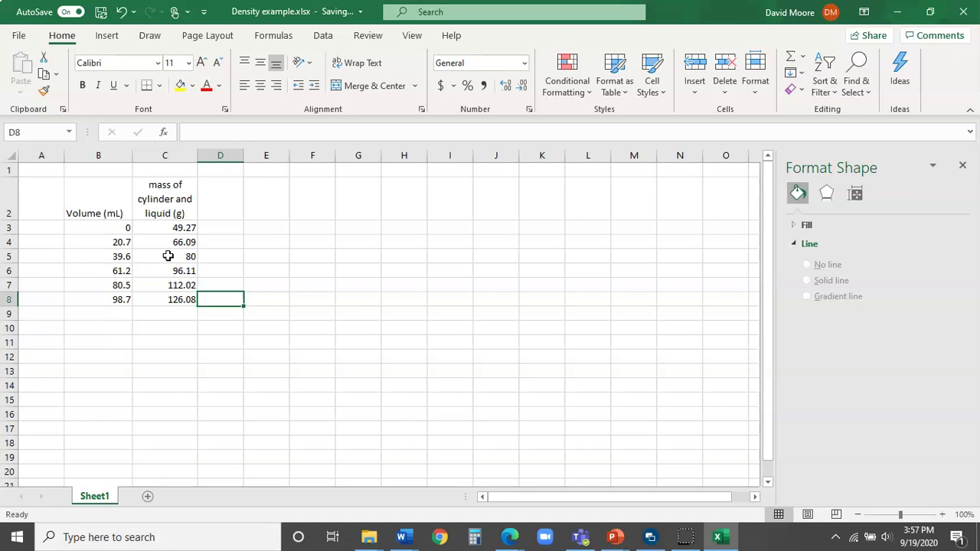
- Format the mass values in C3:C8 as Number with 2 decimal places
left_click(181, 227)
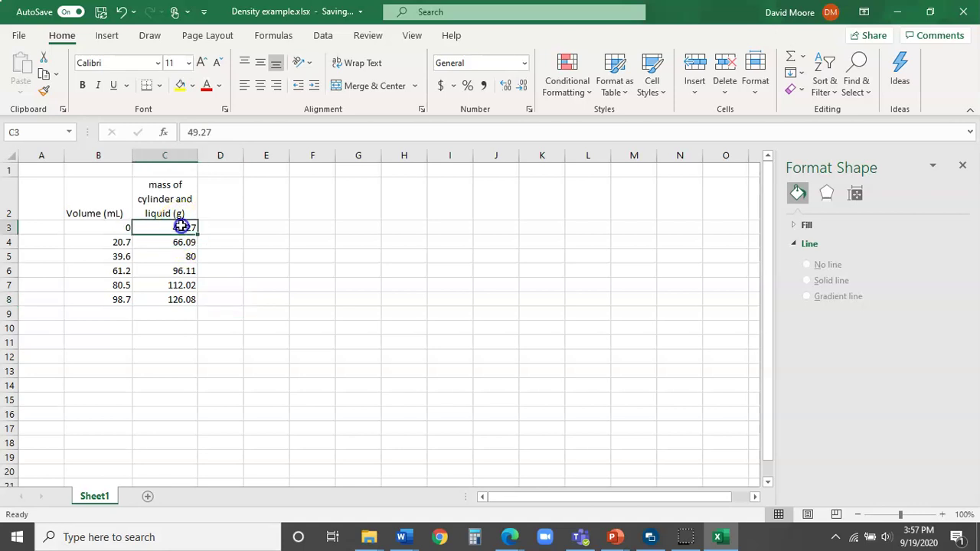
left_click_drag(179, 231, 165, 299)
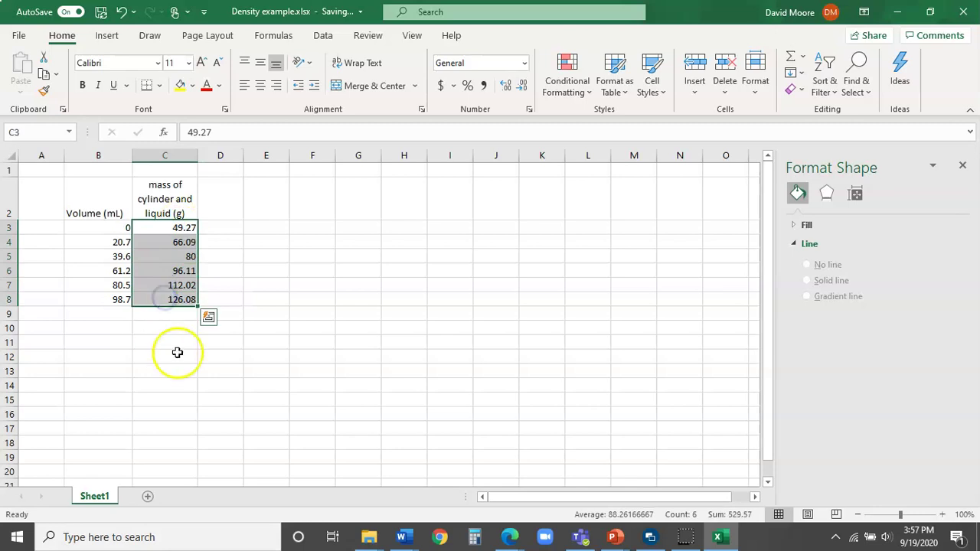
right_click(173, 273)
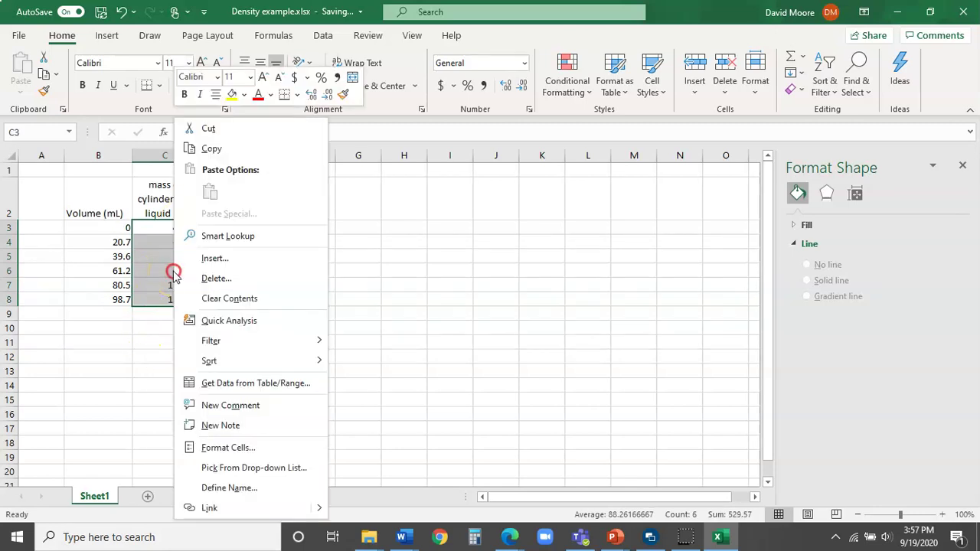
left_click(253, 450)
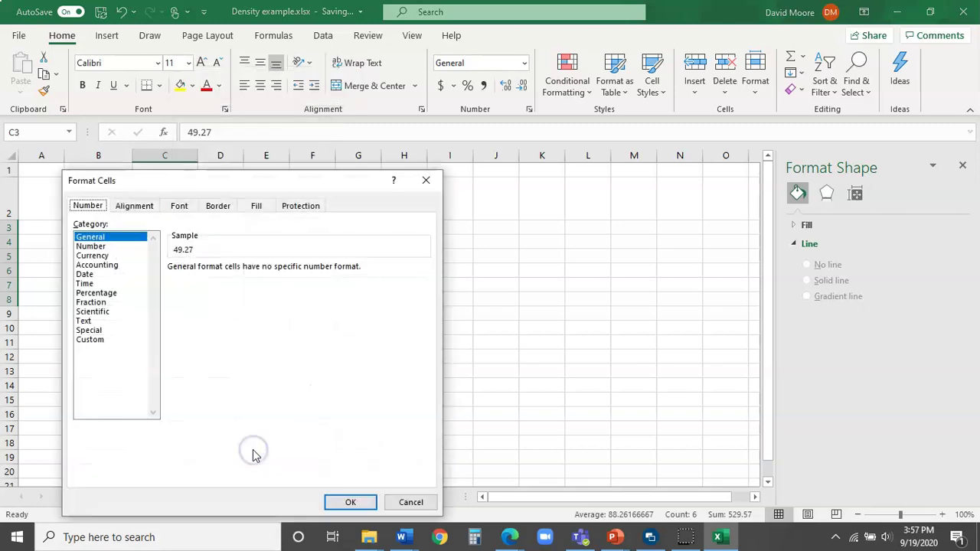
left_click(91, 247)
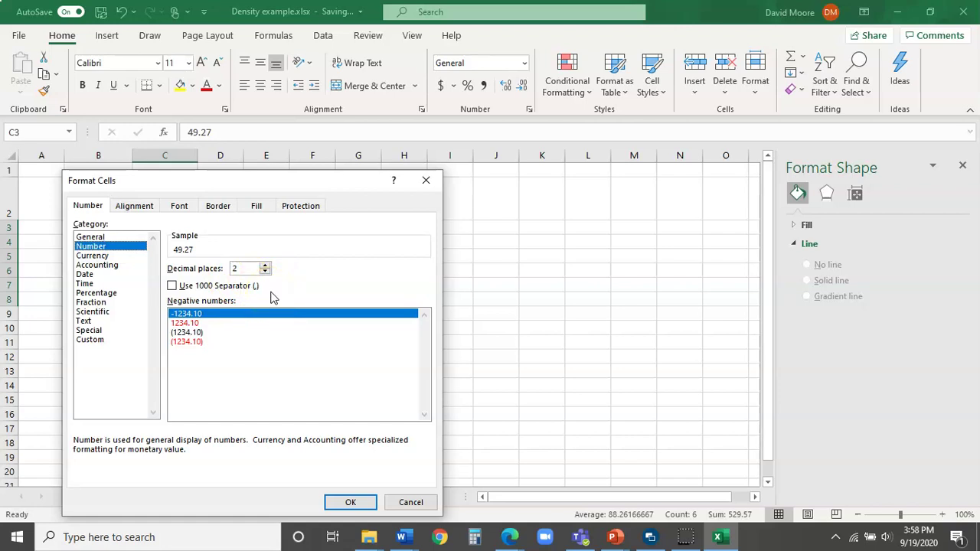
left_click(352, 504)
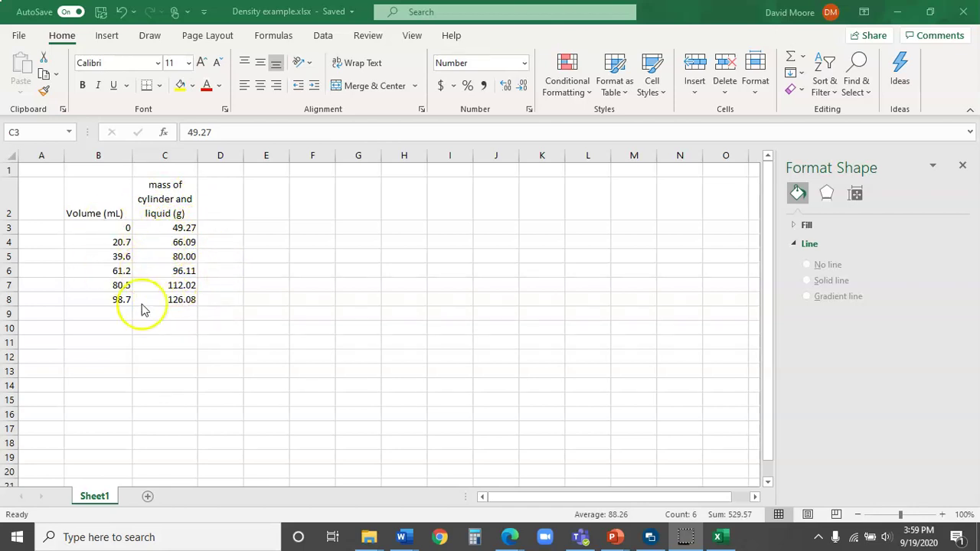
- Enter the header "mass of liquid (g)" in cell D2
left_click(217, 190)
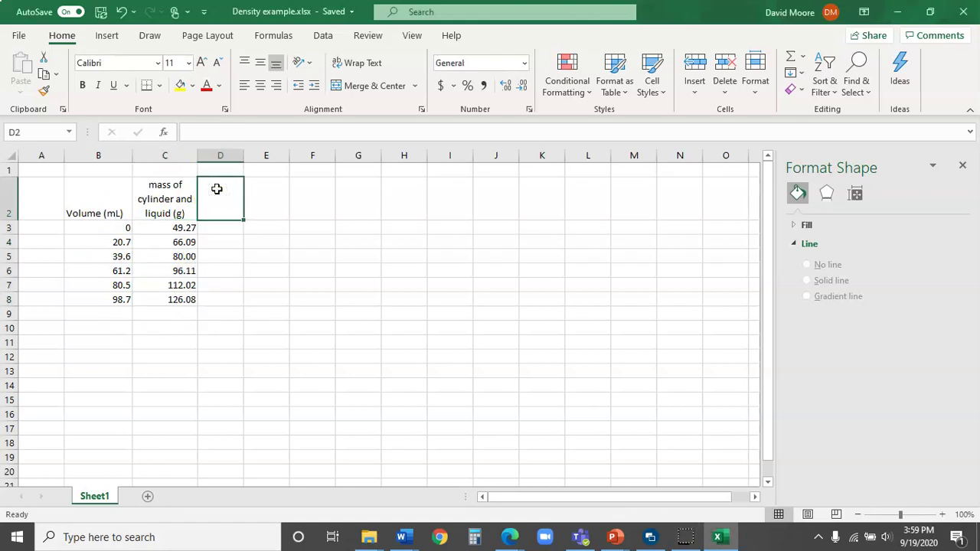
type("ma")
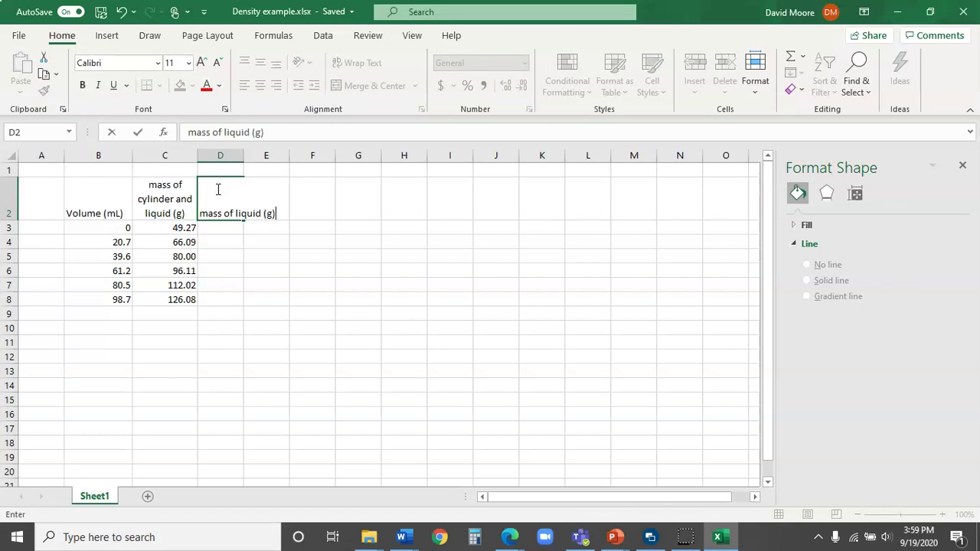
type("ss of liquid (g)")
key("Tab")
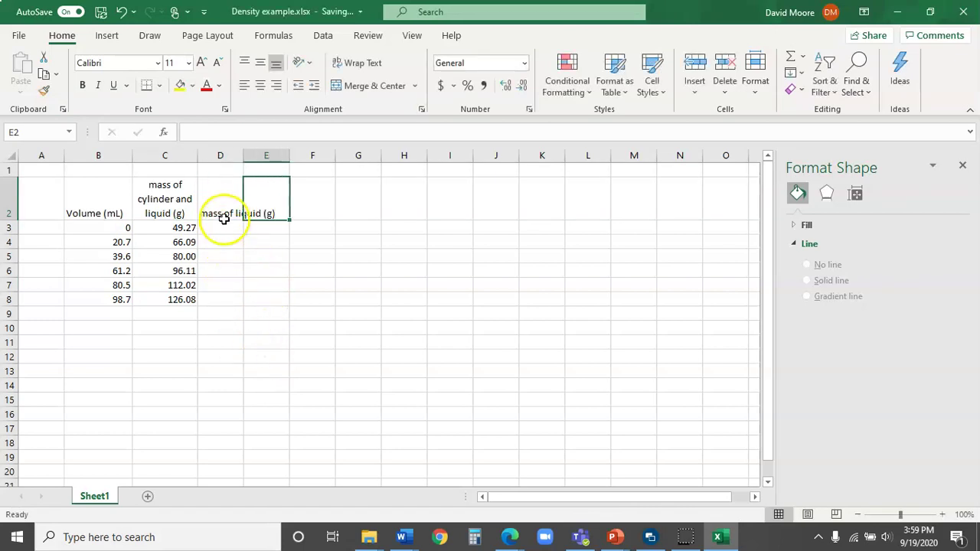
- Wrap and horizontally center the "mass of liquid (g)" header in D2
left_click(224, 211)
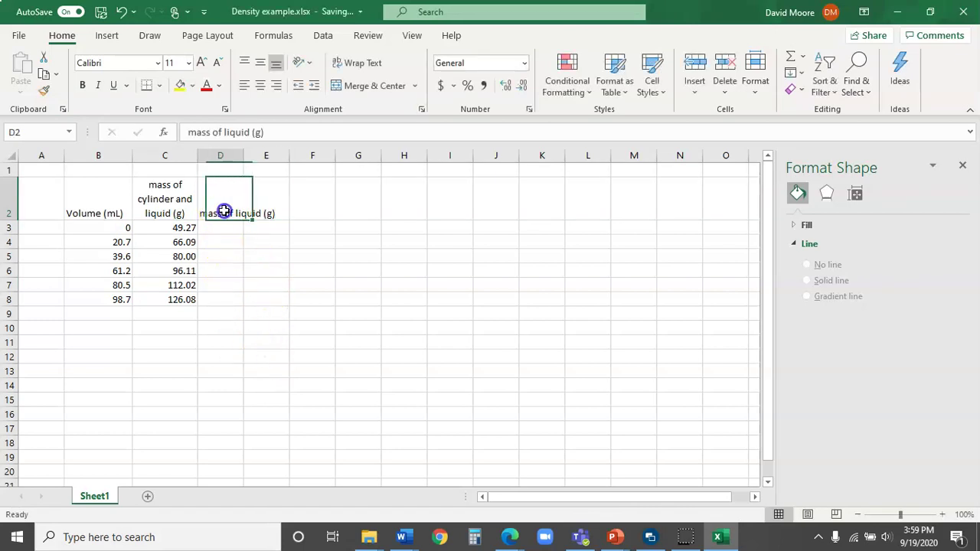
left_click(373, 67)
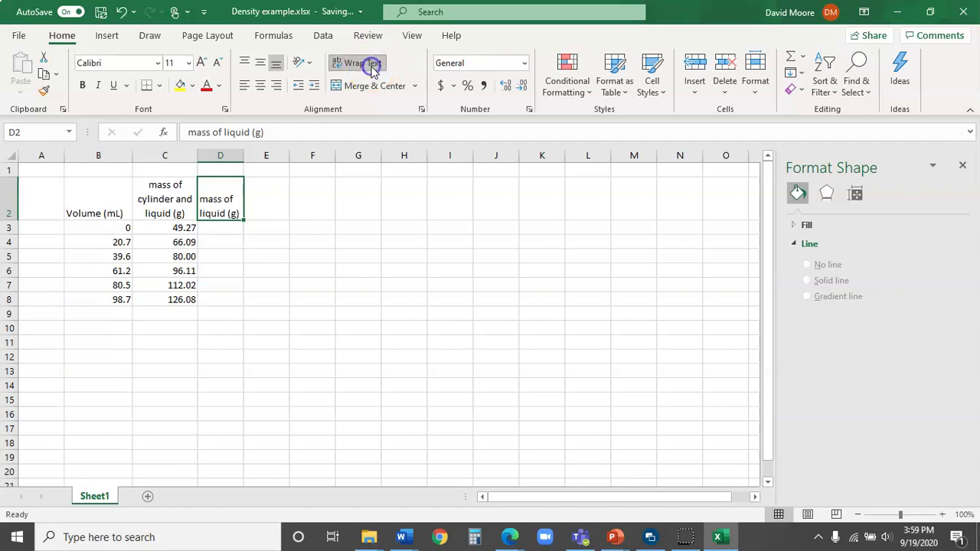
left_click(260, 86)
left_click(220, 238)
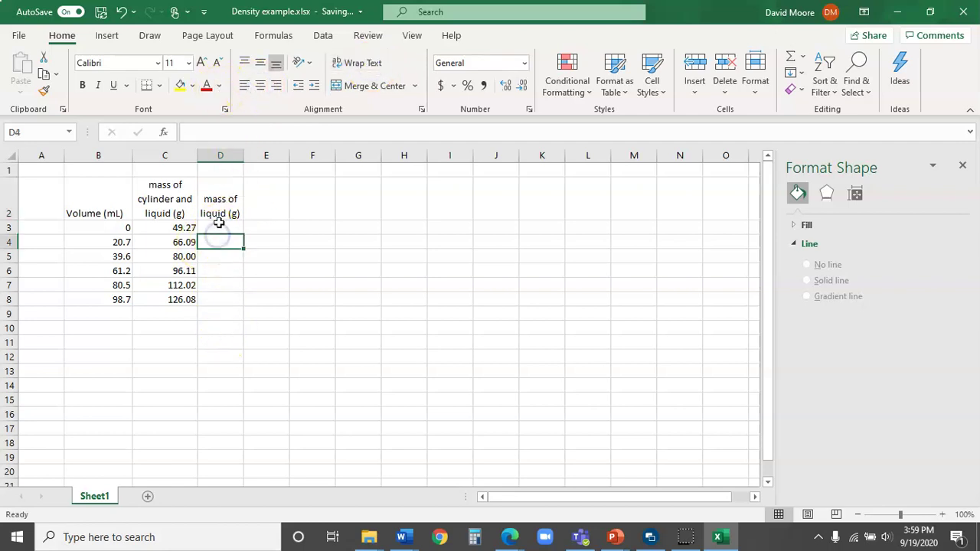
- Enter the formula =C3-49.27 in cell D3 to subtract the empty cylinder's mass
left_click(221, 228)
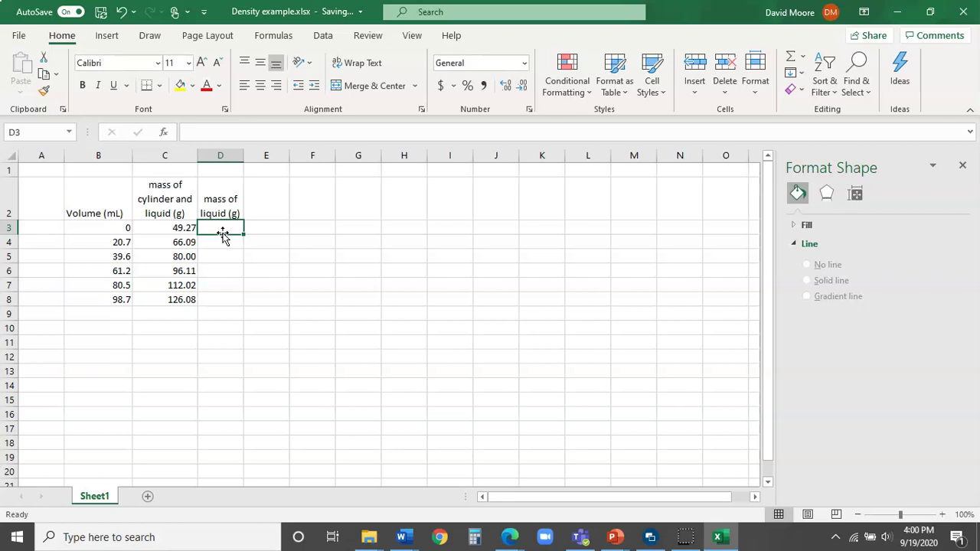
type("=")
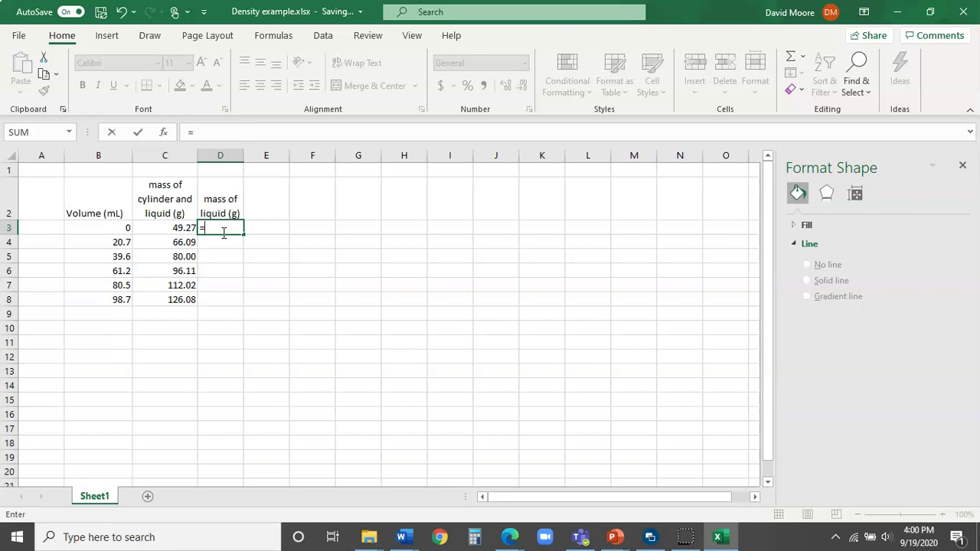
left_click(172, 228)
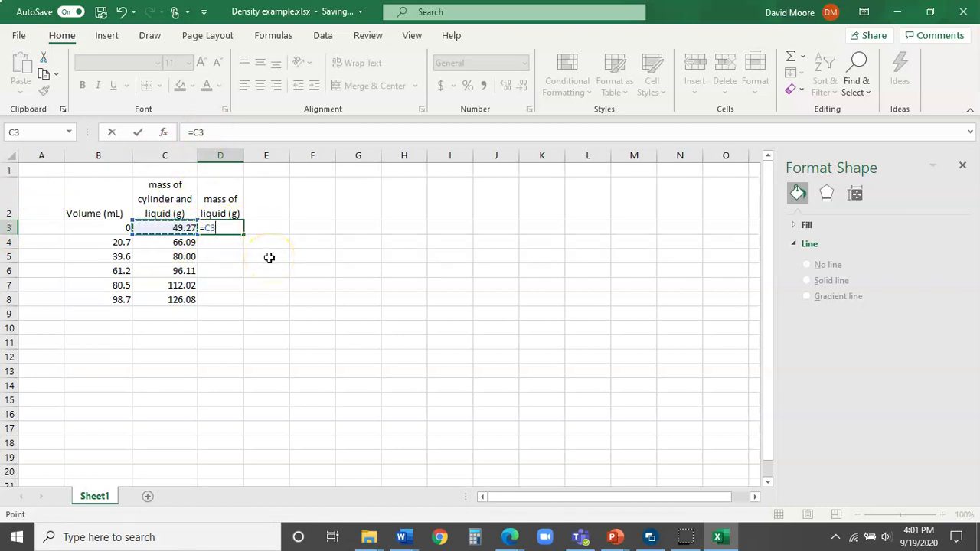
key("BackSpace")
key("BackSpace")
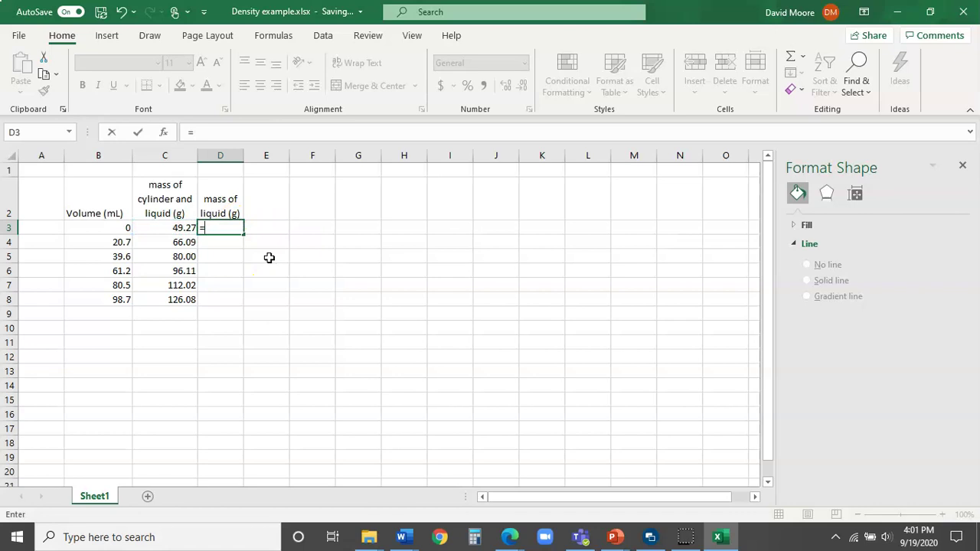
type("C")
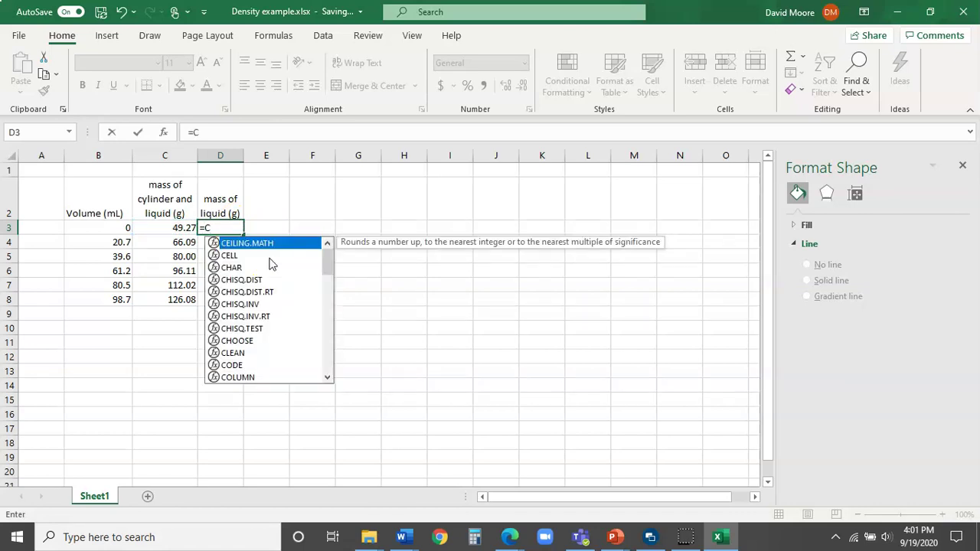
type("3")
left_click(163, 228)
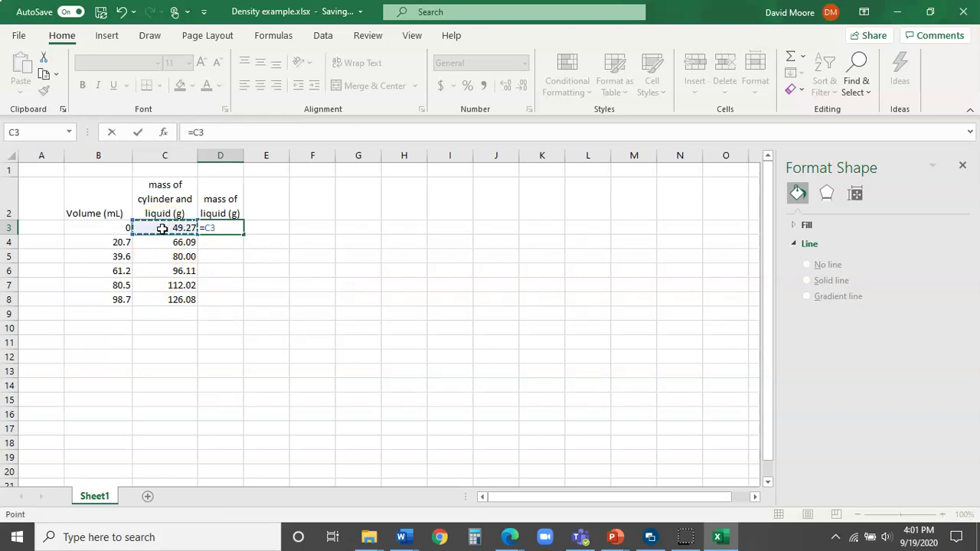
type("-49.27")
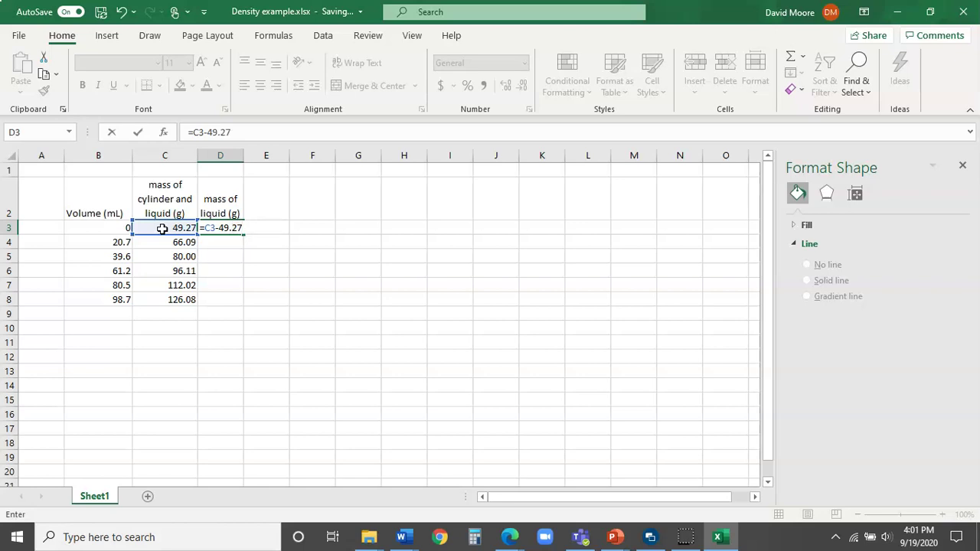
key("Return")
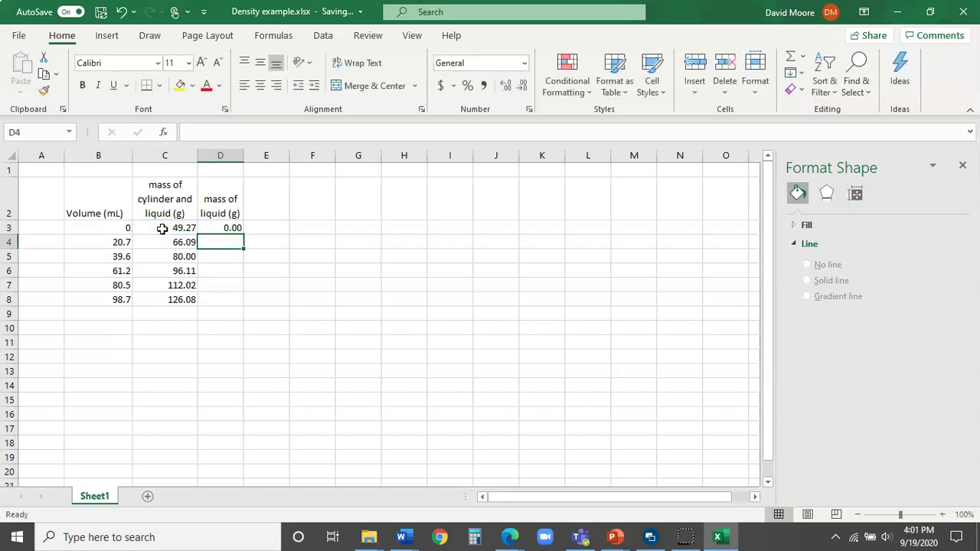
- Enter the formula =C4-49.27 in cell D4 to subtract the empty cylinder's mass
left_click(229, 229)
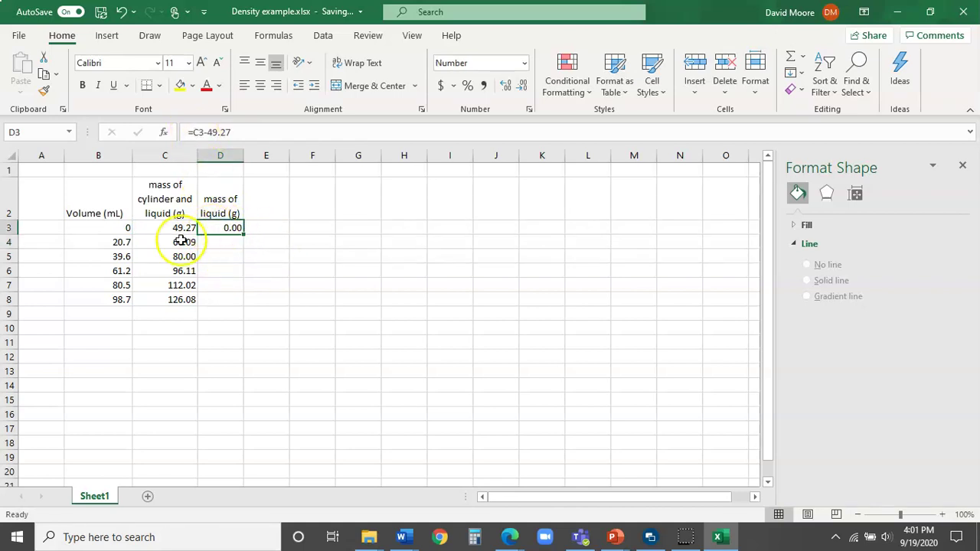
left_click(217, 243)
type("=C4")
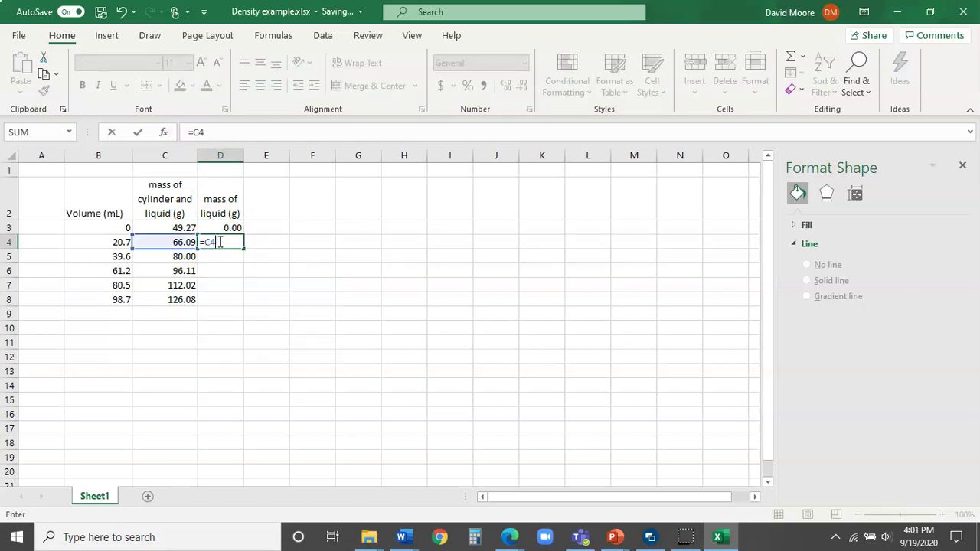
type("-49.27")
key("Tab")
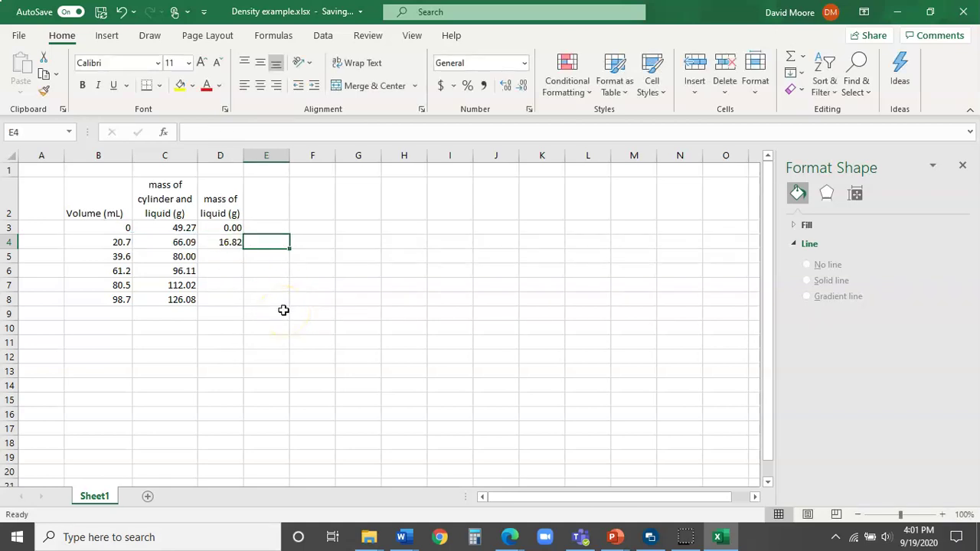
- Clear the formula in D4, then undo both the clearing and the original formula entry
left_click(223, 245)
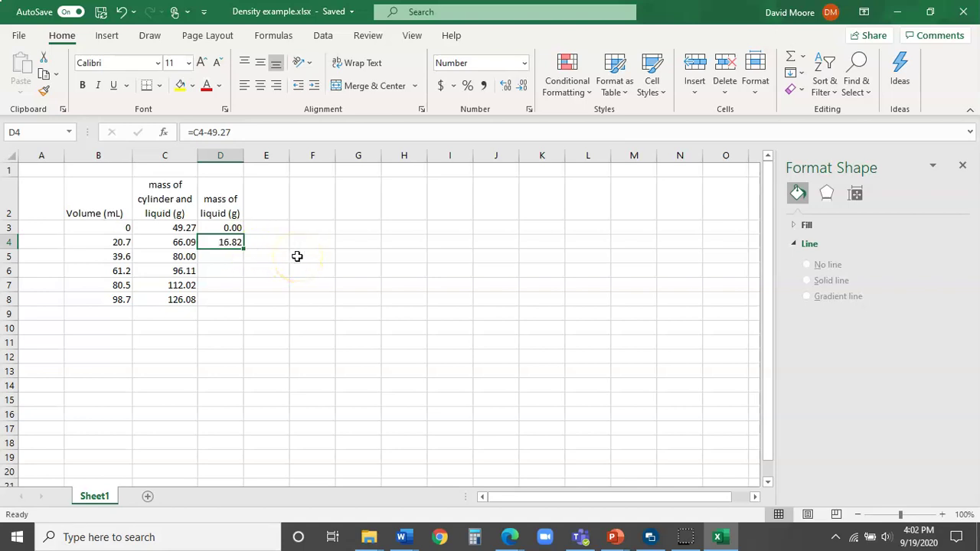
key("Delete")
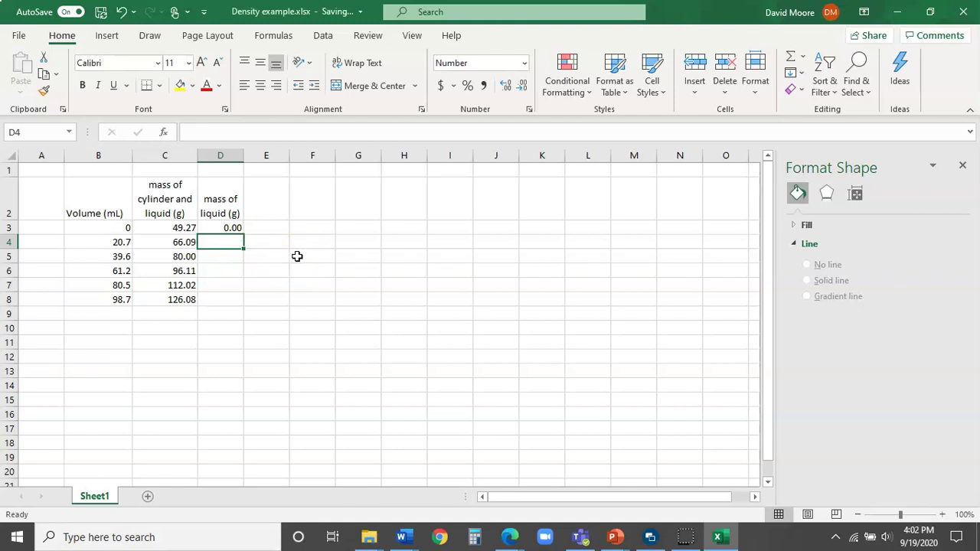
left_click(282, 257)
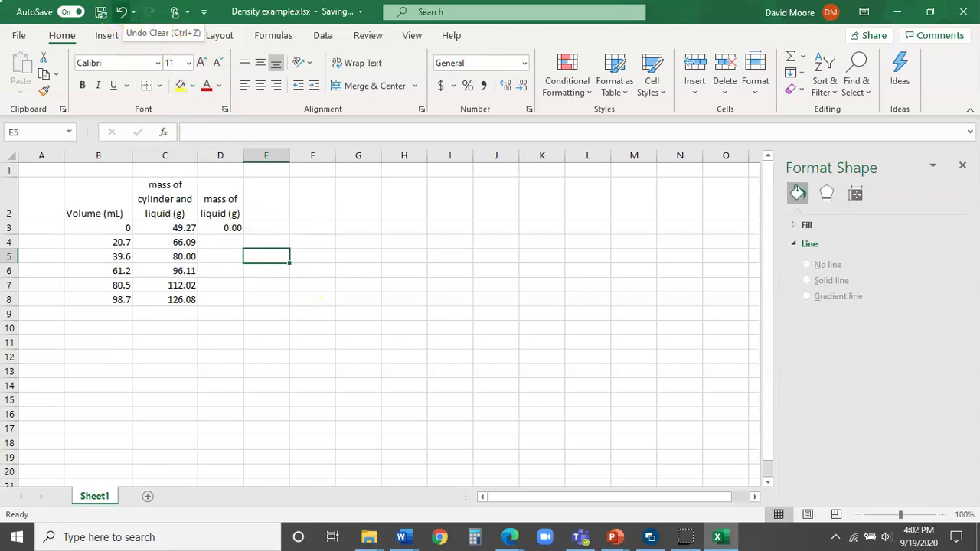
left_click(121, 12)
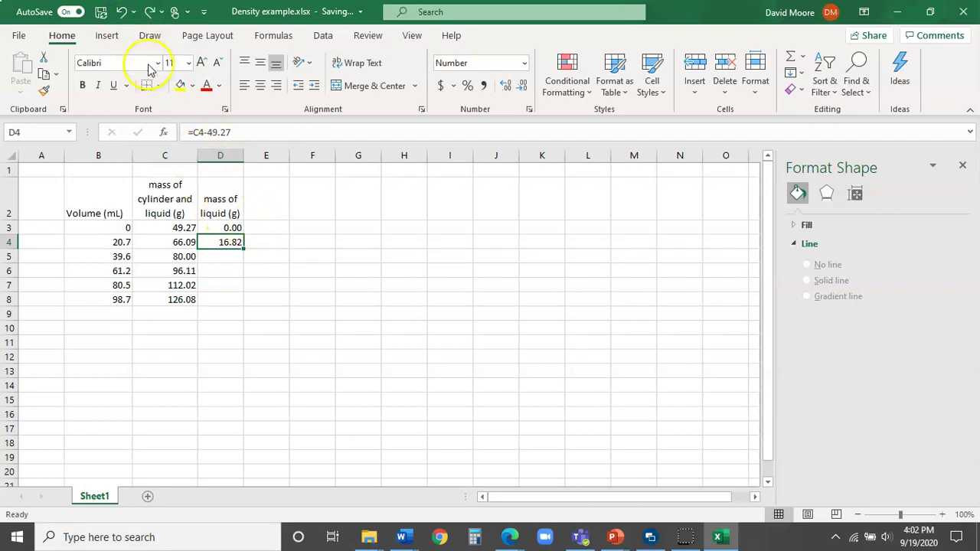
left_click(121, 11)
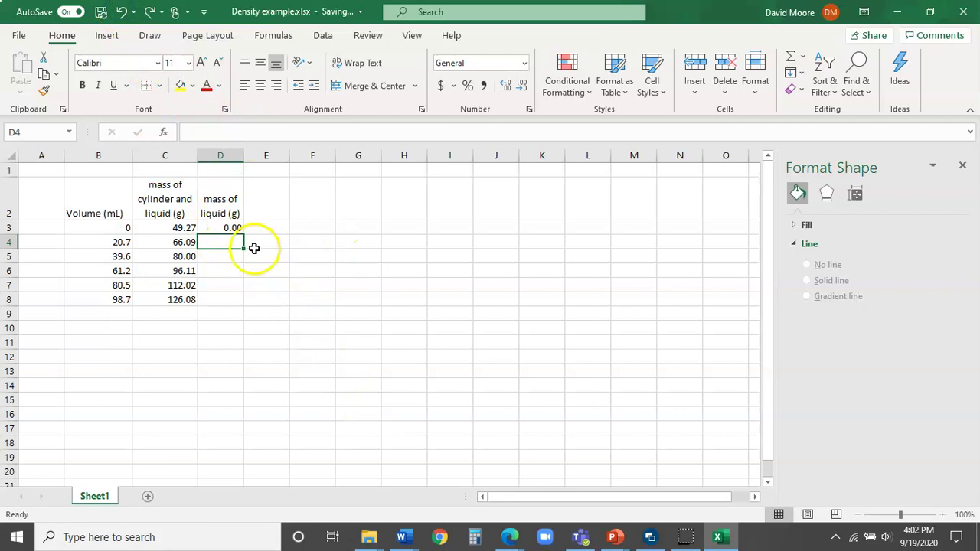
- Fill the mass of liquid formula from D3 down through D8
left_click(230, 227)
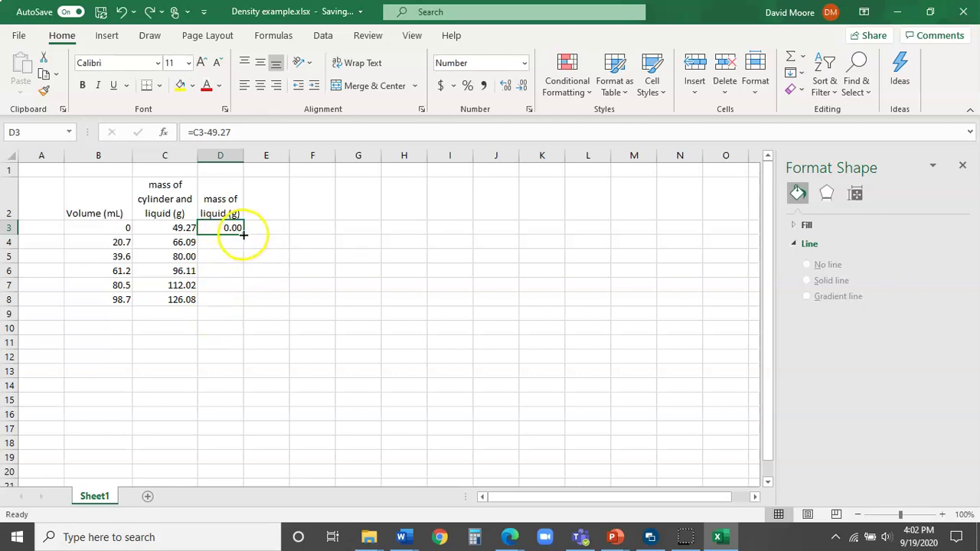
left_click_drag(243, 235, 236, 301)
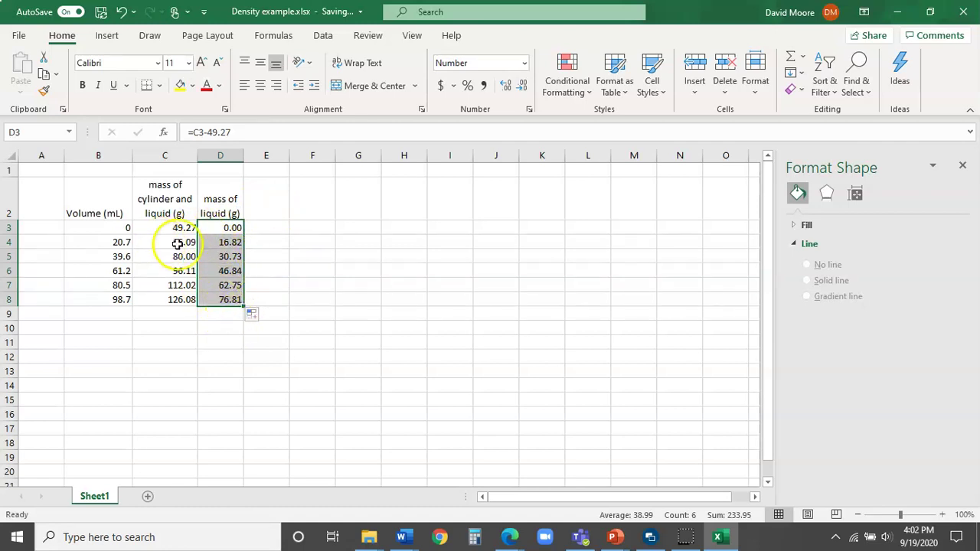
left_click(204, 360)
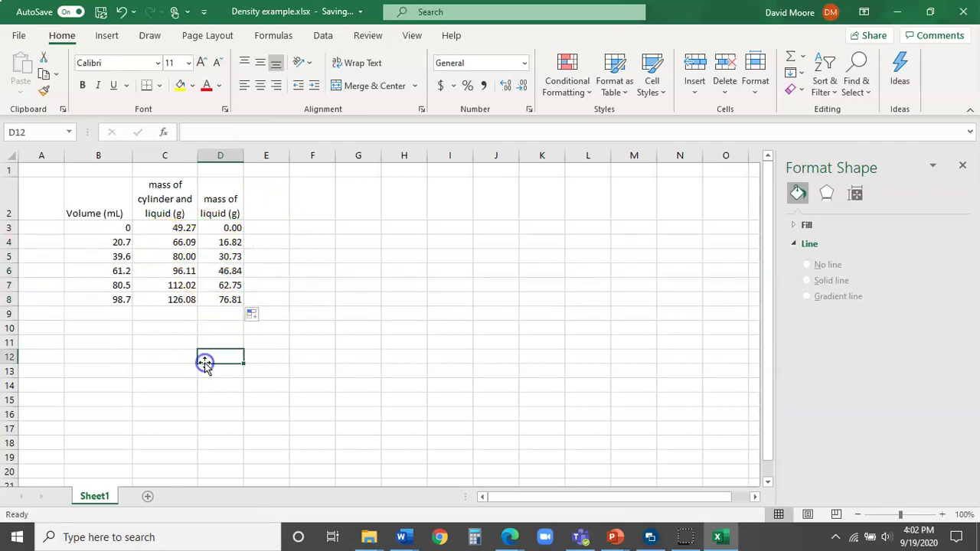
- Check the row reference in each filled mass of liquid formula in column D
left_click(222, 242)
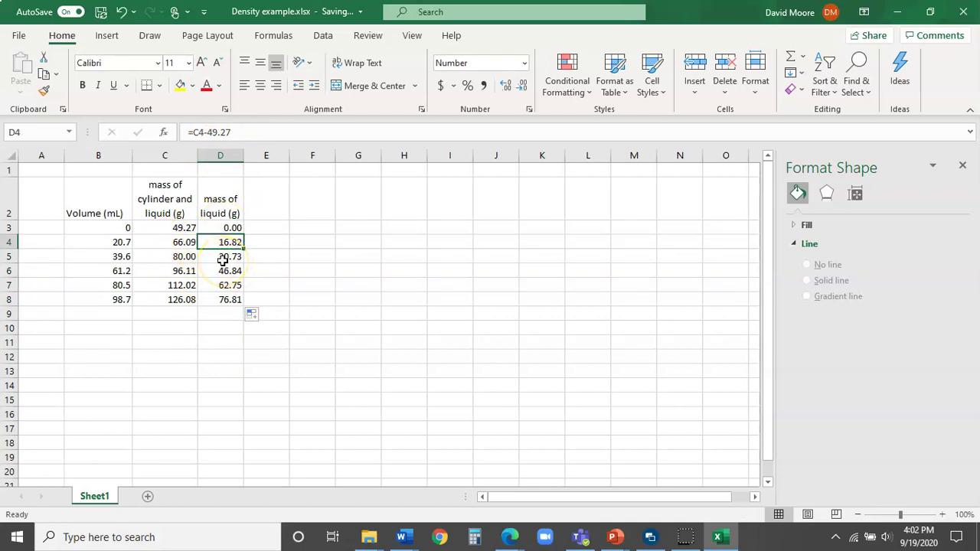
left_click(222, 260)
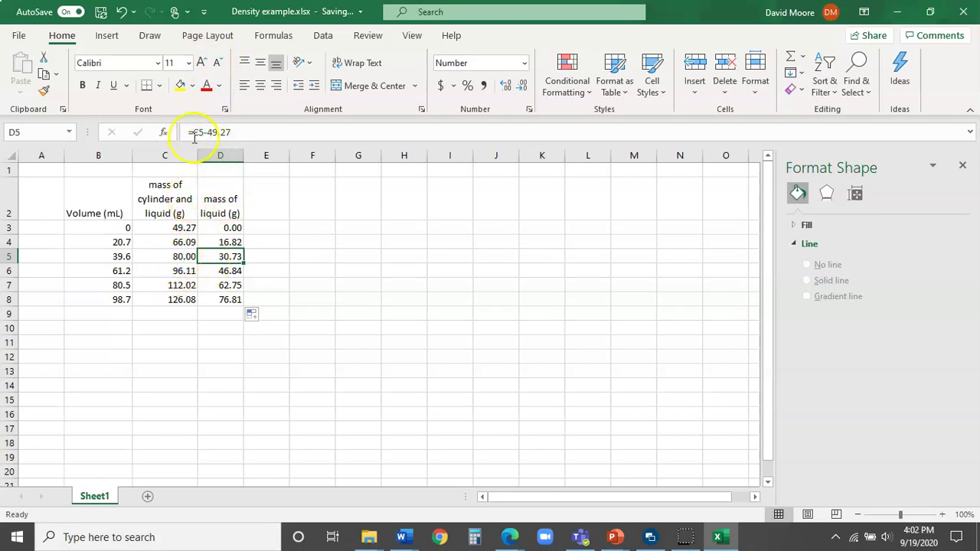
key("Down")
key("Down")
key("Down")
key("Up")
key("Up")
key("Up")
key("Up")
key("Up")
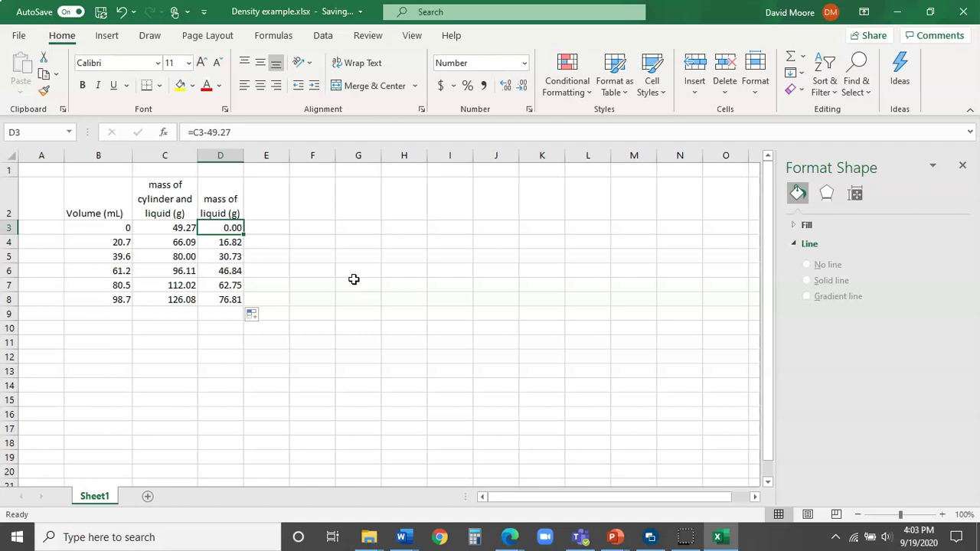
key("super+shift+s")
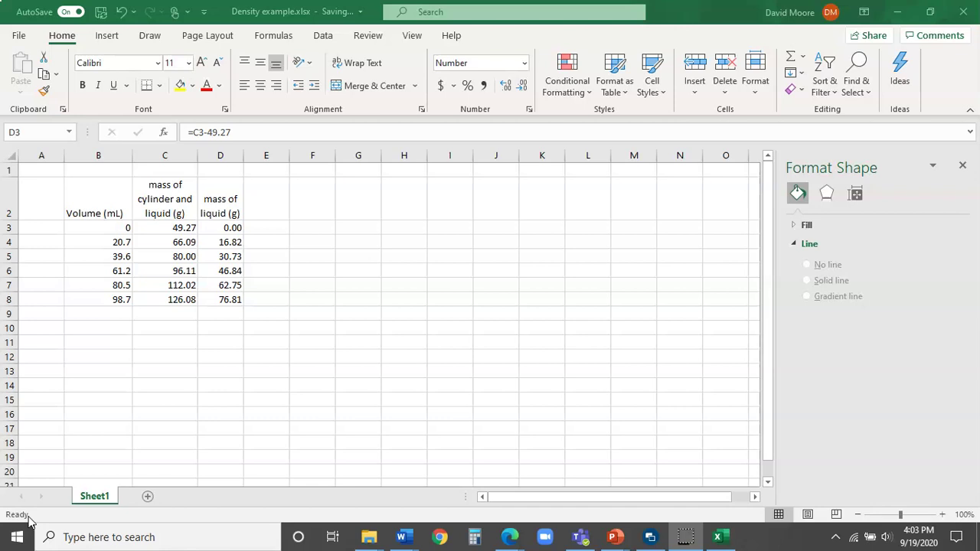
left_click(180, 273)
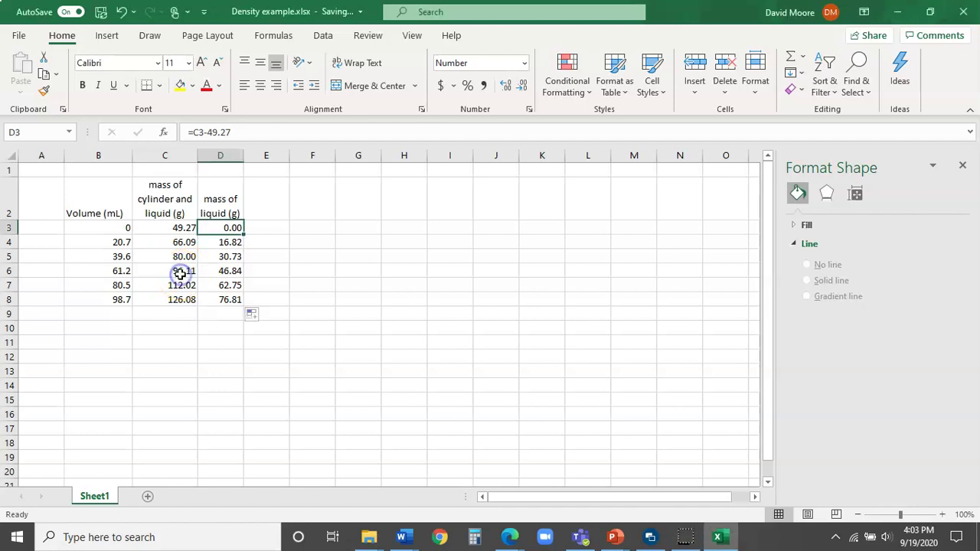
left_click(164, 203)
- Insert a markers-only Scatter chart based on the volume and mass data table
left_click(185, 271)
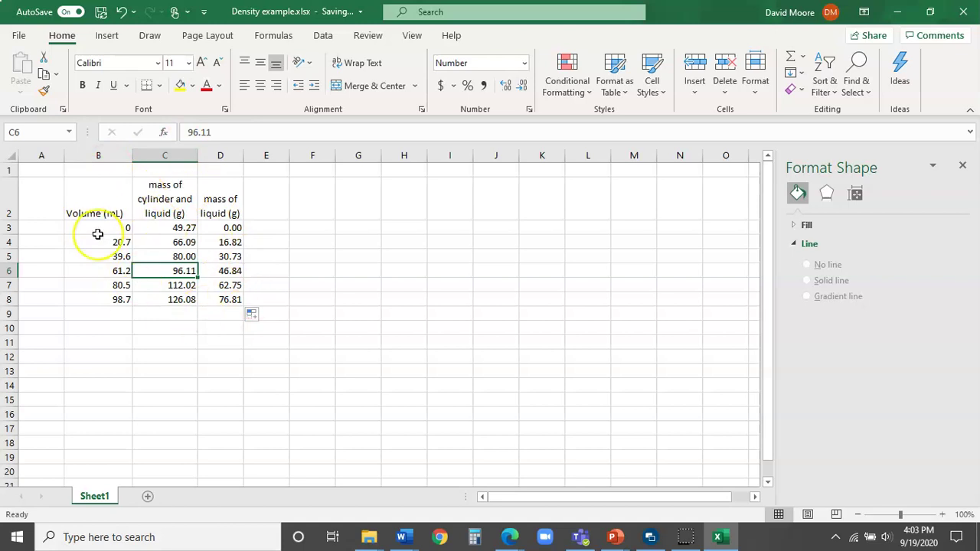
left_click(114, 41)
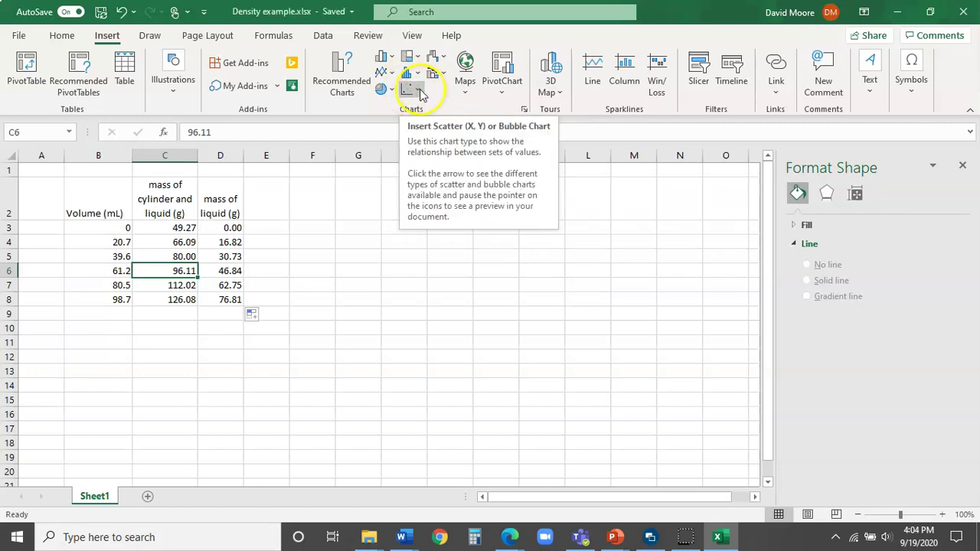
left_click(419, 92)
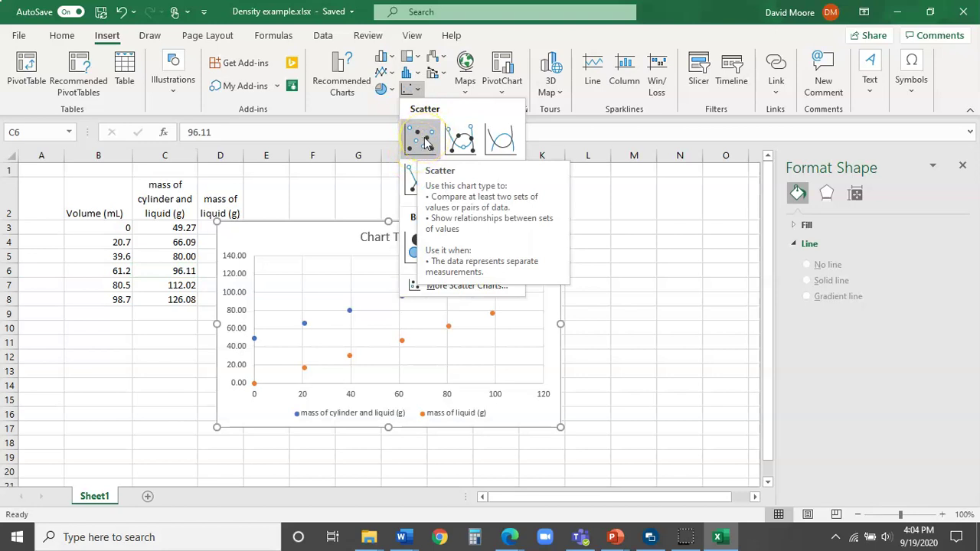
left_click(423, 140)
- Move the scatter chart beside the data table and enlarge it to reach about column O and row 20
left_click_drag(438, 226, 488, 176)
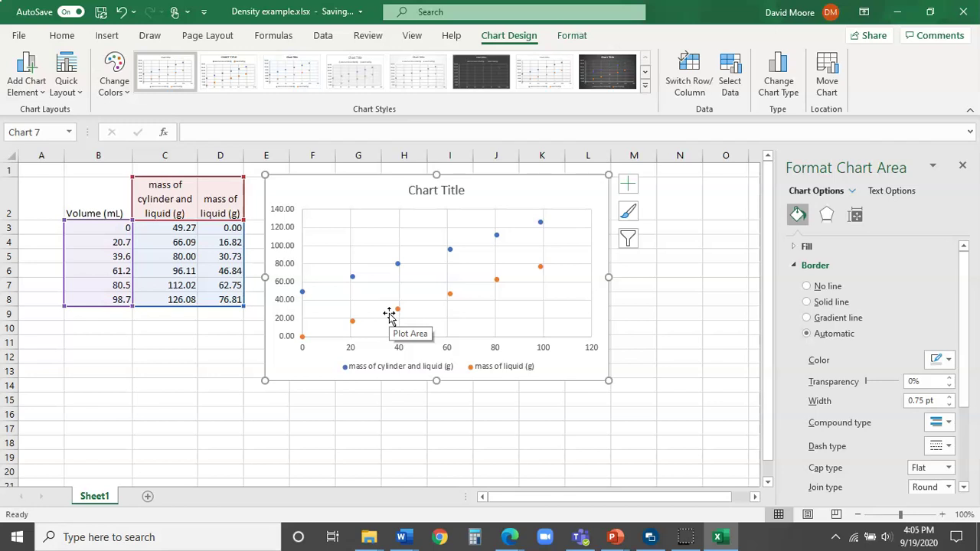
left_click(535, 400)
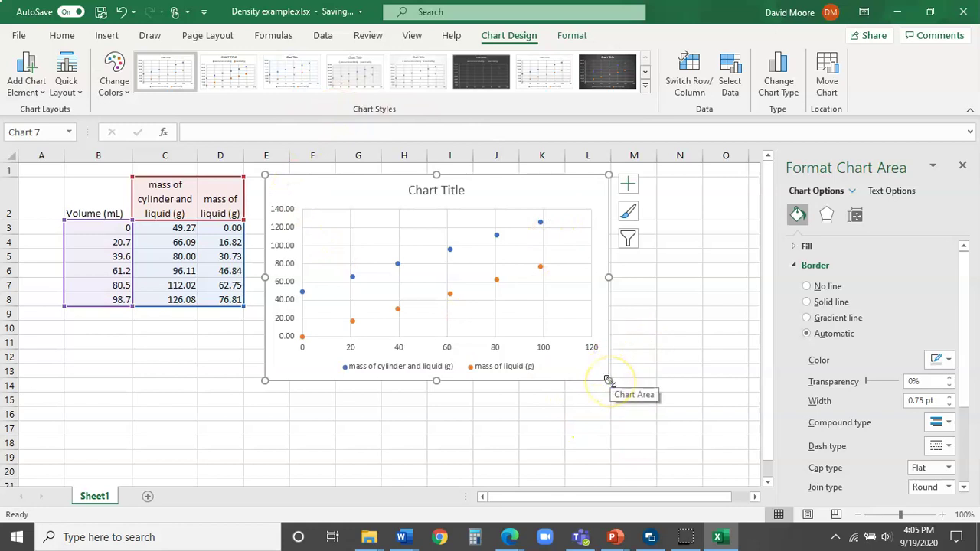
left_click_drag(609, 381, 739, 473)
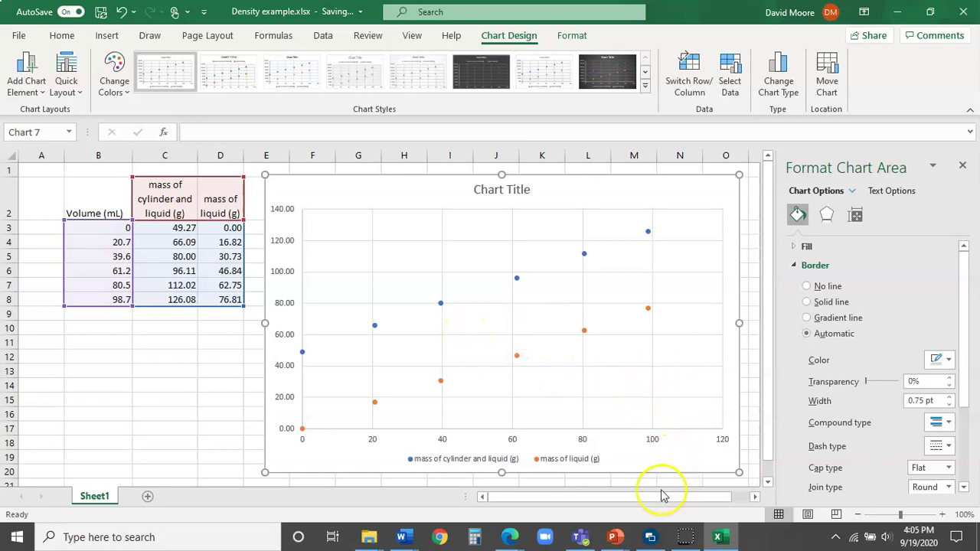
- Add axis titles to the scatter chart
left_click_drag(652, 504, 667, 498)
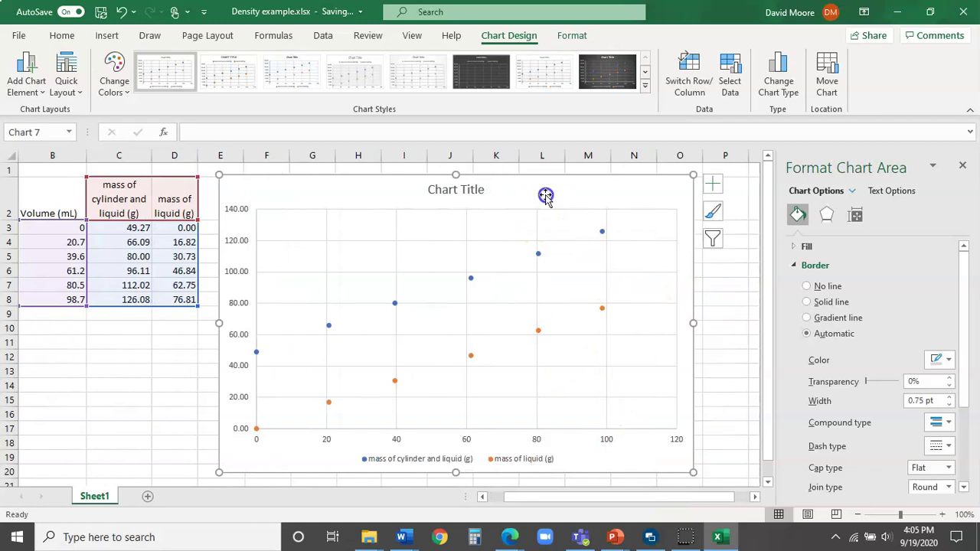
left_click(716, 189)
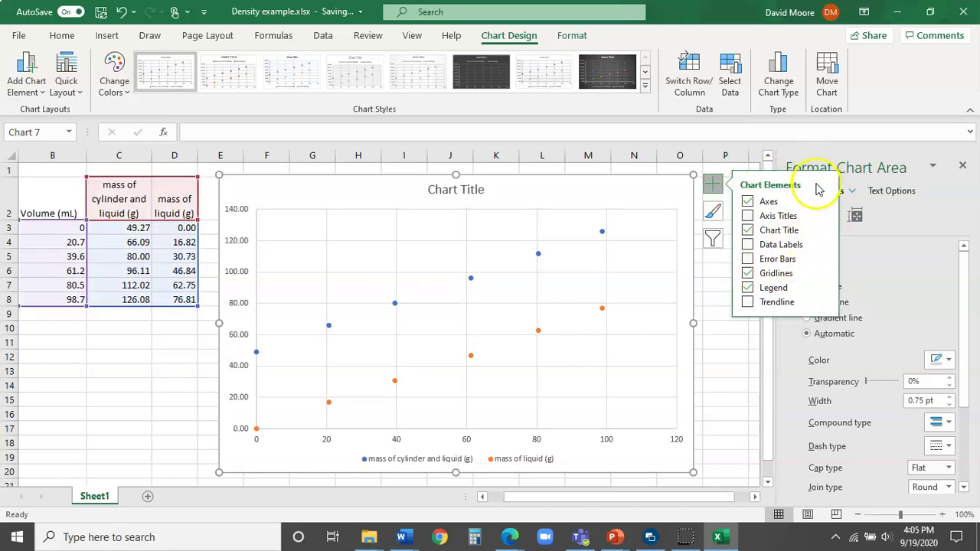
left_click(771, 205)
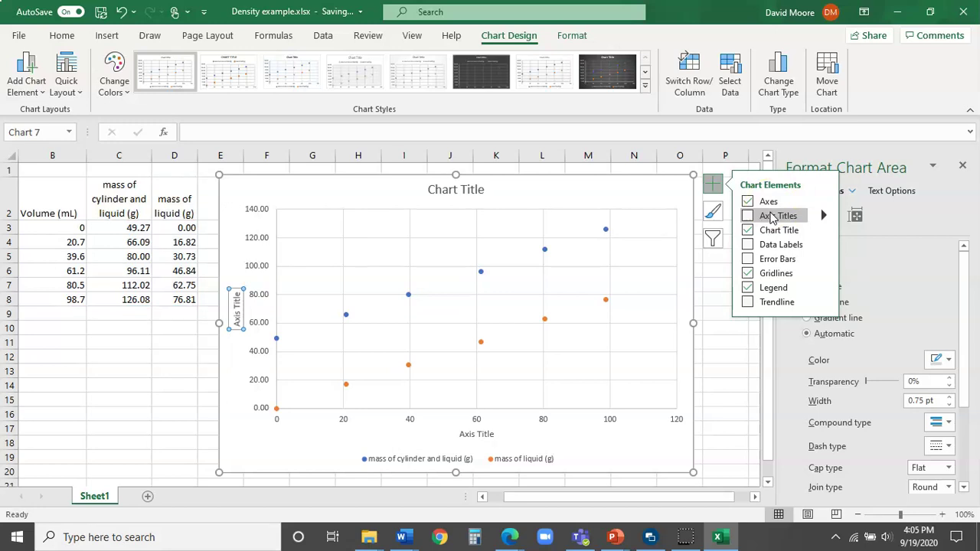
left_click(765, 221)
left_click(750, 222)
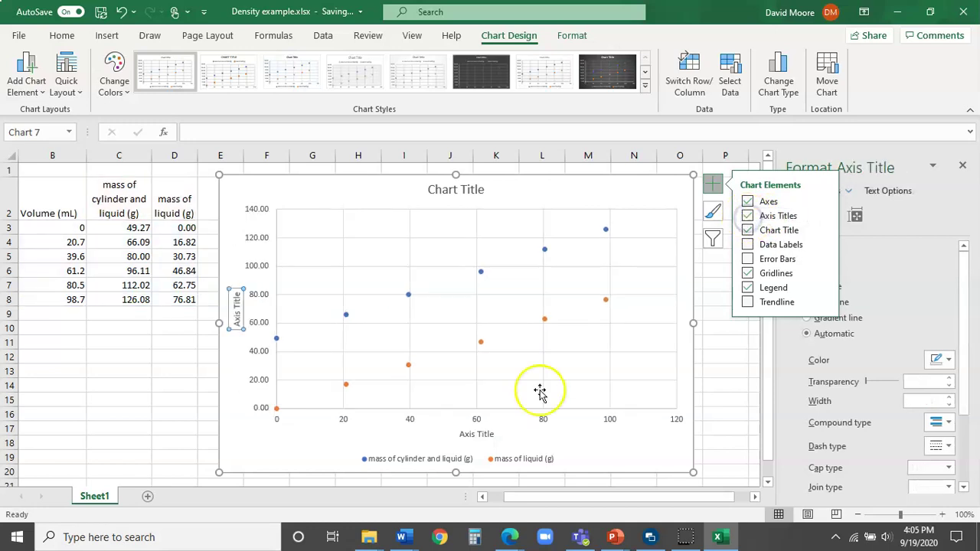
- Set the horizontal axis title to "Volume (mL)"
left_click(493, 434)
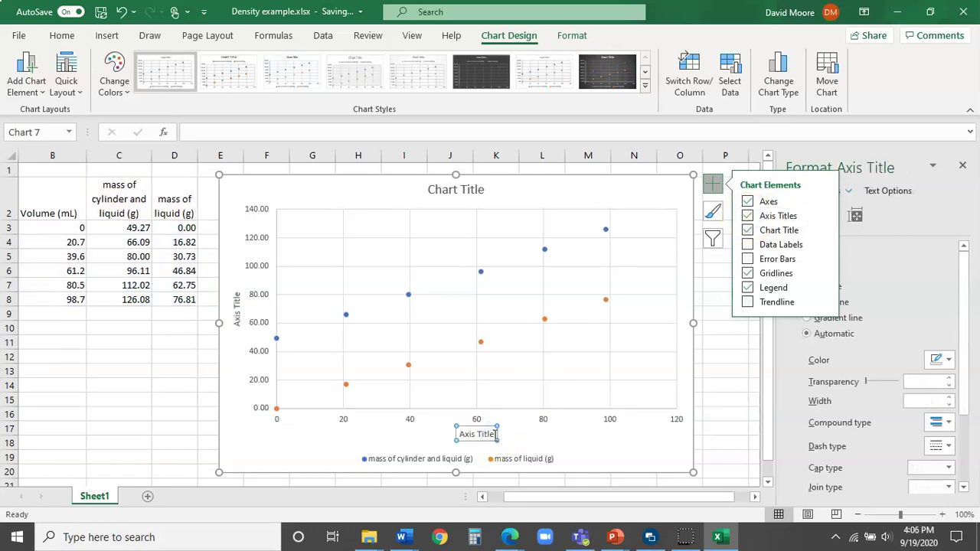
triple_click(467, 434)
type("Vo")
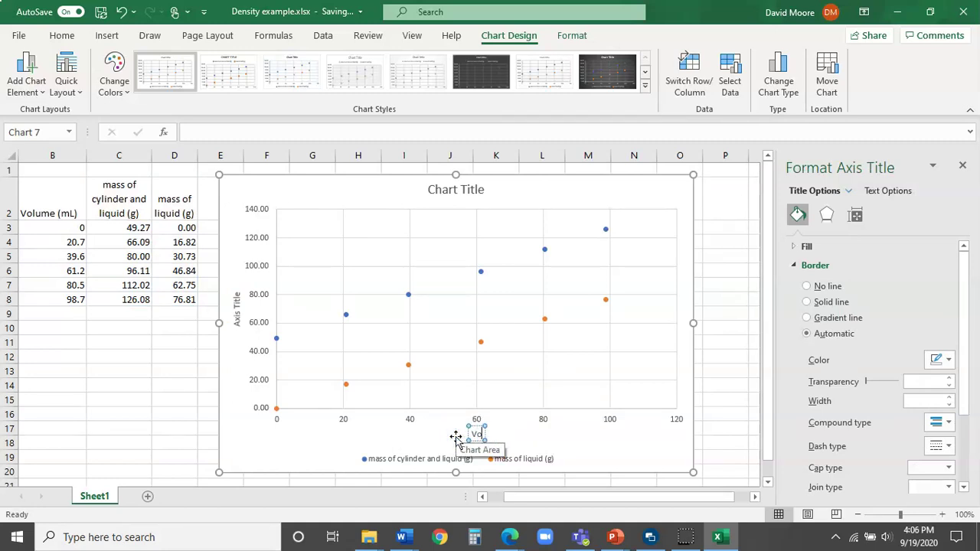
type("lume (mL)")
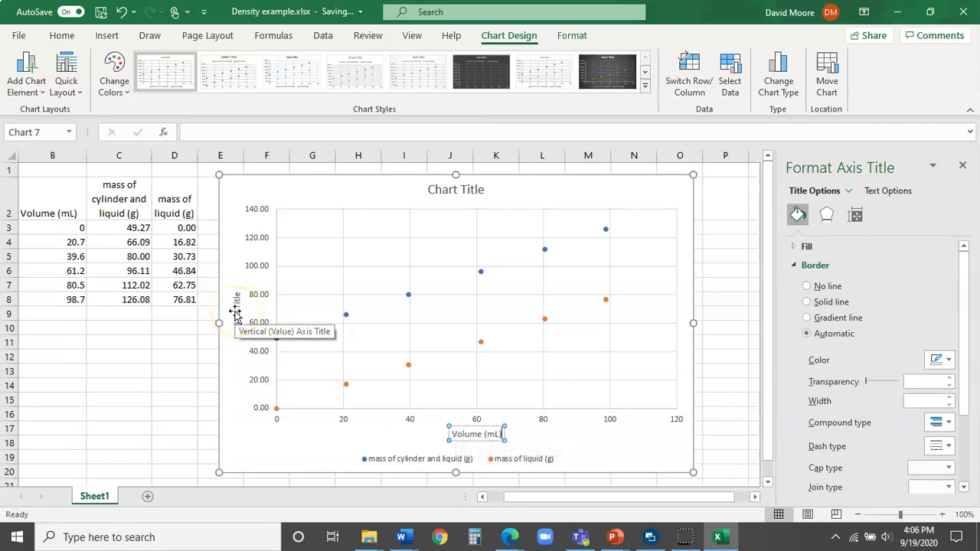
- Replace the vertical axis title with "mass (g)"
left_click(235, 313)
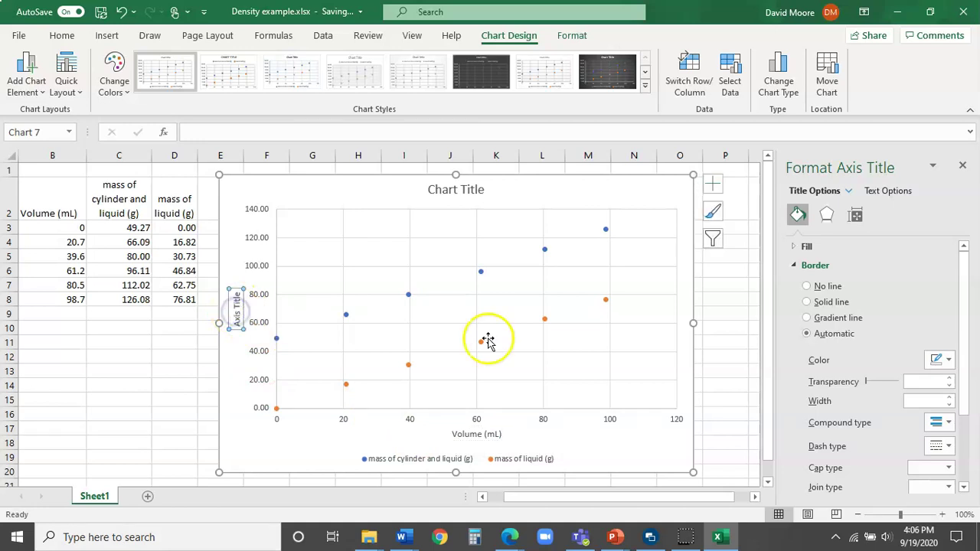
left_click(238, 295)
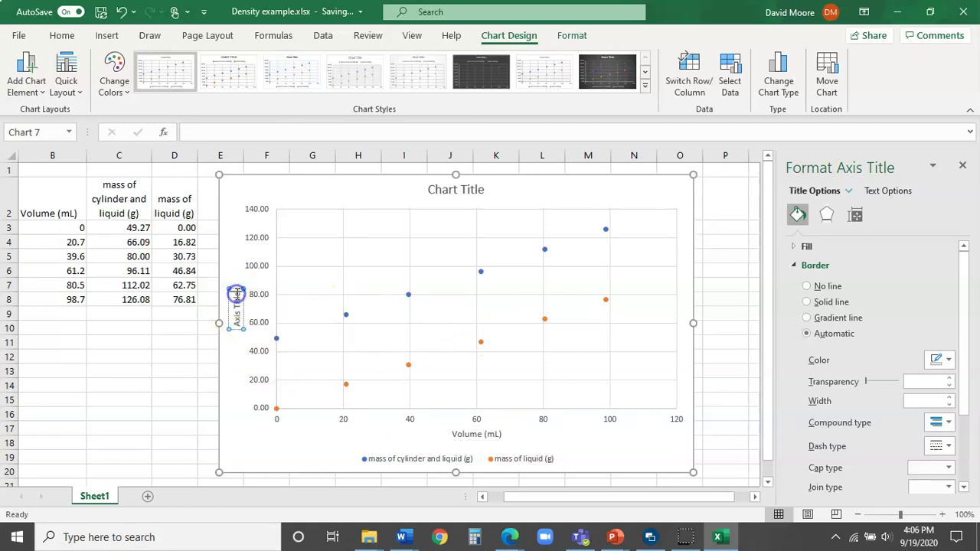
key("BackSpace")
key("BackSpace")
key("BackSpace")
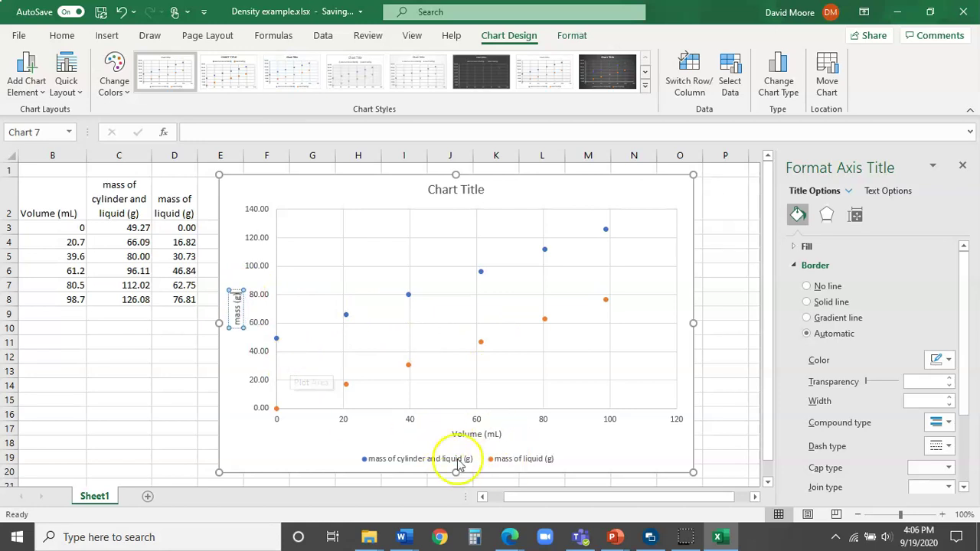
left_click(612, 450)
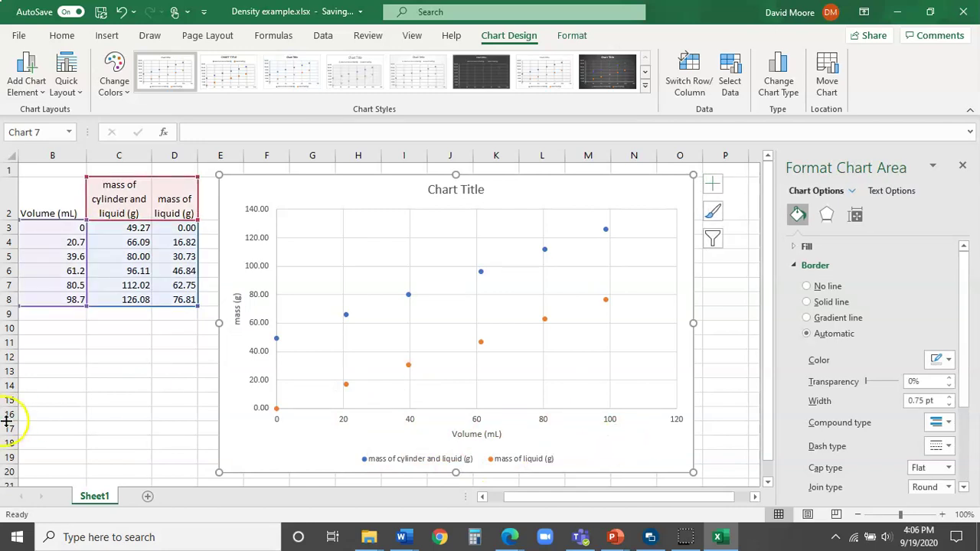
- Replace the chart title with "Unknown Liquid Sample"
left_click(477, 190)
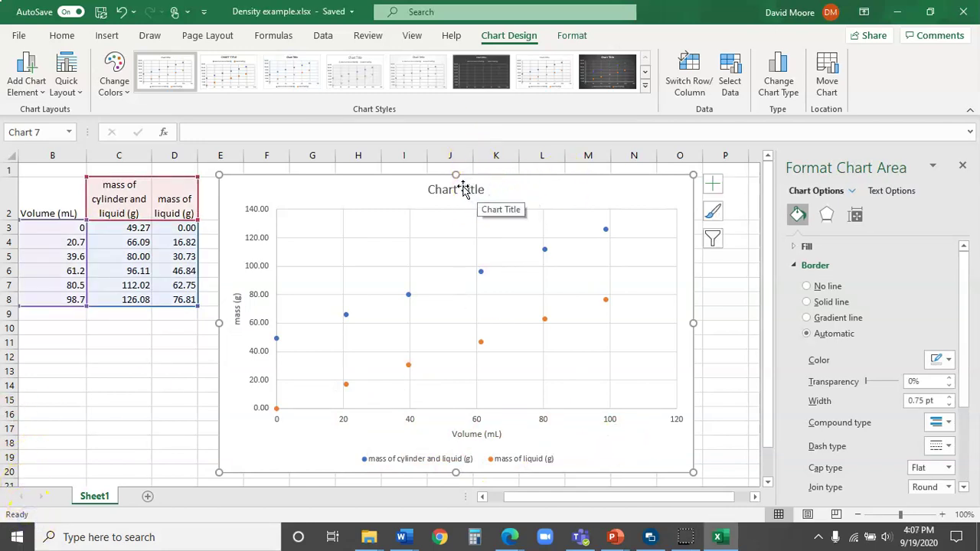
left_click(477, 189)
triple_click(438, 190)
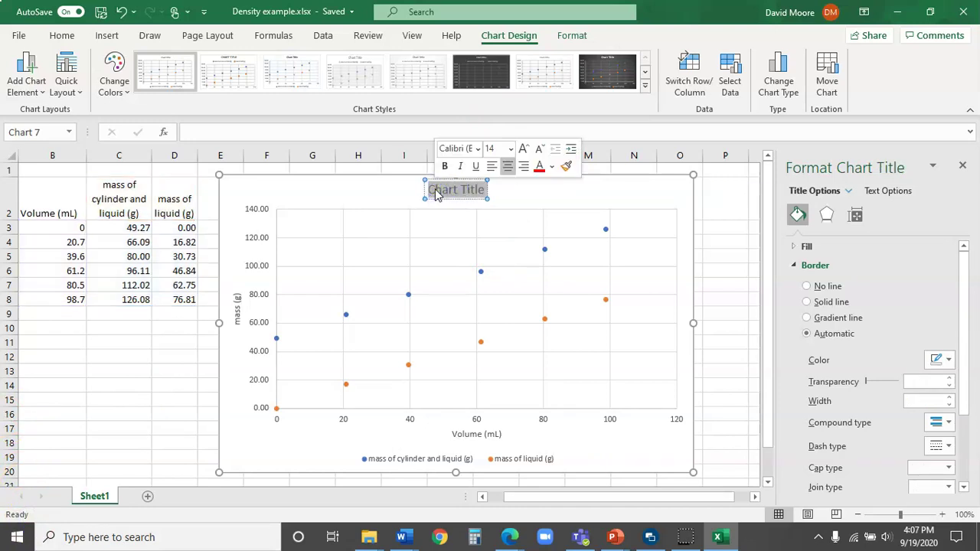
type("Unknown")
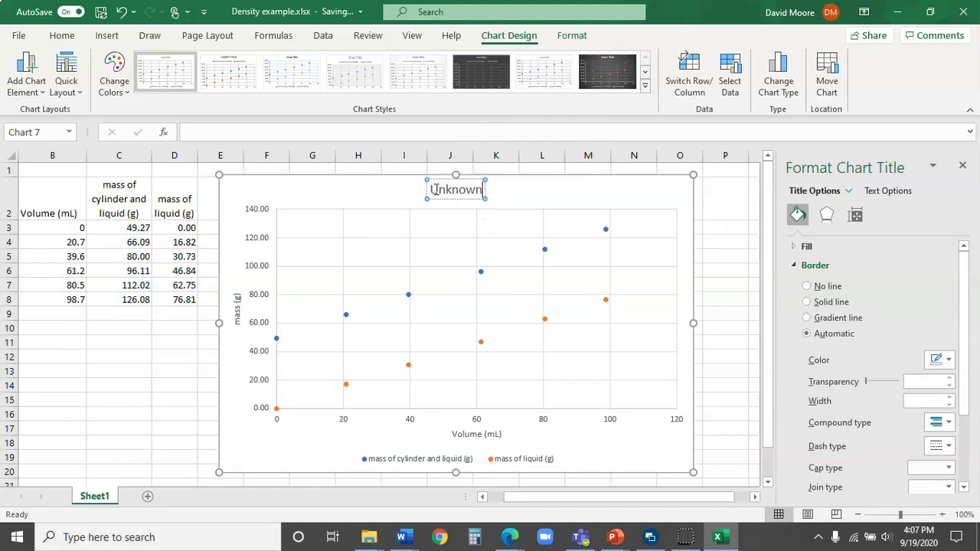
type(" Liquid Sample")
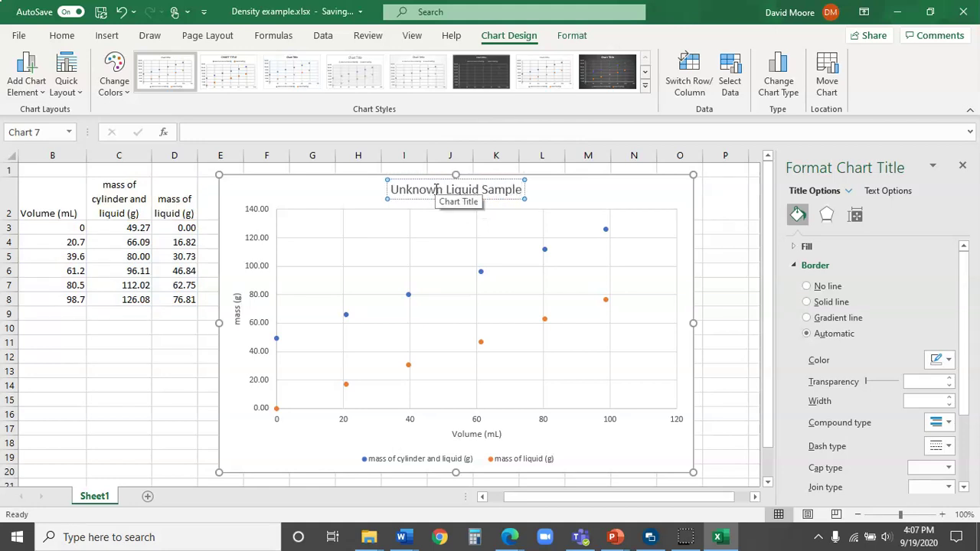
left_click(563, 198)
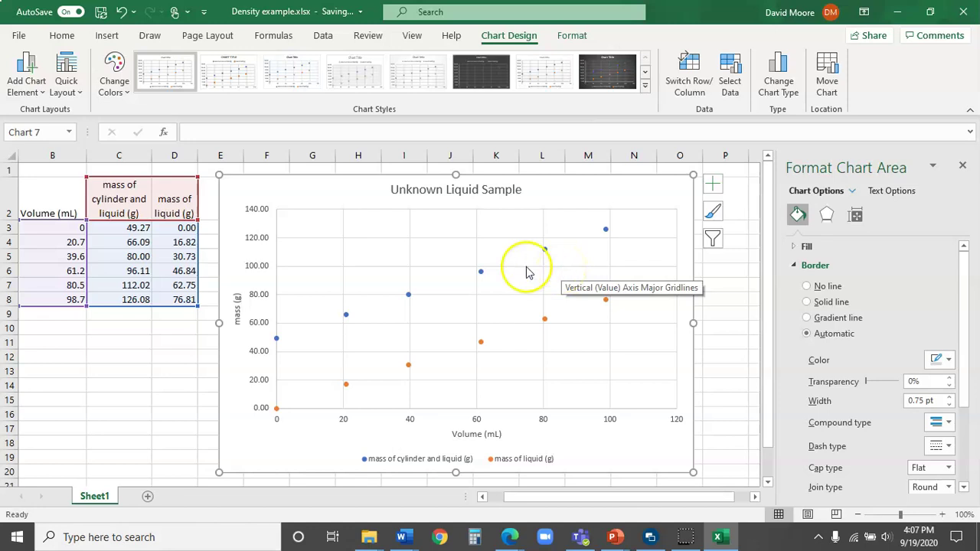
- Add a linear trendline to the "mass of cylinder and liquid (g)" series
left_click(481, 274)
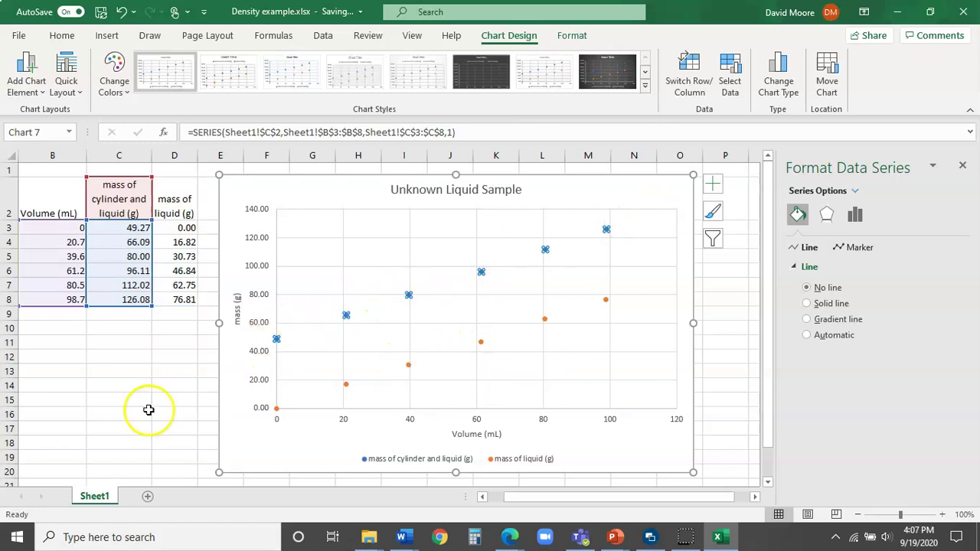
left_click(481, 341)
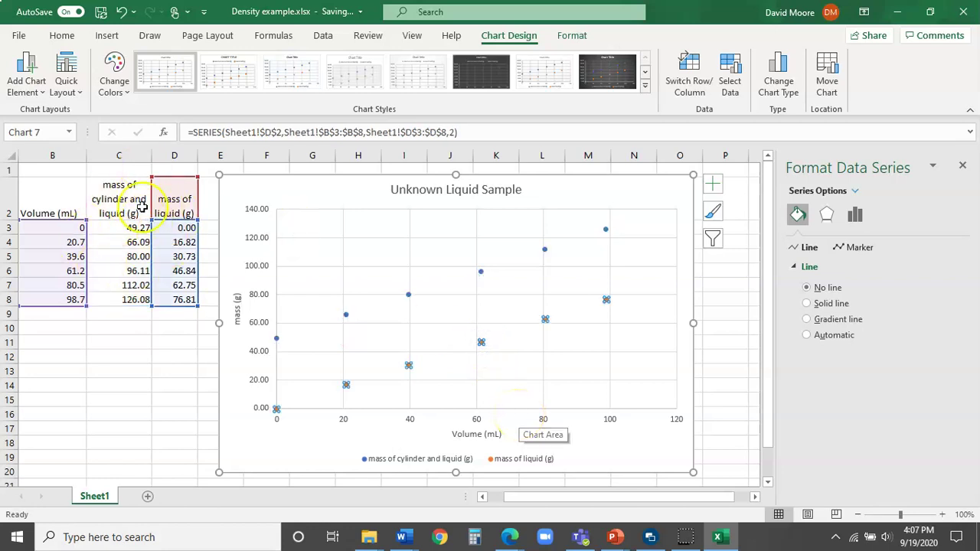
left_click(409, 294)
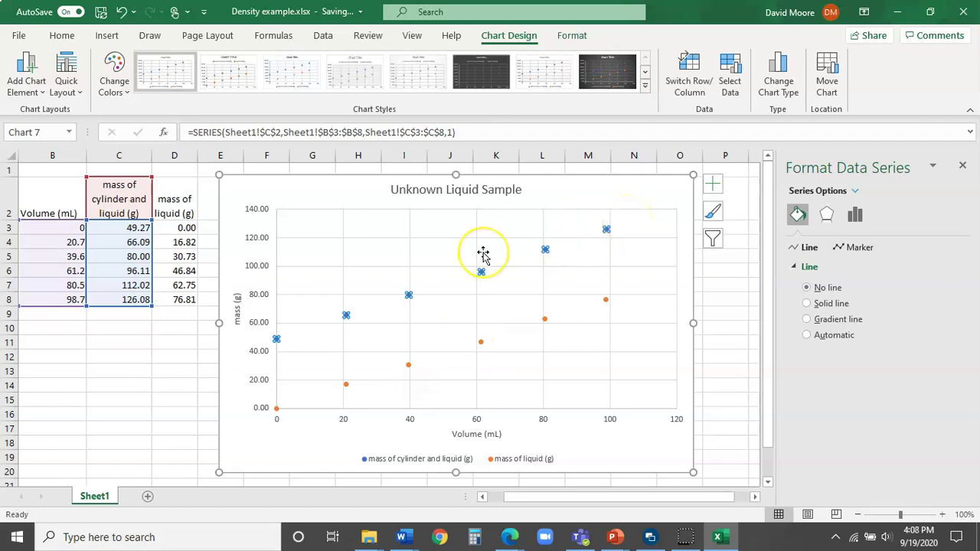
right_click(409, 296)
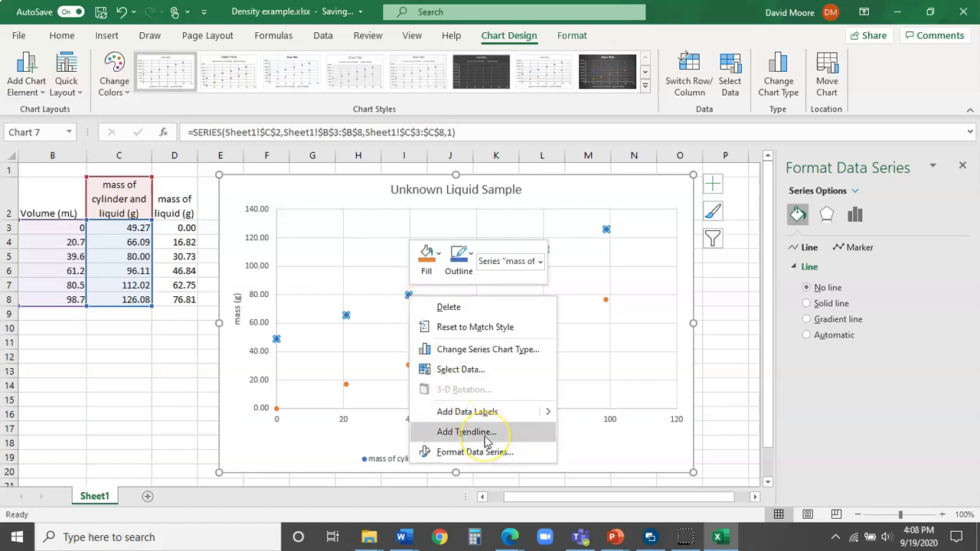
left_click(487, 433)
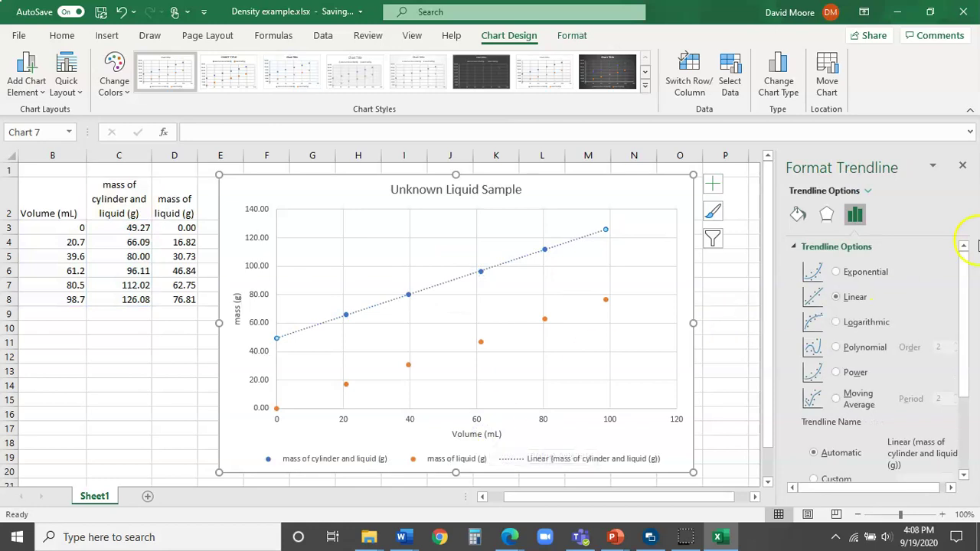
- Display the cylinder-and-liquid trendline's equation on the chart and place it in the empty area above the line's lower end
left_click(967, 266)
mouse_move(967, 266)
left_mouse_down()
mouse_move(971, 375)
mouse_move(965, 274)
left_mouse_up()
left_click_drag(967, 267, 963, 275)
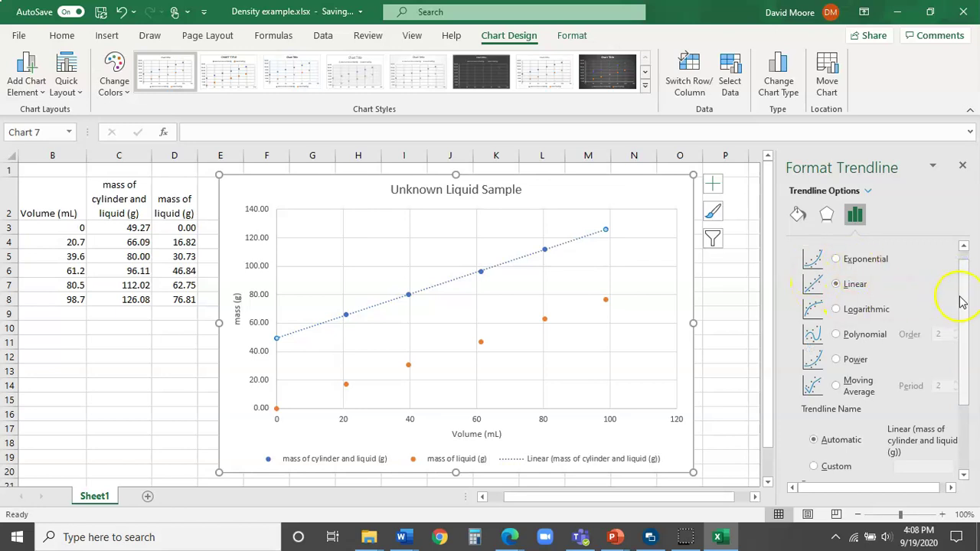
left_click_drag(963, 276, 974, 405)
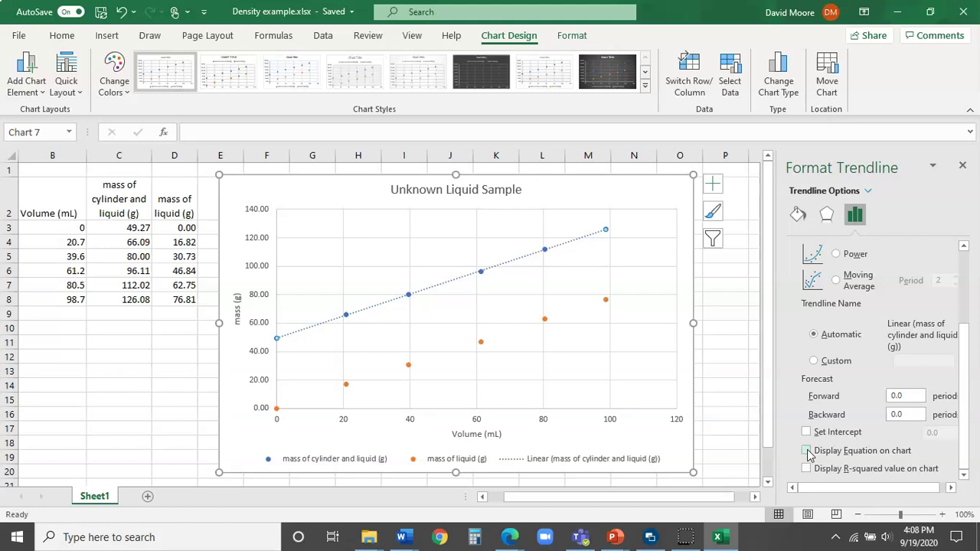
left_click(808, 451)
left_click_drag(566, 230, 350, 224)
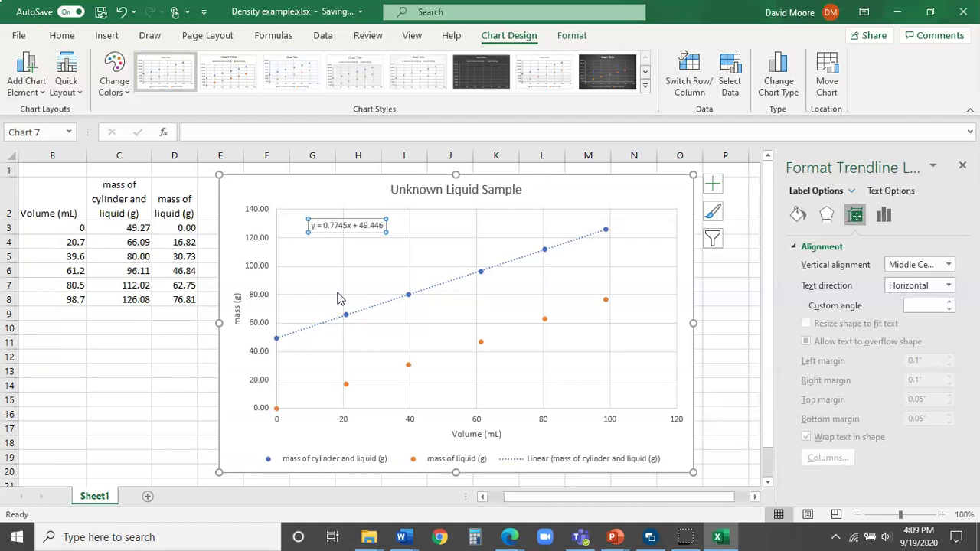
- Shift the cylinder-and-liquid trendline equation slightly down and toward the vertical axis, onto the 120 gridline
left_click(397, 226)
left_click(361, 315)
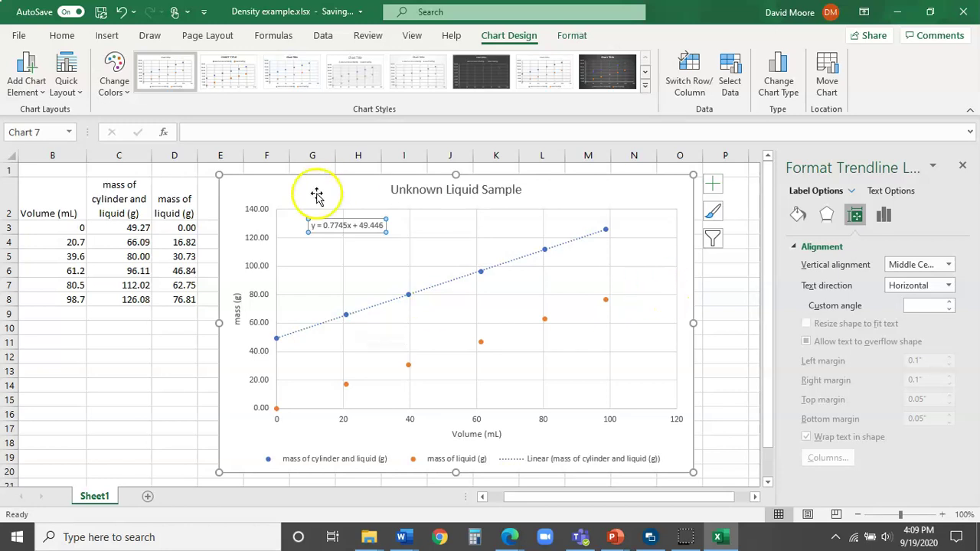
left_click(354, 227)
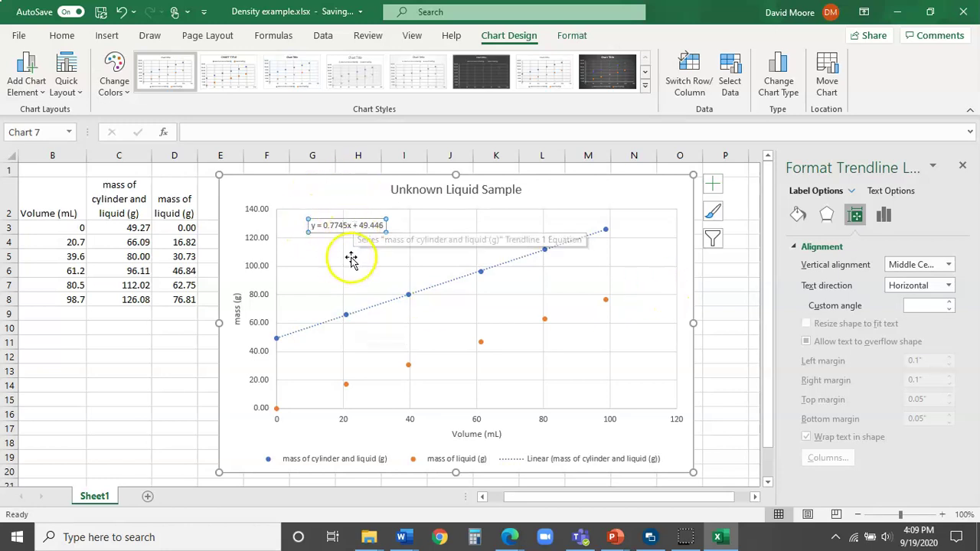
left_click(345, 230)
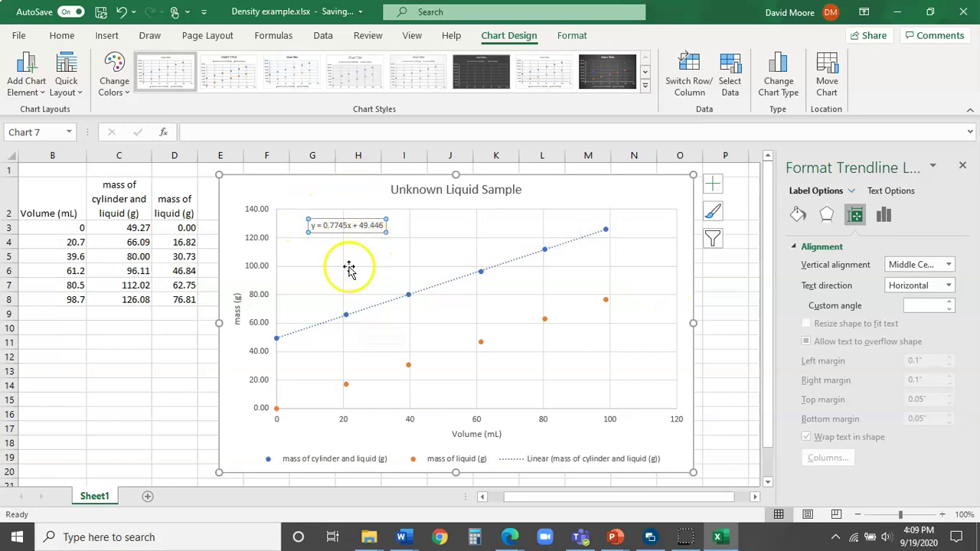
left_click(361, 316)
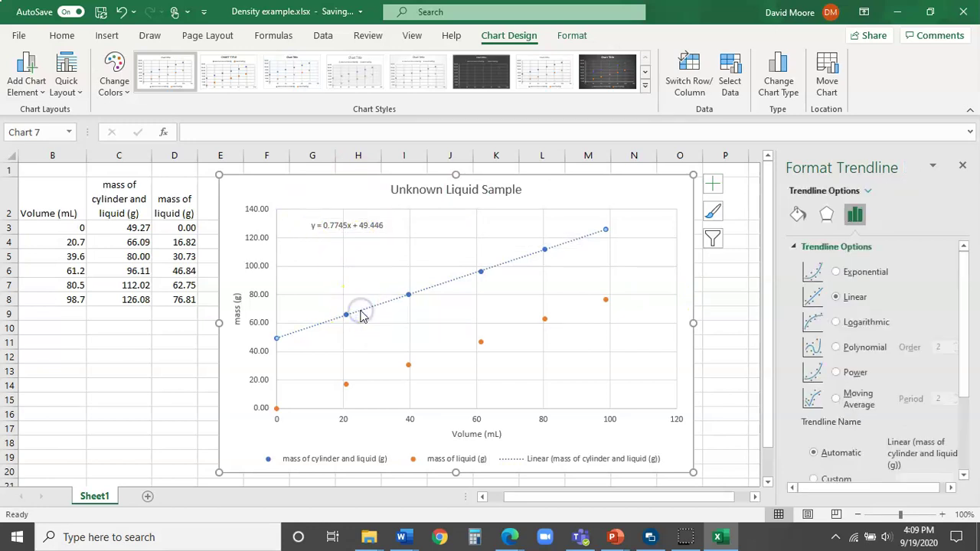
left_click(963, 258)
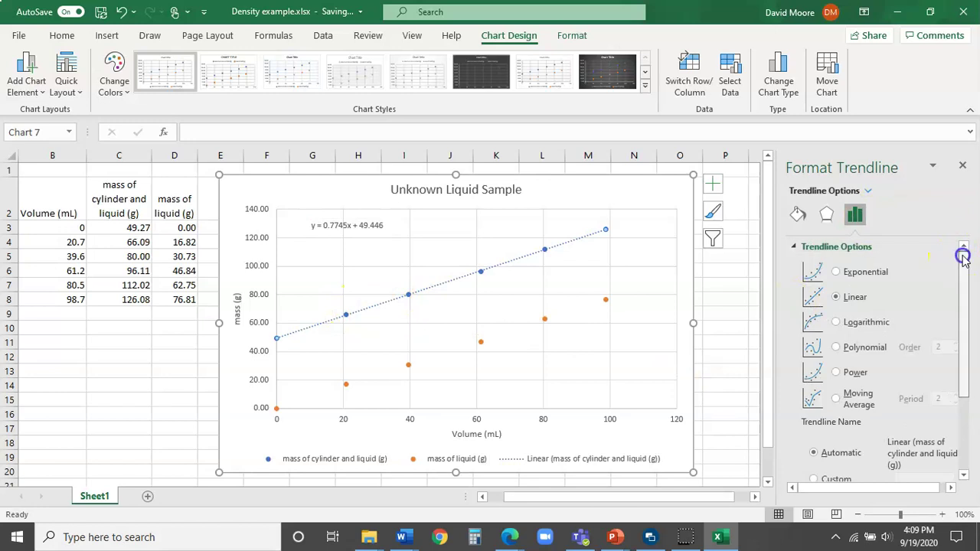
left_click(367, 229)
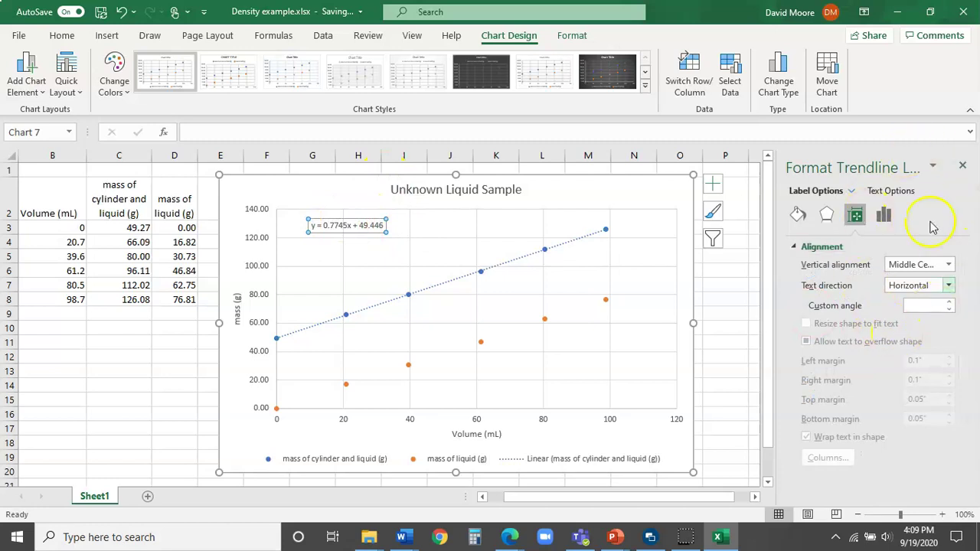
left_click(359, 218)
mouse_move(360, 219)
left_mouse_down()
mouse_move(353, 245)
mouse_move(349, 230)
left_mouse_up()
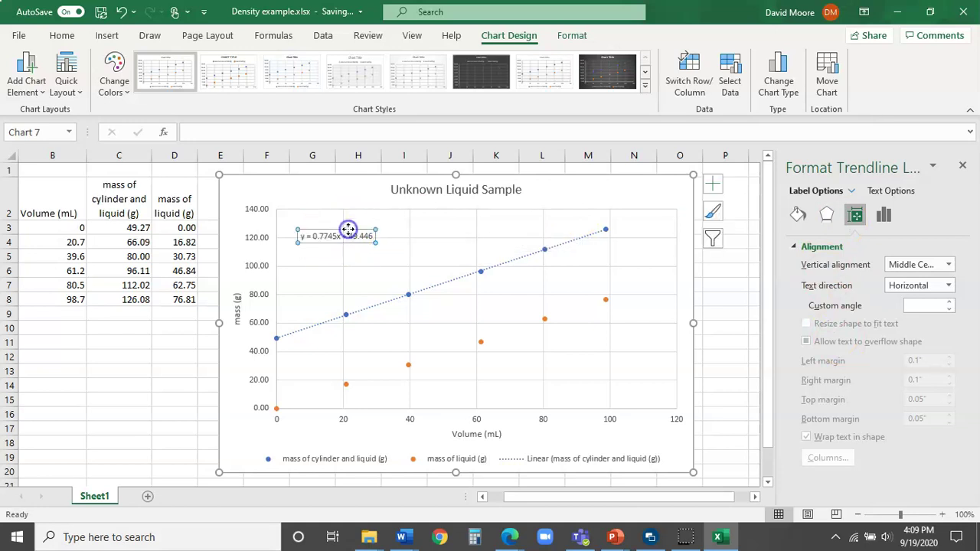
- Set the intercept of the cylinder-and-liquid trendline to 49.27
left_click(428, 294)
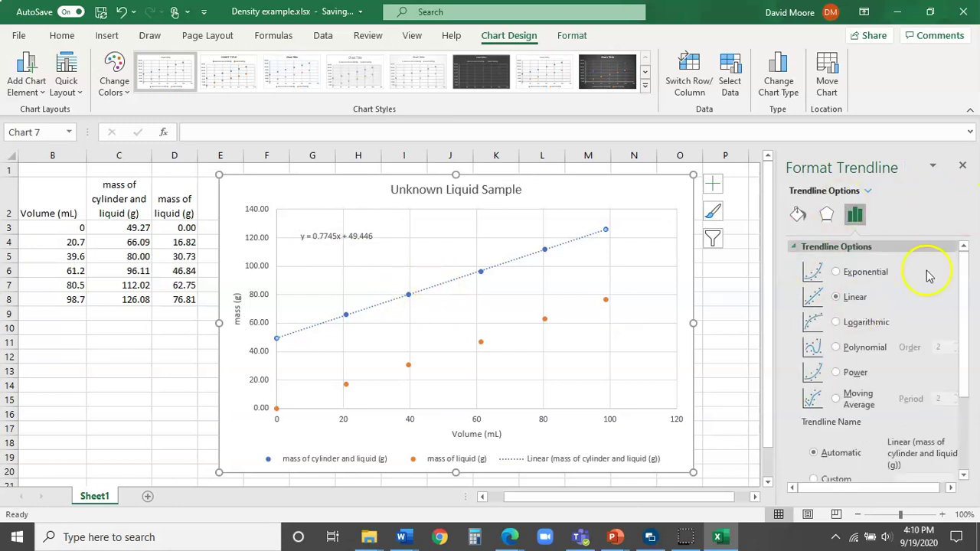
left_click_drag(962, 277, 977, 448)
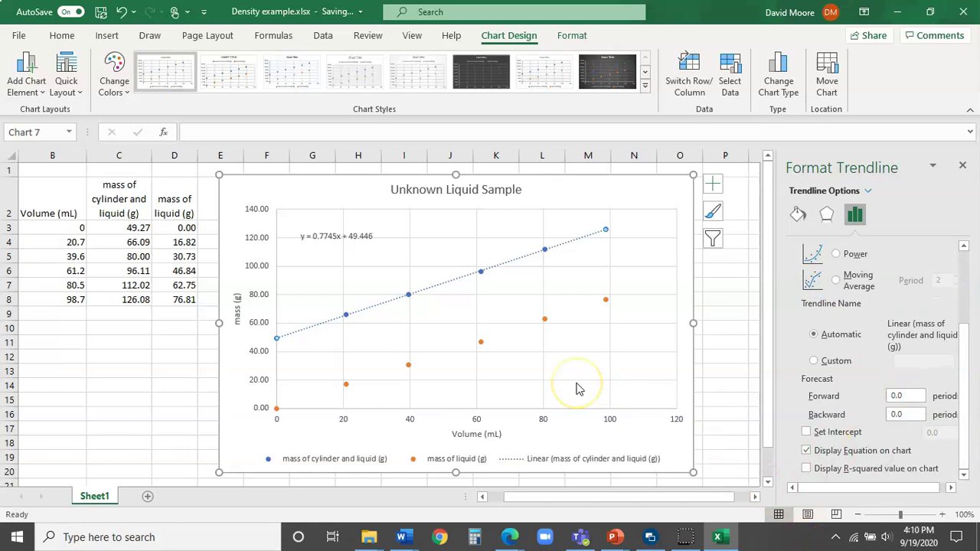
left_click(807, 432)
left_click_drag(944, 434, 899, 443)
type("49.27")
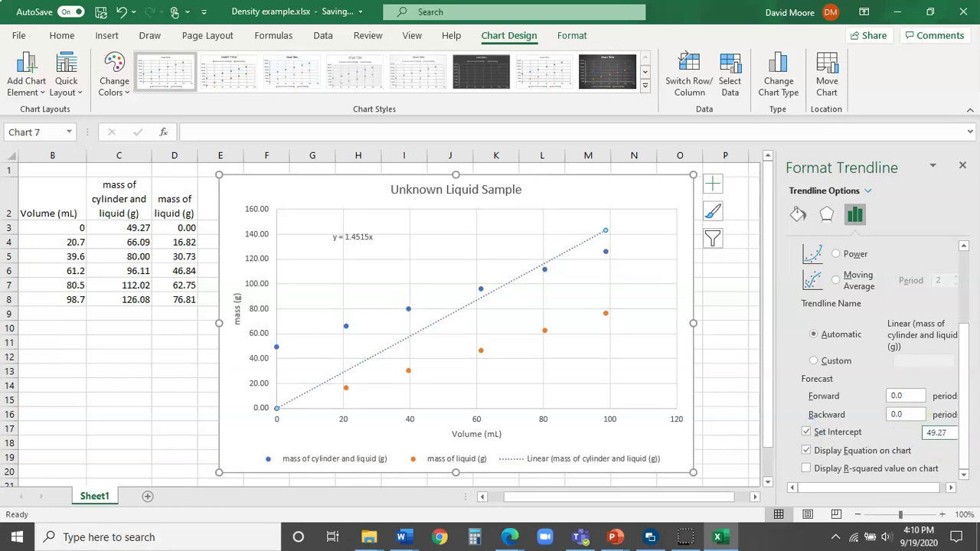
key("Tab")
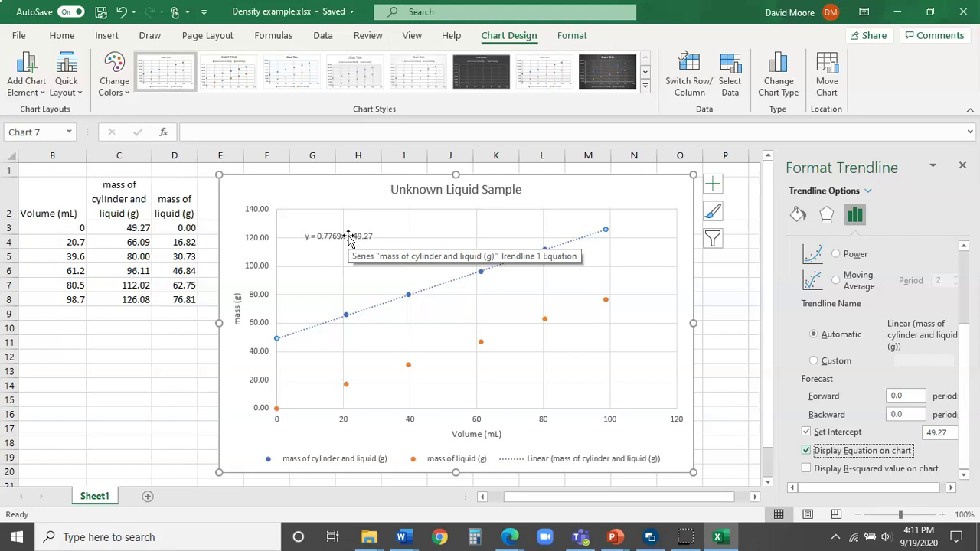
- Add a linear trendline to the "mass of liquid (g)" series
left_click(409, 366)
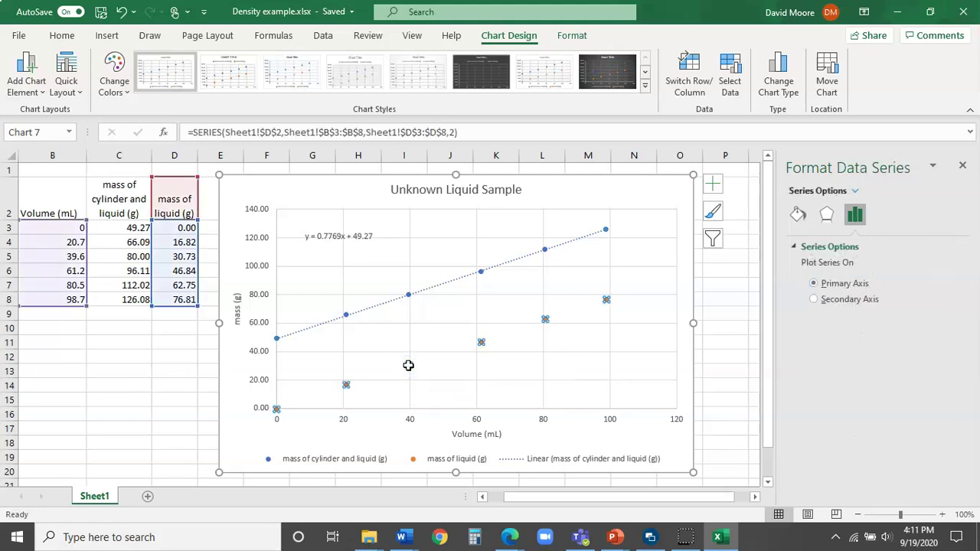
left_click(409, 366)
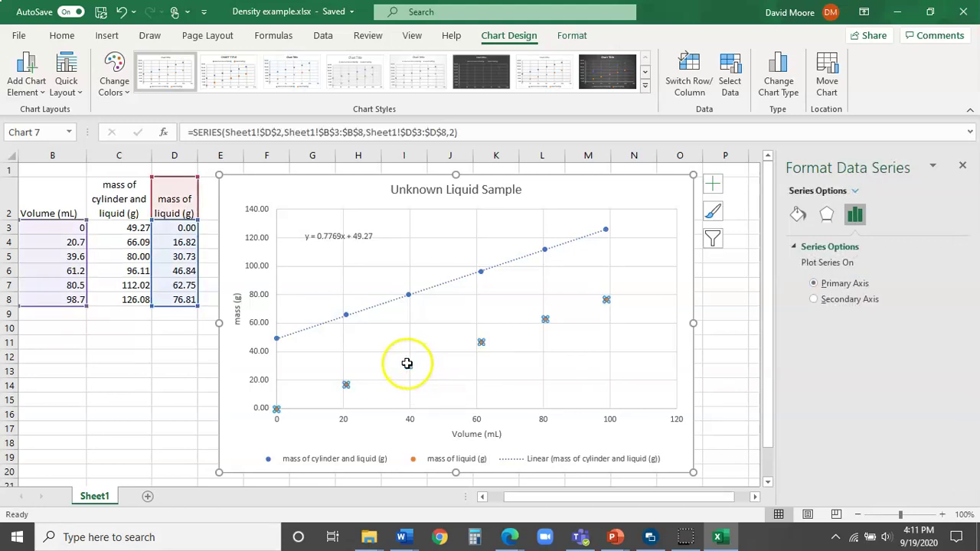
right_click(407, 365)
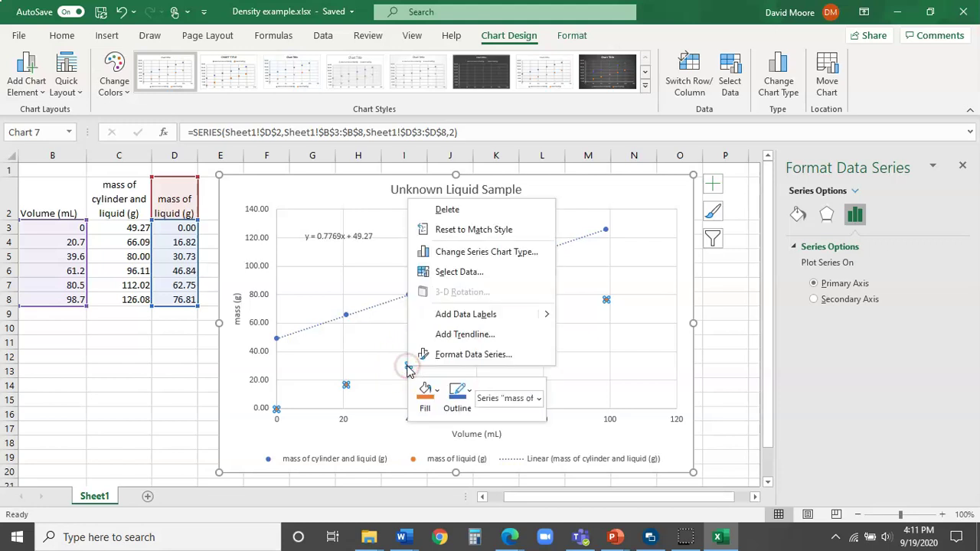
left_click(350, 375)
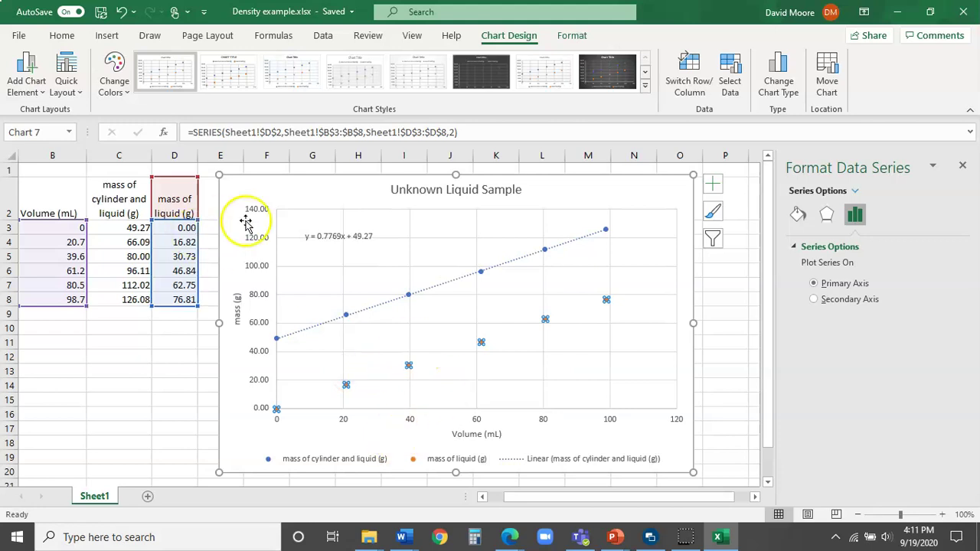
right_click(411, 366)
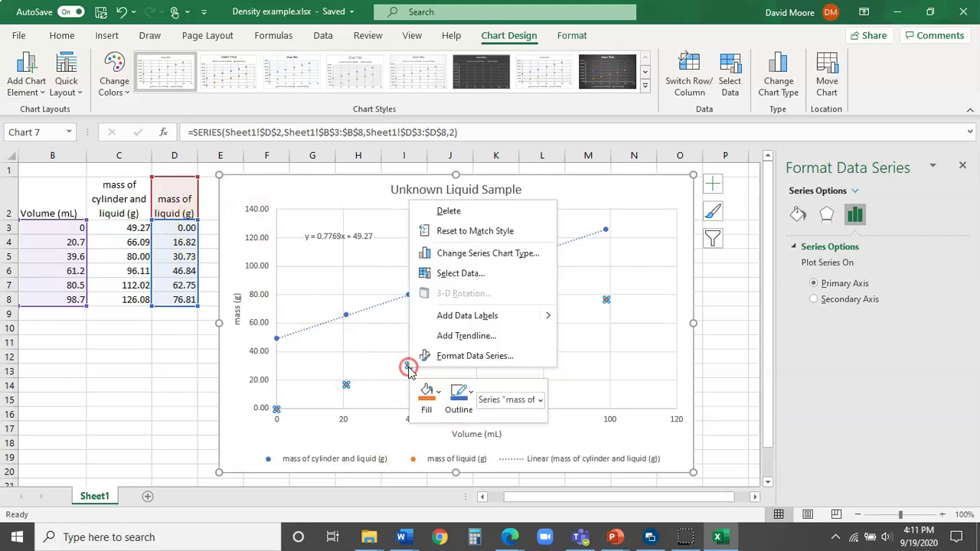
left_click(481, 339)
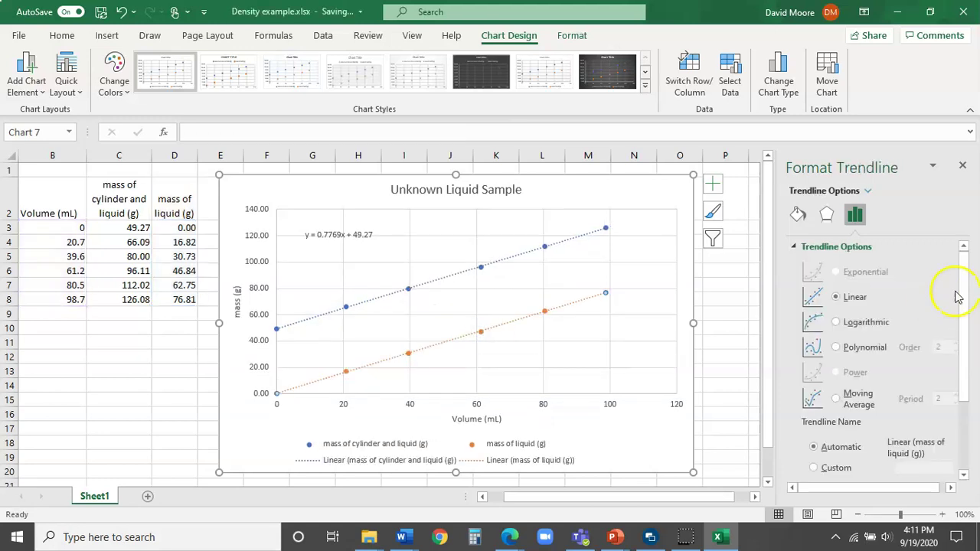
- Display the mass of liquid trendline's equation on the chart and place it just below the middle of that line
left_click_drag(963, 295, 969, 421)
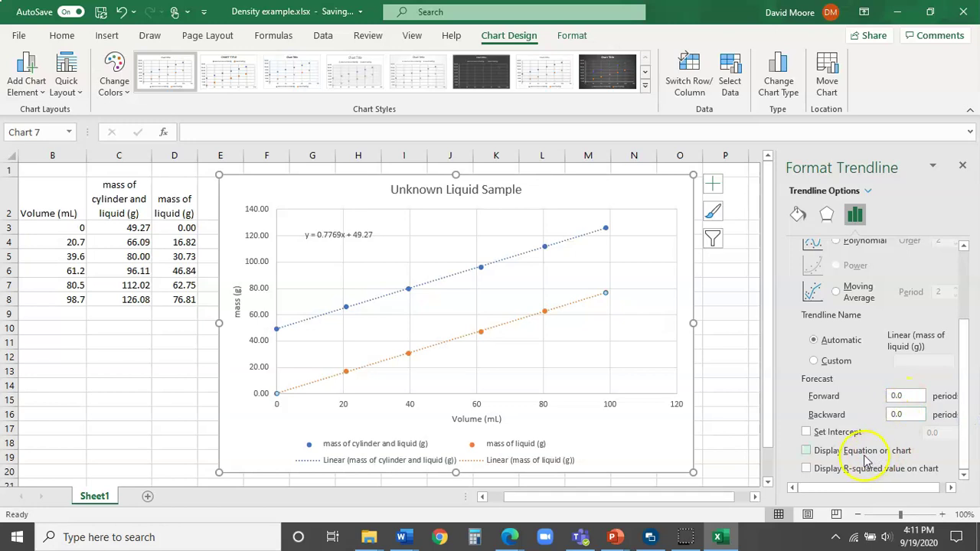
left_click(566, 298)
left_click_drag(567, 298, 468, 373)
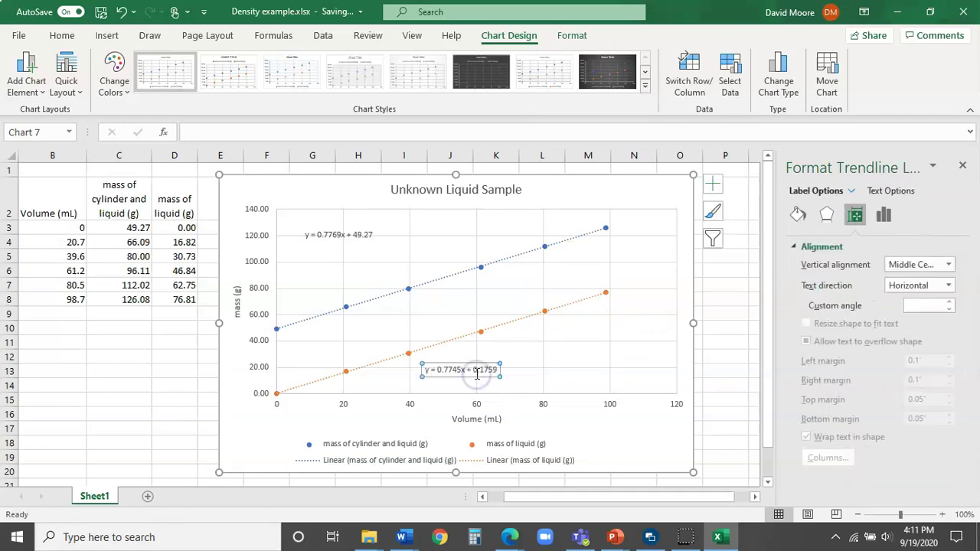
left_click(478, 370)
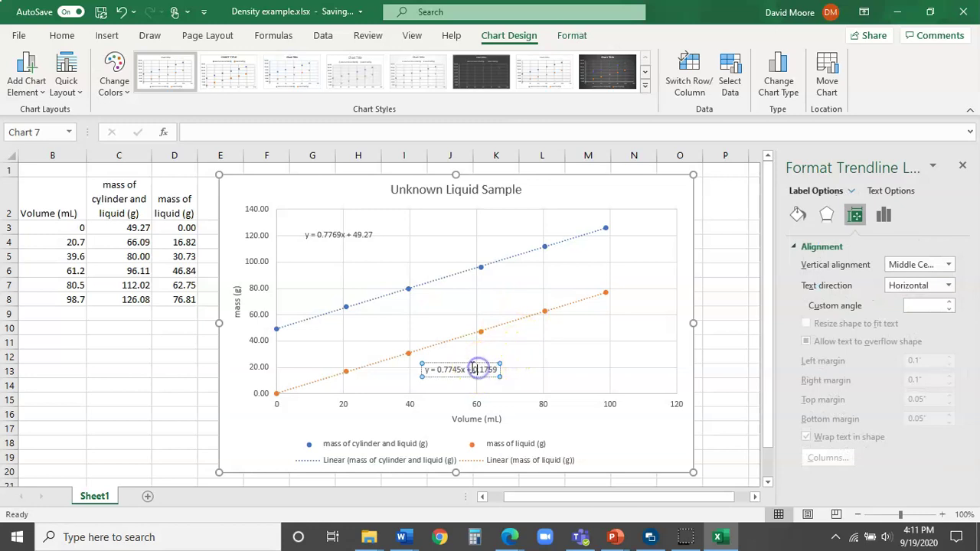
mouse_move(477, 369)
left_mouse_down()
mouse_move(495, 361)
mouse_move(482, 354)
left_mouse_up()
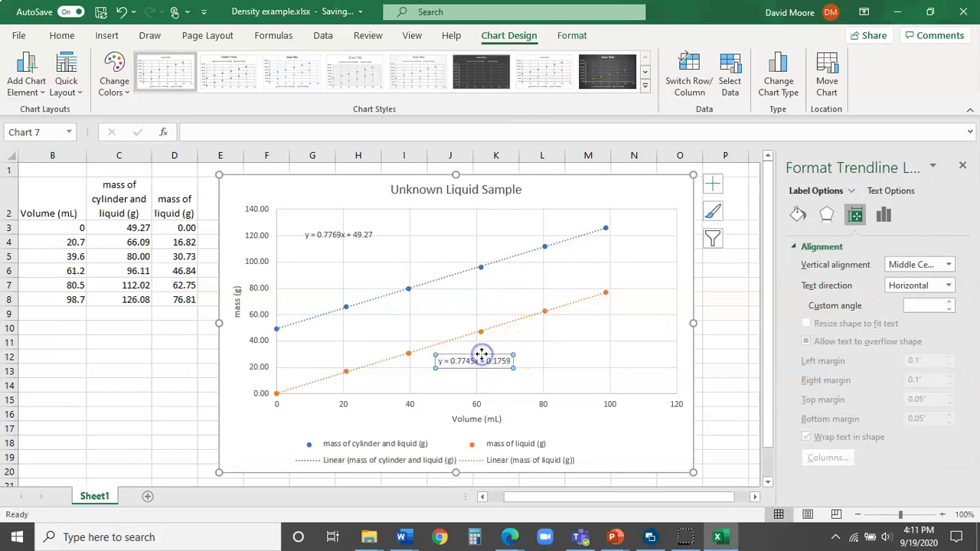
left_click(474, 388)
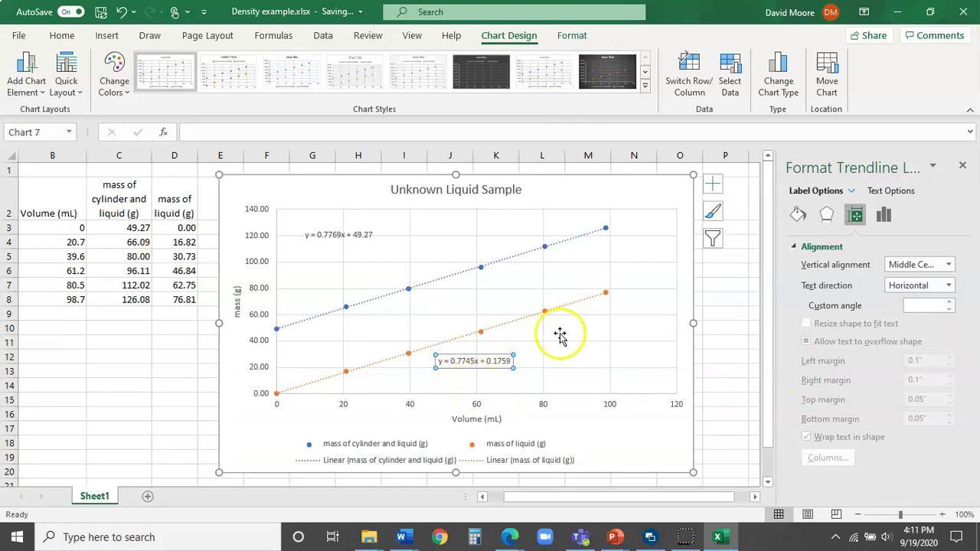
- Set the intercept of the "mass of liquid (g)" trendline to 0.0
left_click(504, 329)
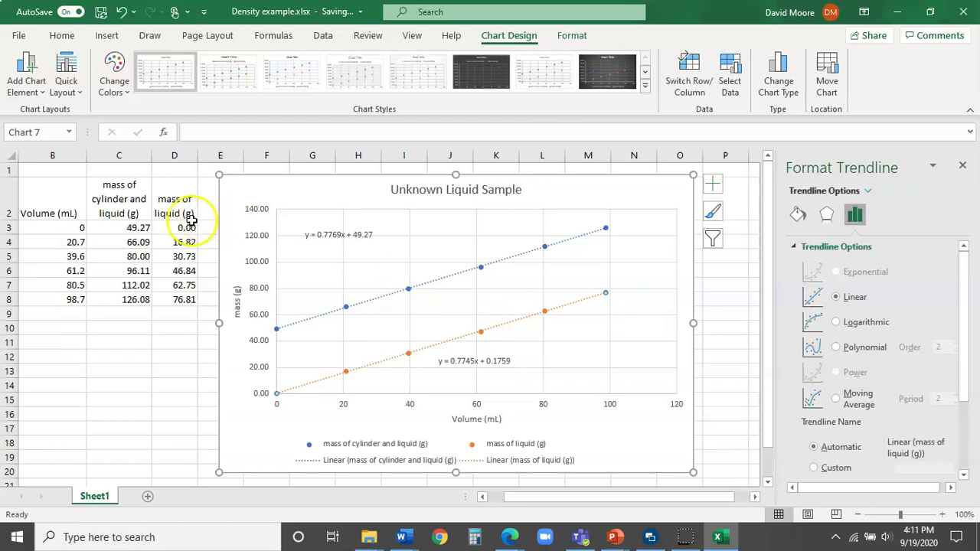
left_click_drag(964, 353, 967, 441)
left_click(807, 432)
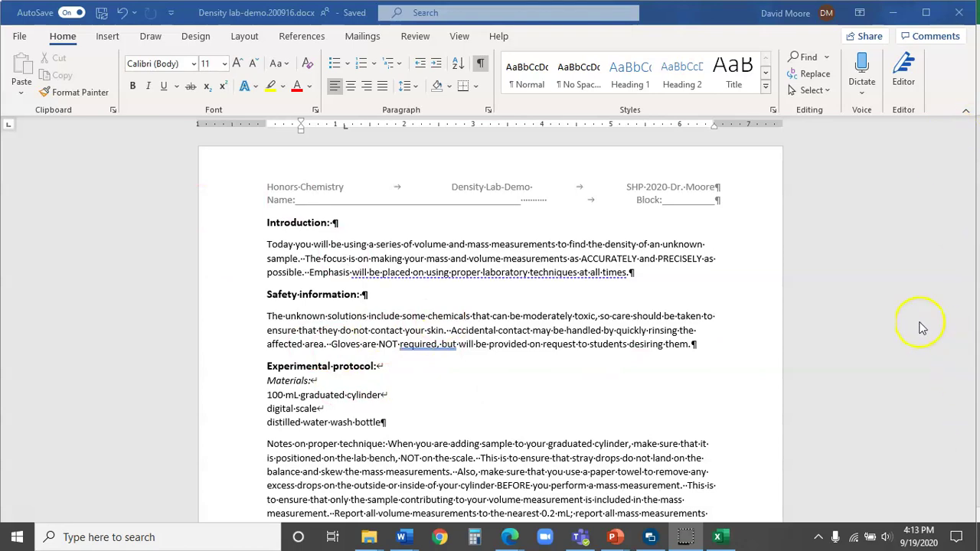
- In the Density lab-demo Word document, delete the blank Mass (g) versus Volume (mL) graph grid beside the Water label
left_click_drag(970, 150, 975, 305)
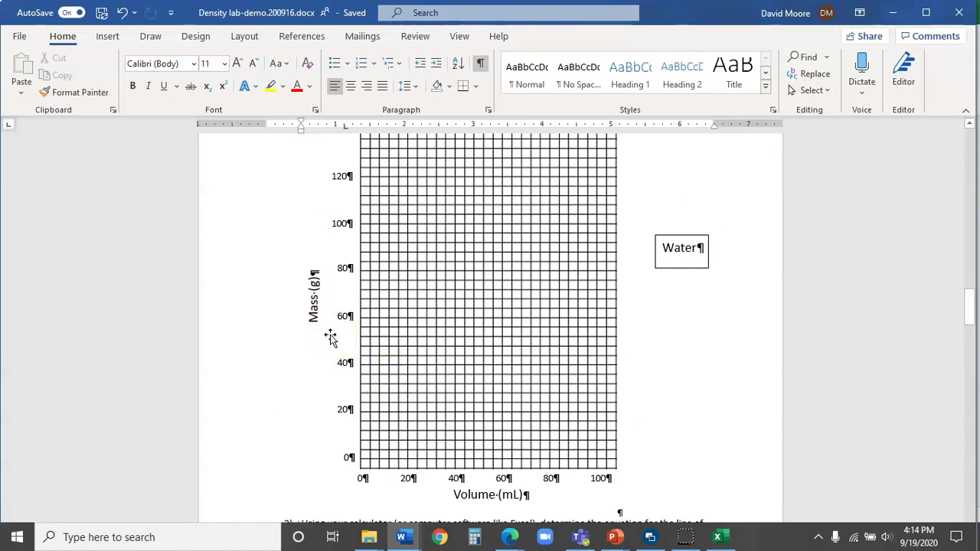
left_click(457, 340)
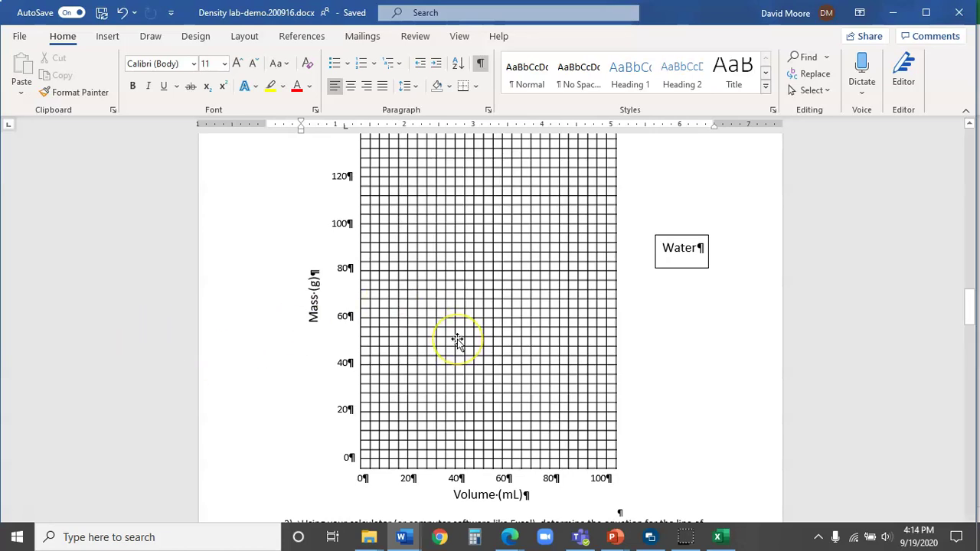
left_click(457, 340)
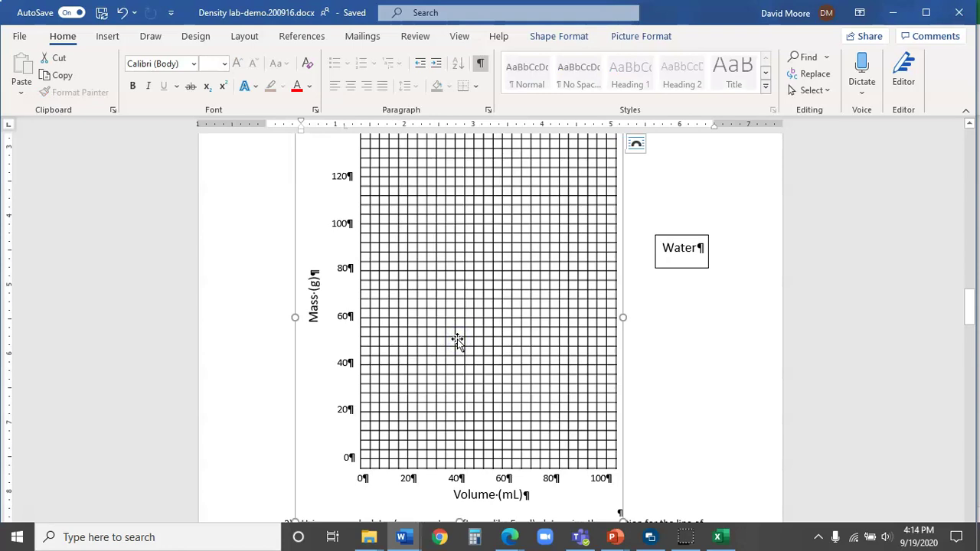
key("Delete")
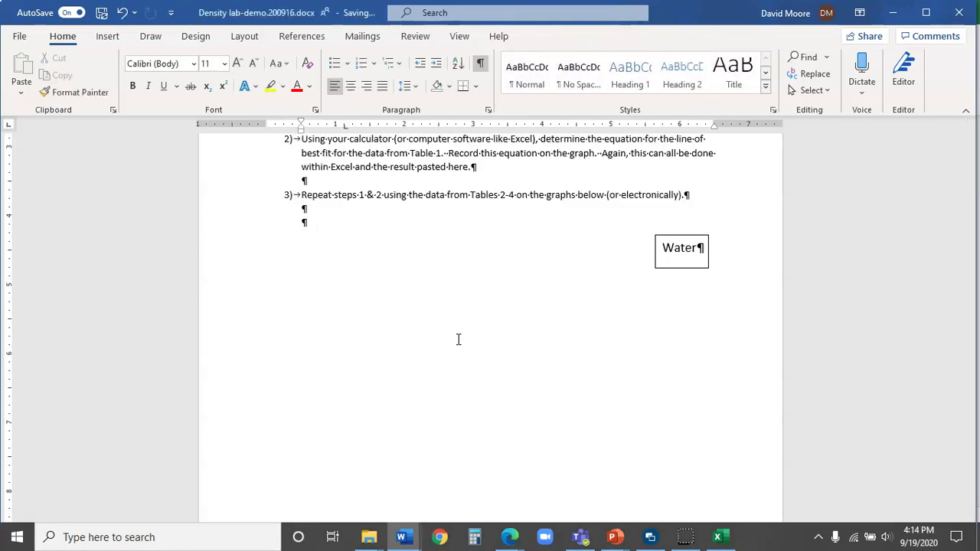
- Switch to the Density example workbook in Excel and copy the whole "Unknown Liquid Sample" chart
key("alt+Tab")
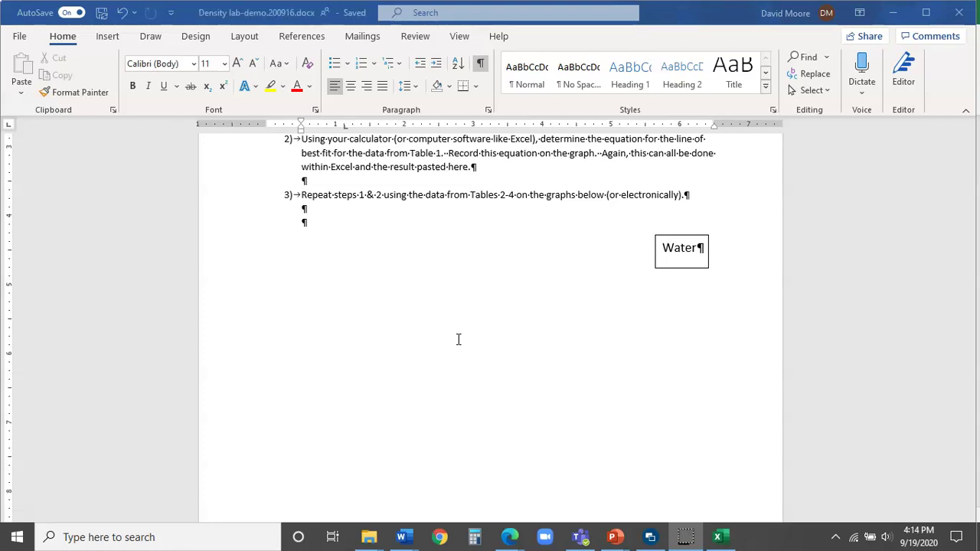
key("alt+Tab")
key("alt+Tab")
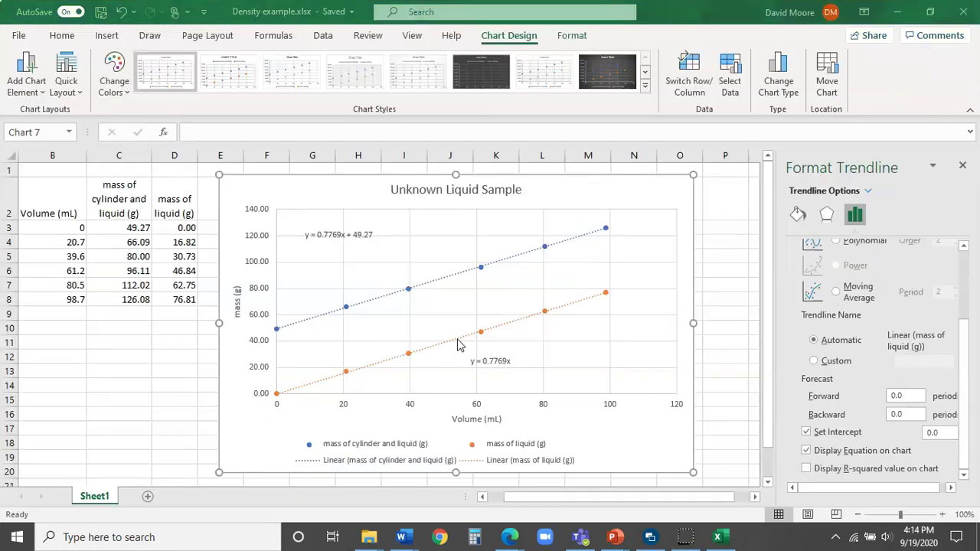
left_click(625, 179)
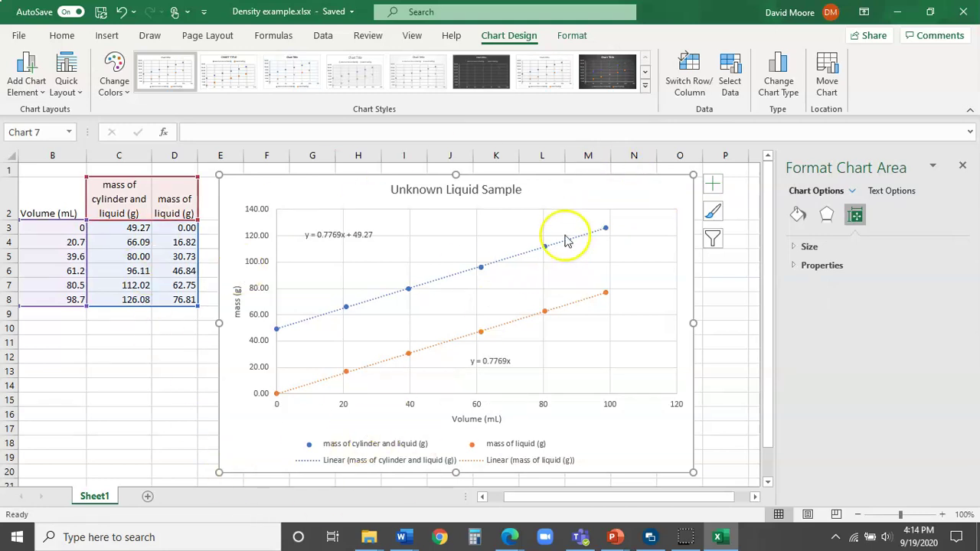
right_click(578, 192)
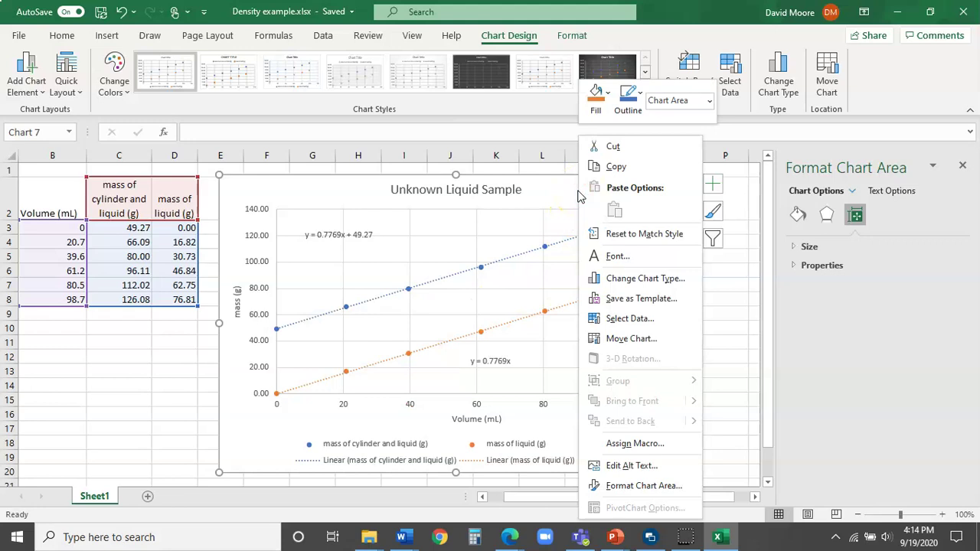
left_click(629, 170)
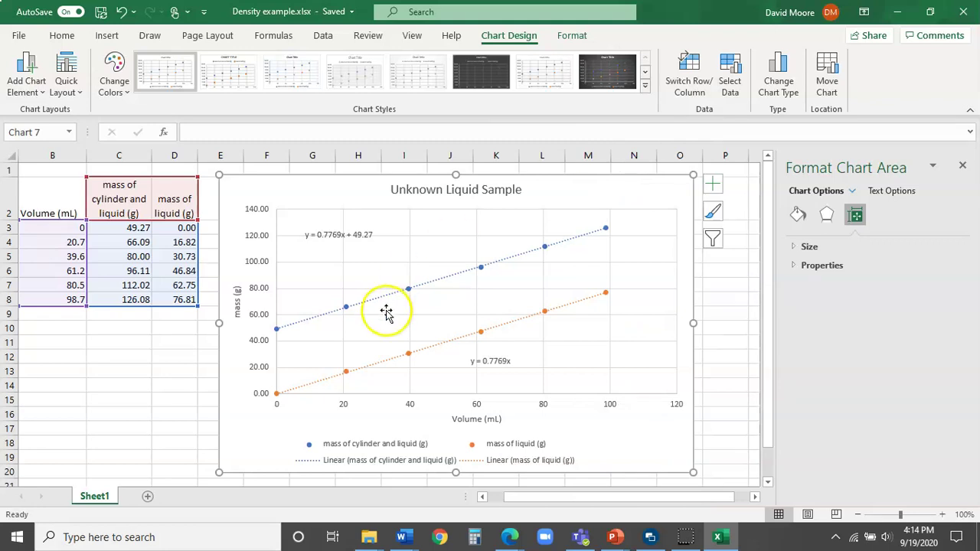
- Switch back to the Density lab-demo Word document and paste the chart on the blank line below item 2
key("alt+Tab")
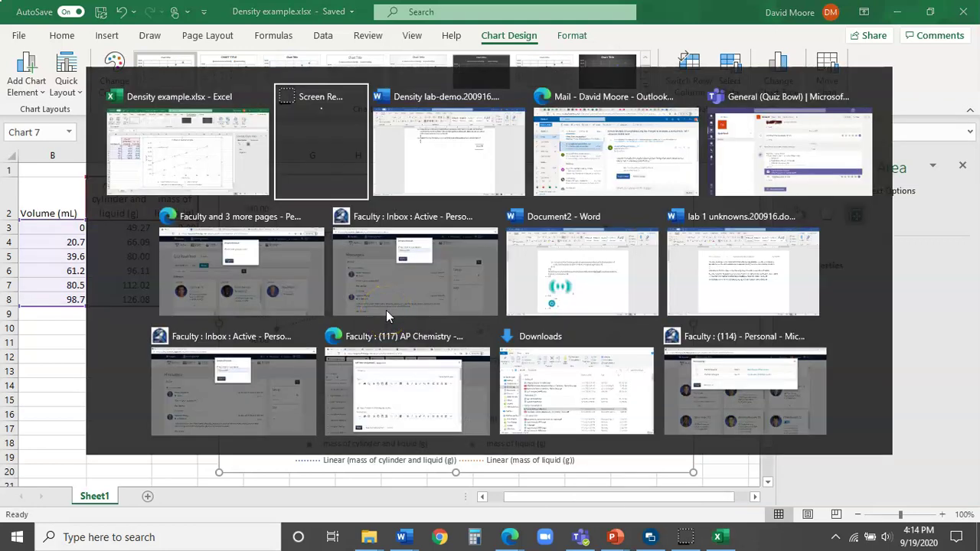
key("alt+Tab")
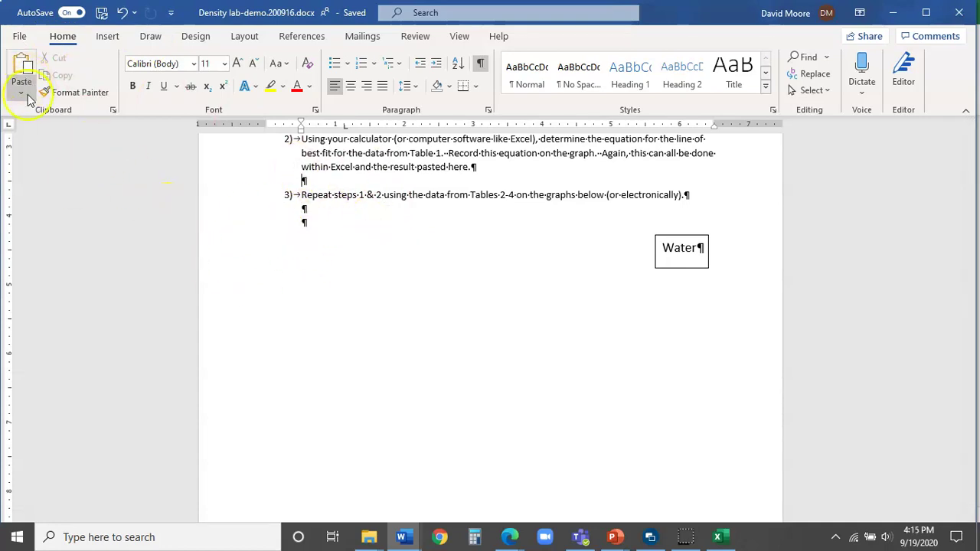
left_click(27, 65)
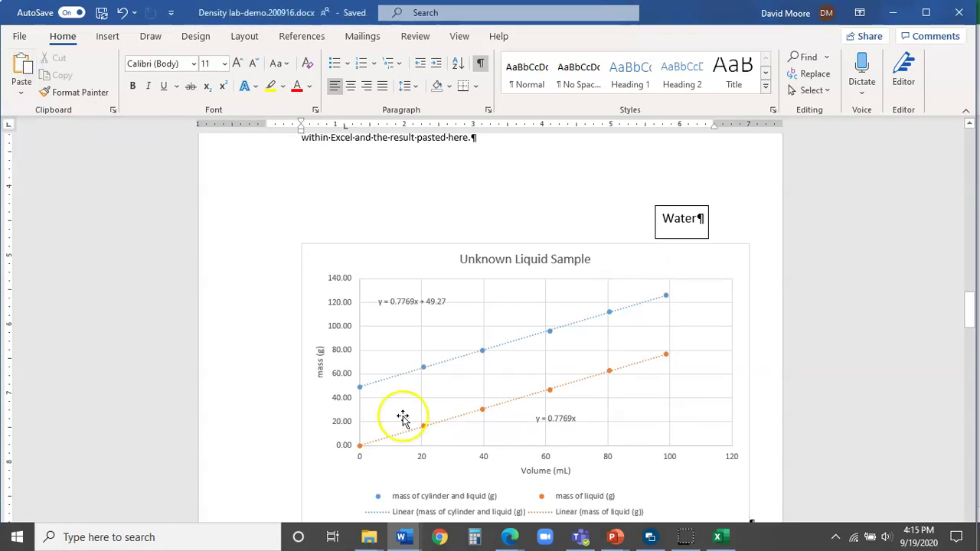
- Shrink the pasted chart slightly from its upper corner, keeping the plot and legend readable
left_click(451, 343)
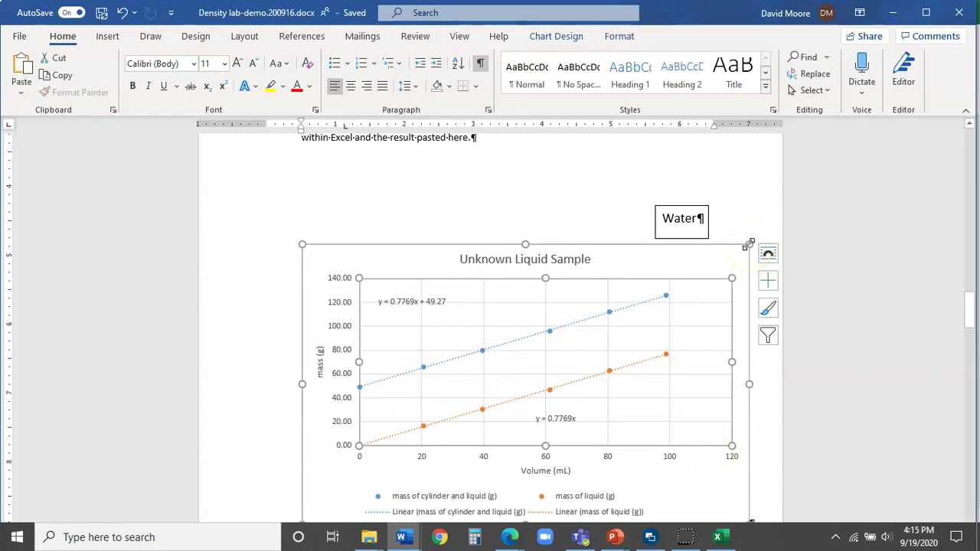
left_click_drag(749, 245, 677, 299)
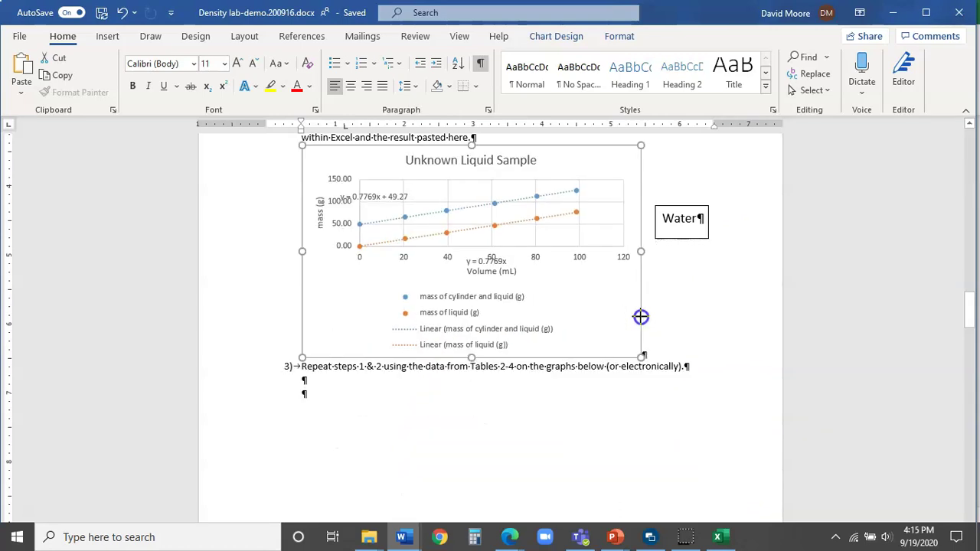
key("ctrl+z")
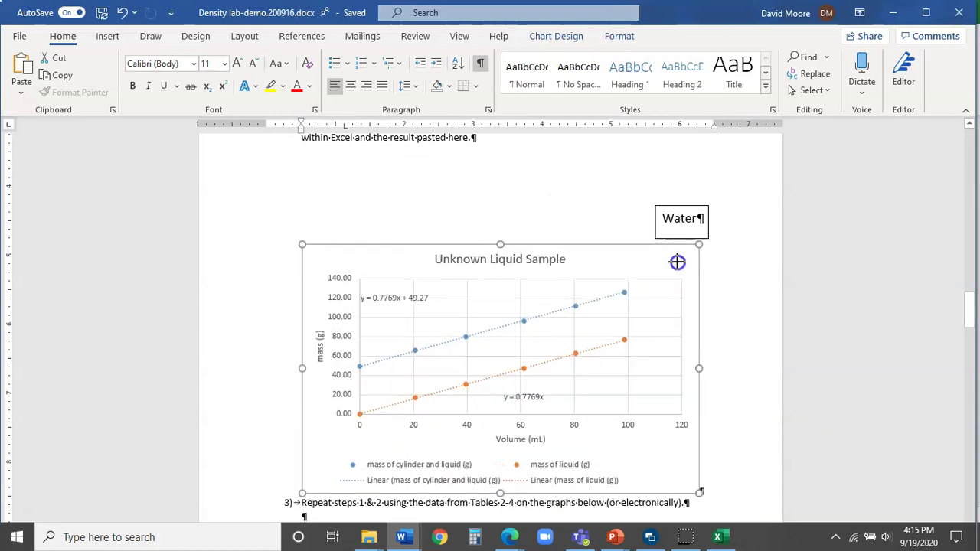
left_click(678, 261)
- Move the y = 0.7769x equation farther along below its line and shift the y = 0.7769x + 49.27 equation slightly away from the vertical axis
left_click(547, 409)
left_click_drag(544, 401, 579, 396)
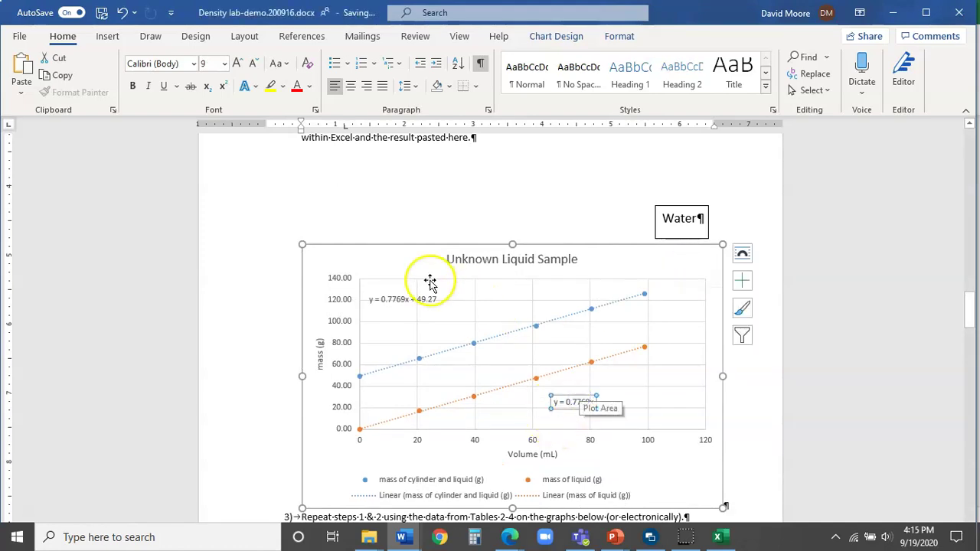
left_click(412, 299)
left_click_drag(411, 293, 422, 294)
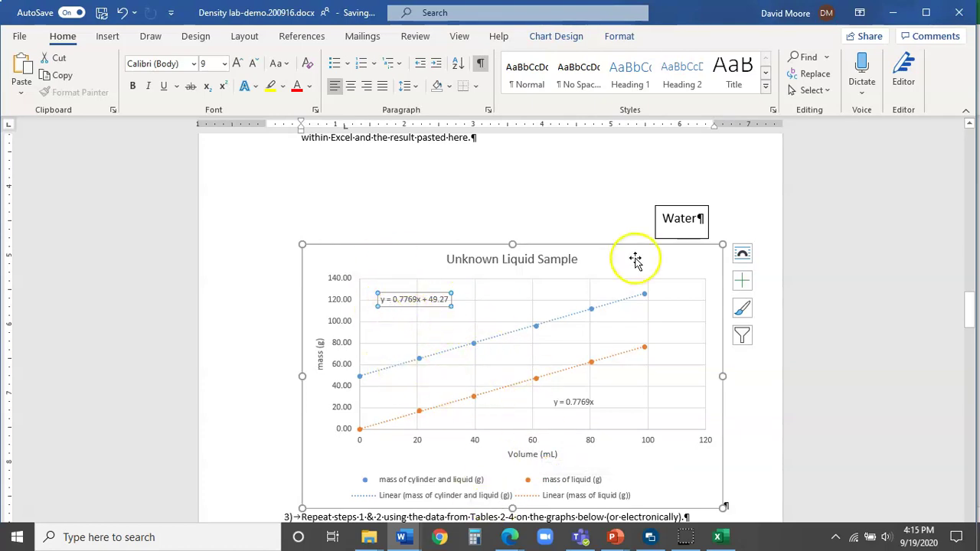
- Delete the "Water" text box above the pasted chart
left_click(686, 209)
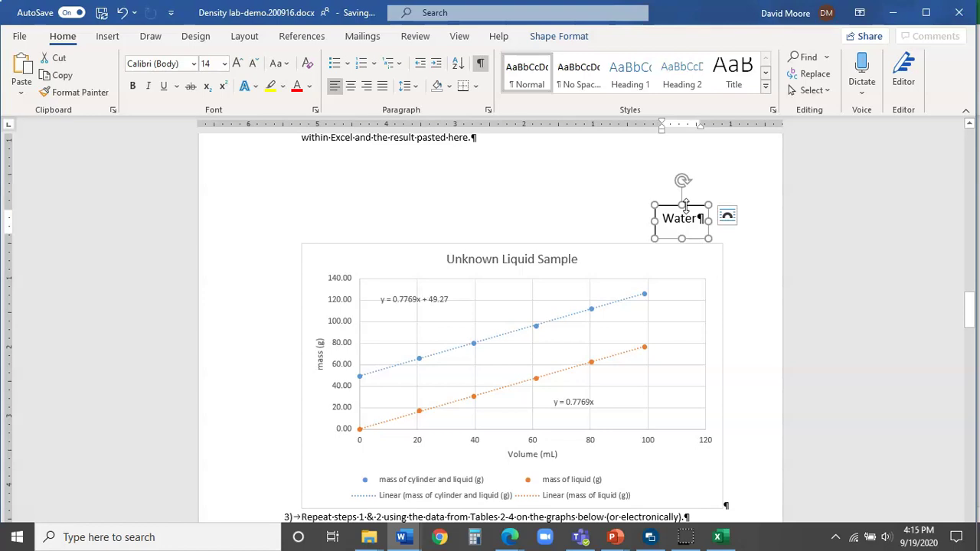
key("Delete")
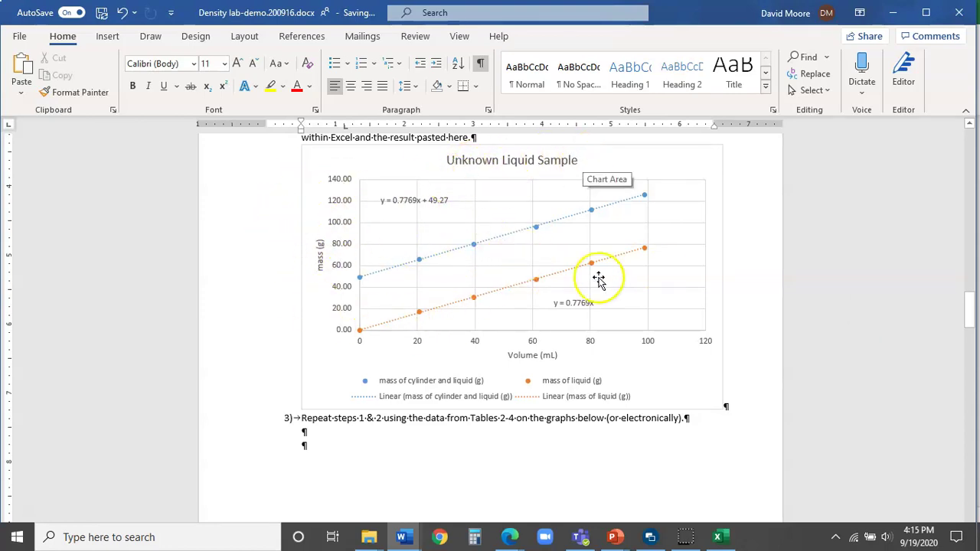
mouse_move(970, 330)
left_mouse_down()
mouse_move(969, 280)
mouse_move(968, 320)
left_mouse_up()
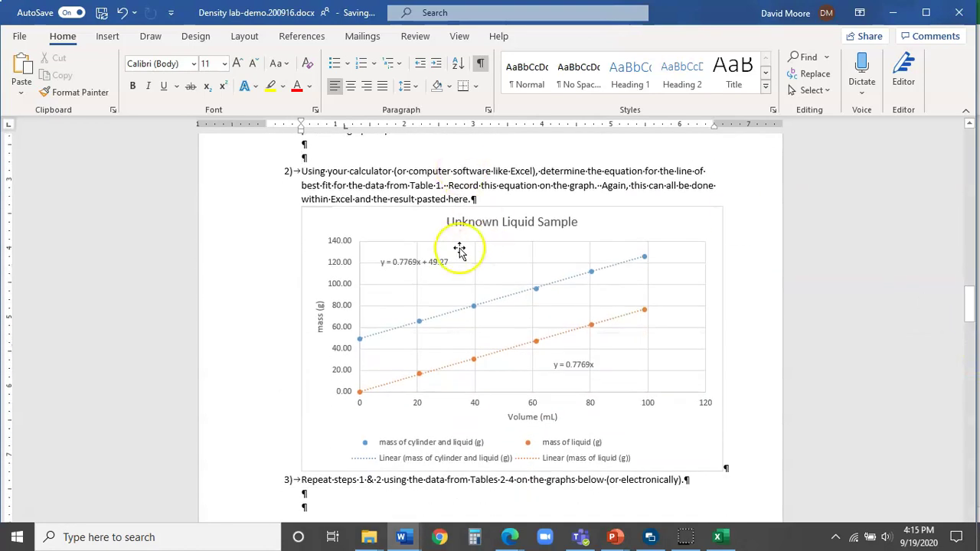
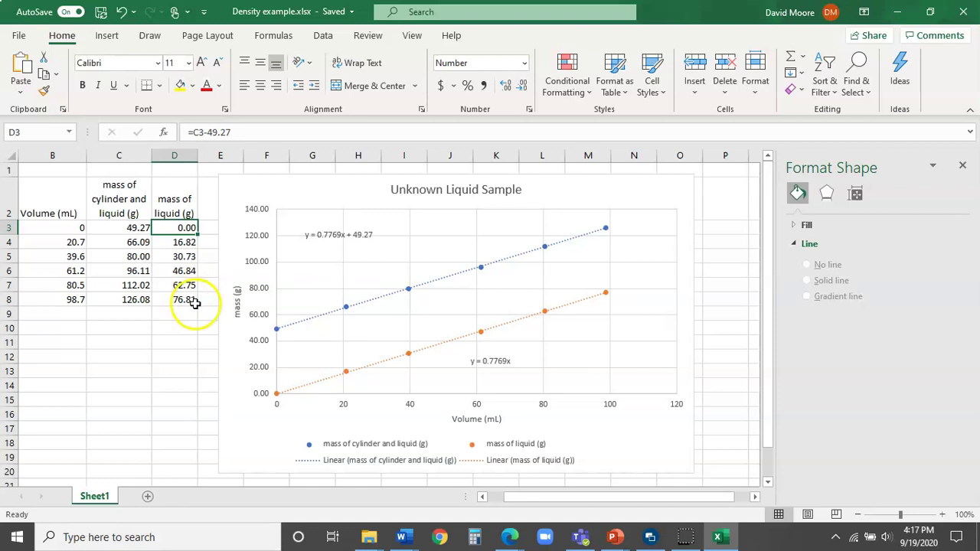
- In the Excel workbook, clear the last mass of liquid value in D8 to test the trendline, and undo the deletion
left_click(182, 302)
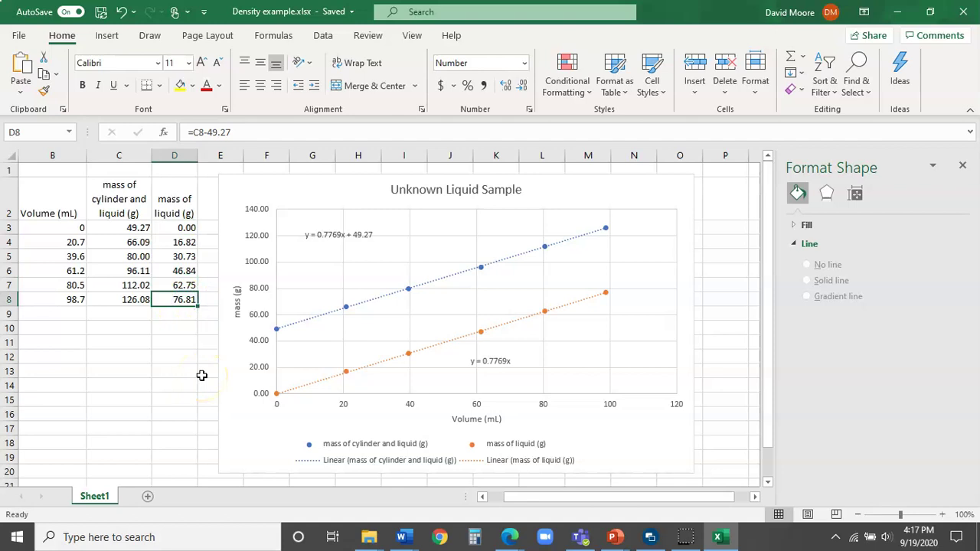
key("Delete")
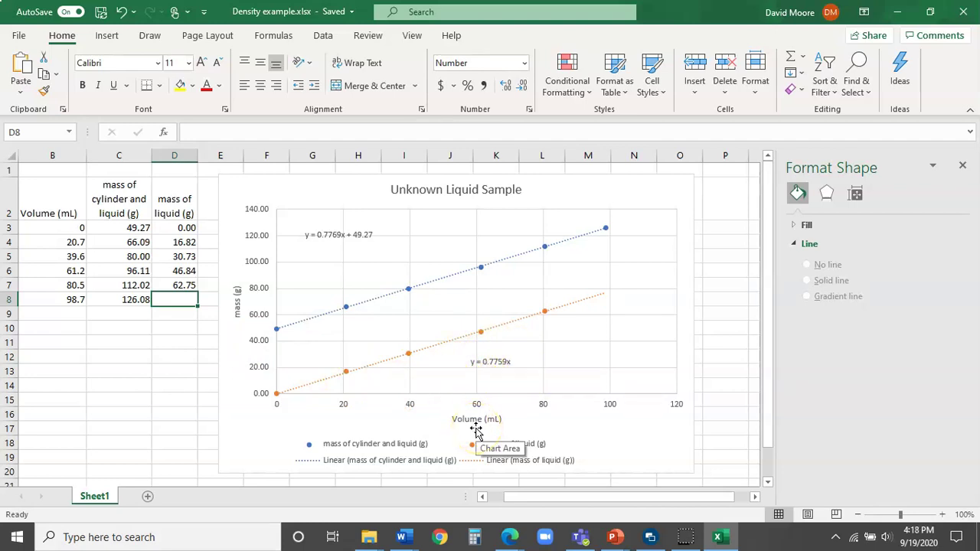
key("ctrl+d")
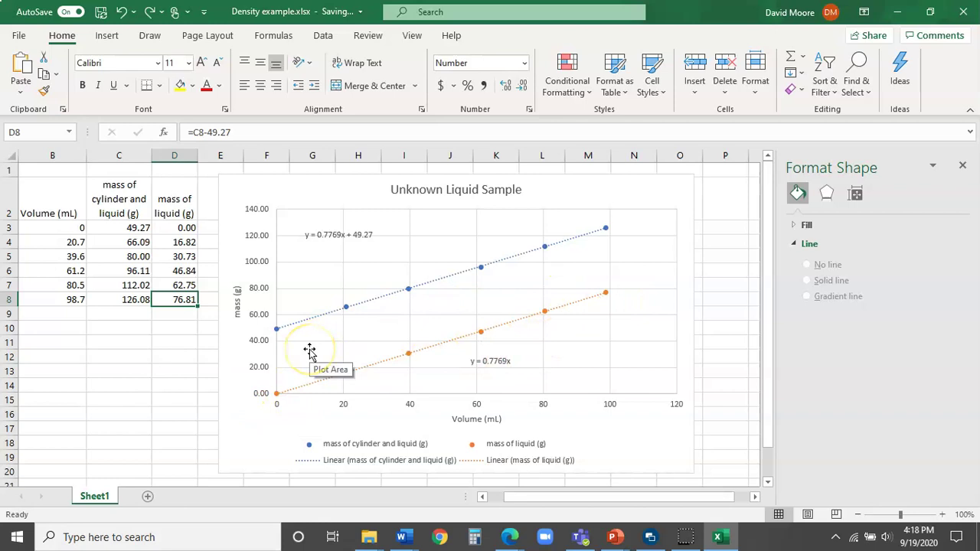
- Clear the mass of liquid values in D8 and D7 to test the trendline with fewer points, and restore both formulas
key("Delete")
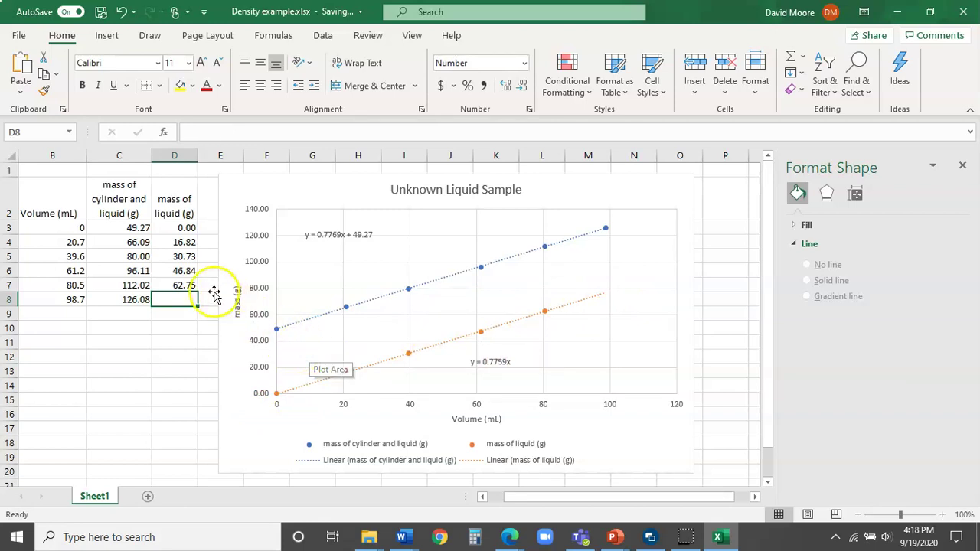
left_click(191, 284)
key("Delete")
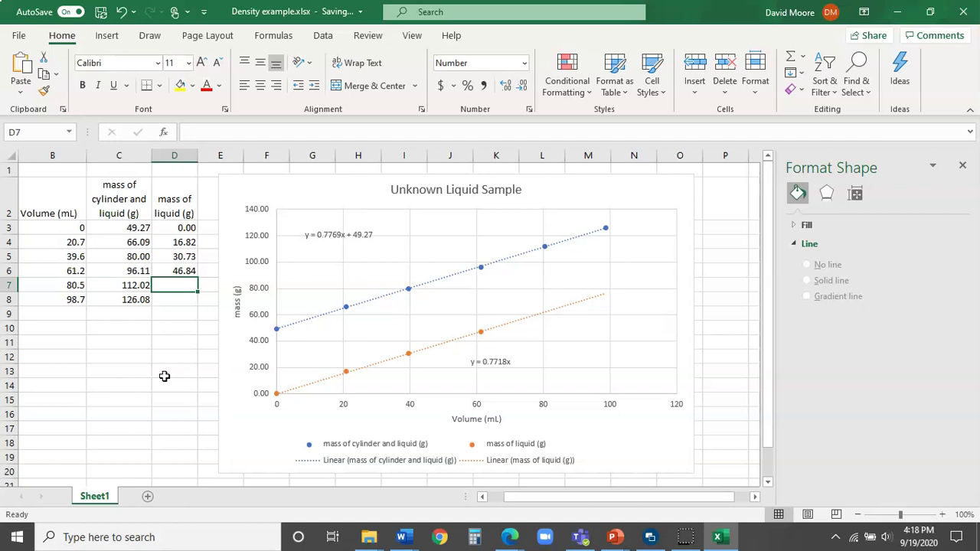
key("ctrl+d")
key("Down")
key("ctrl+d")
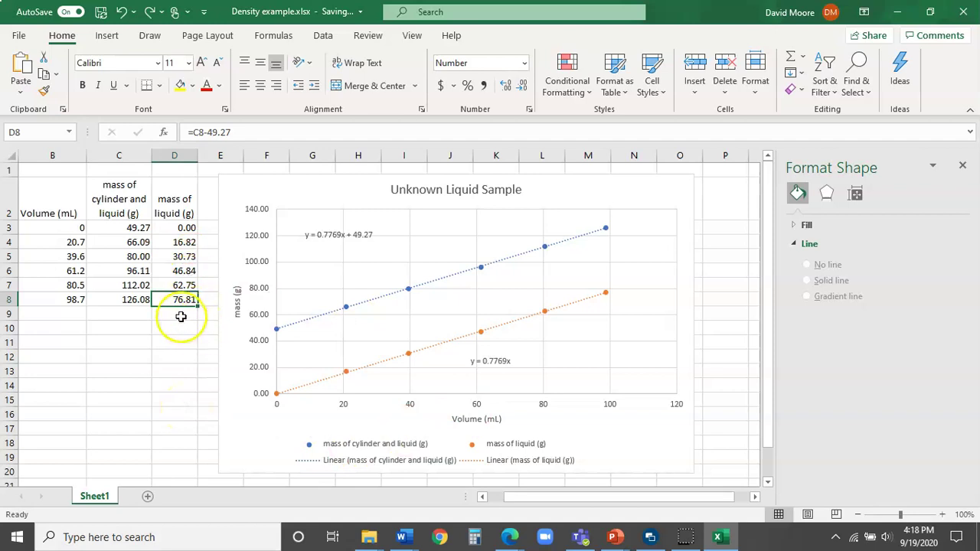
- Clear the middle mass of liquid value in D5 to test the trendline, and undo the deletion
left_click(188, 257)
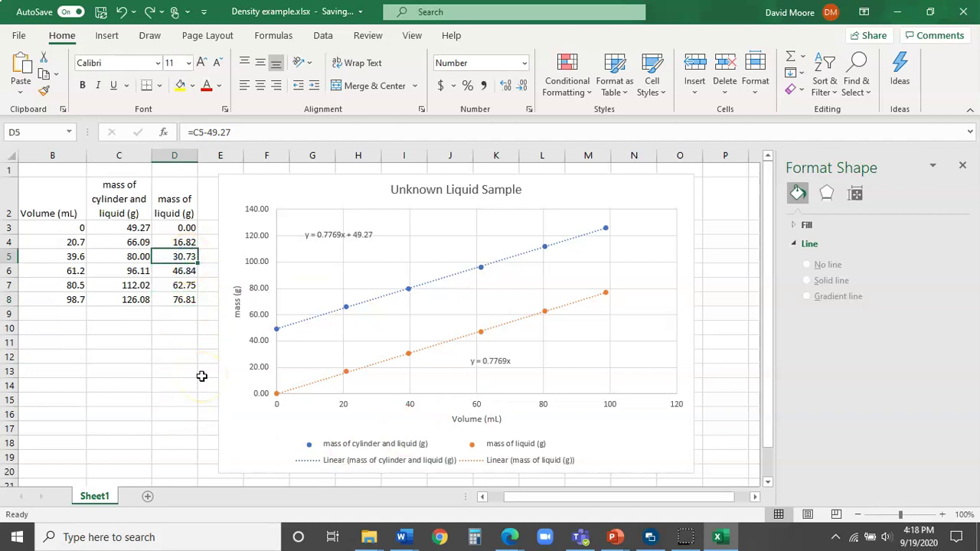
key("Delete")
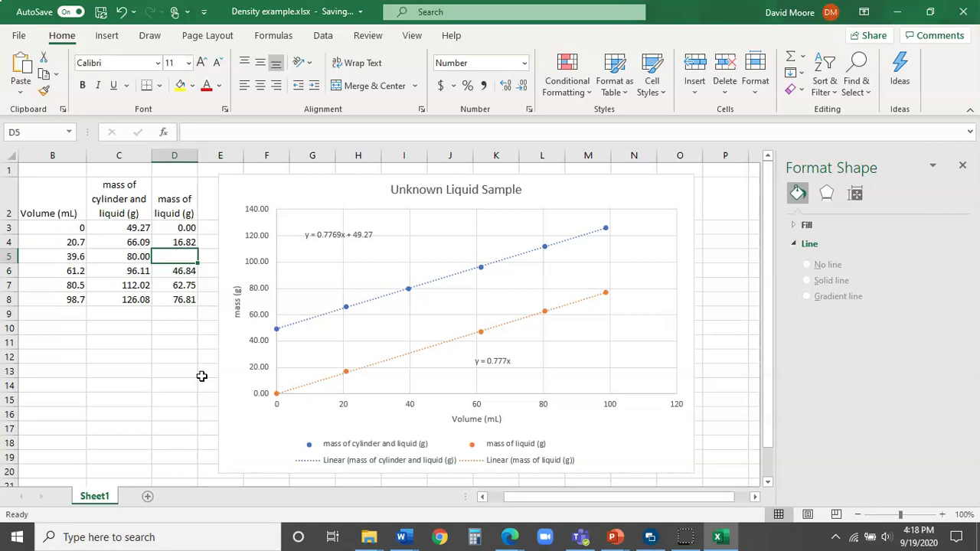
key("ctrl+z")
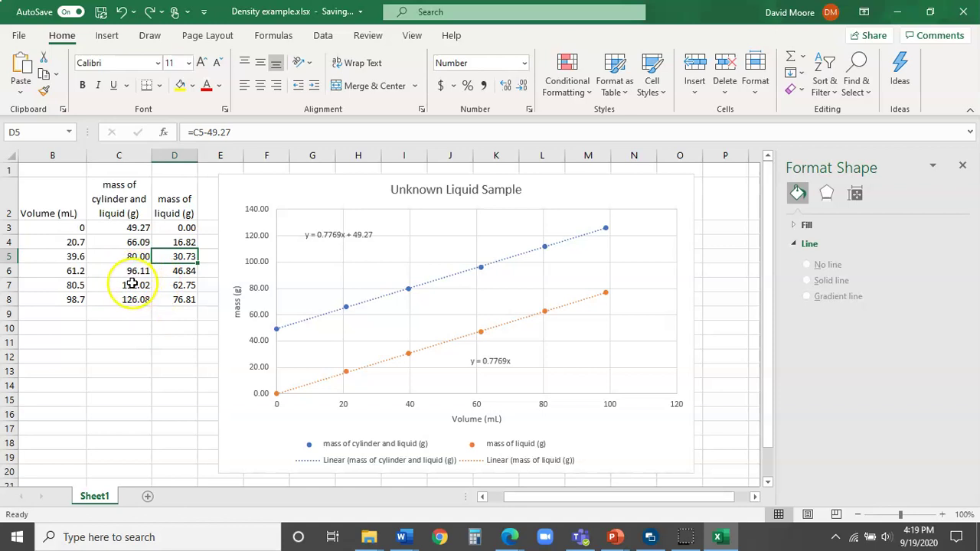
- Set the mass of cylinder and liquid in C6 to 98.11 to test the trendlines, and undo the change
left_click(127, 271)
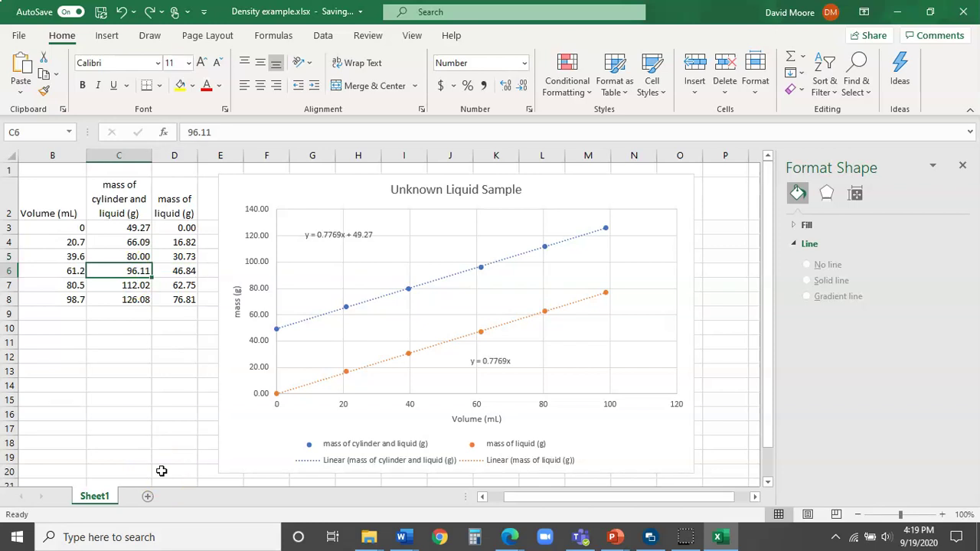
type("98")
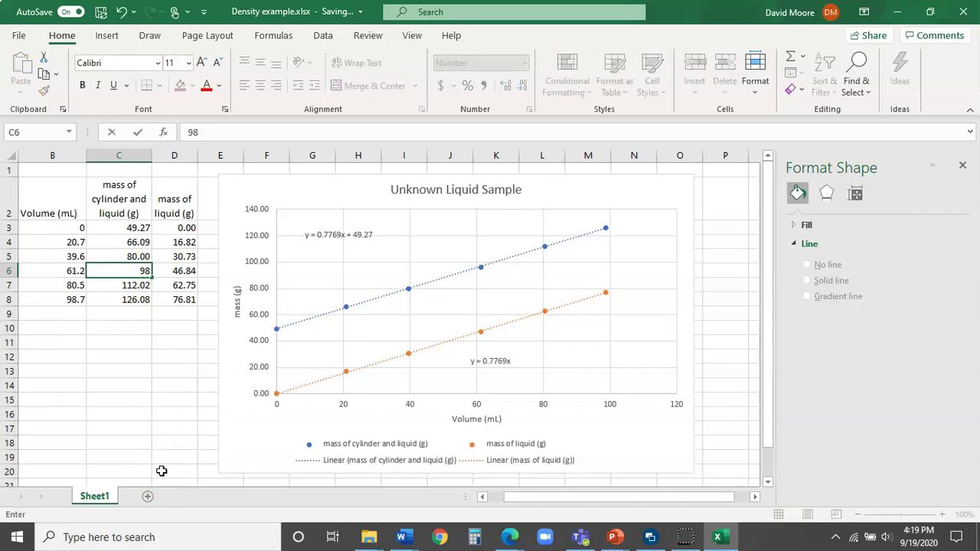
type(".11")
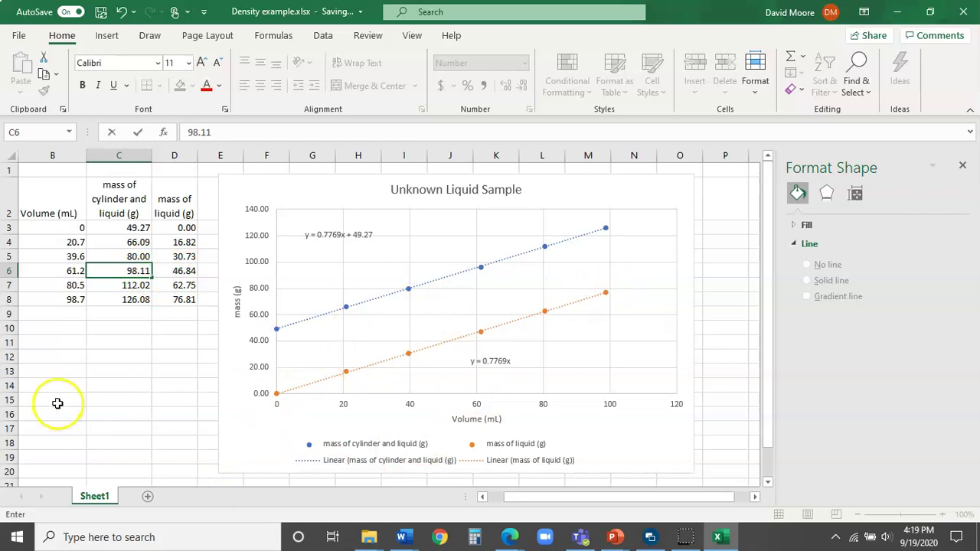
key("Return")
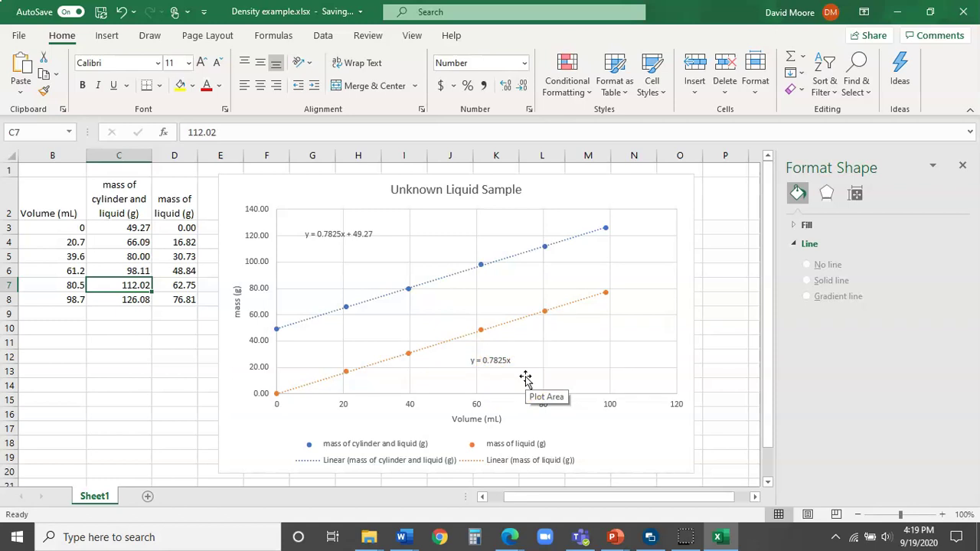
key("ctrl+z")
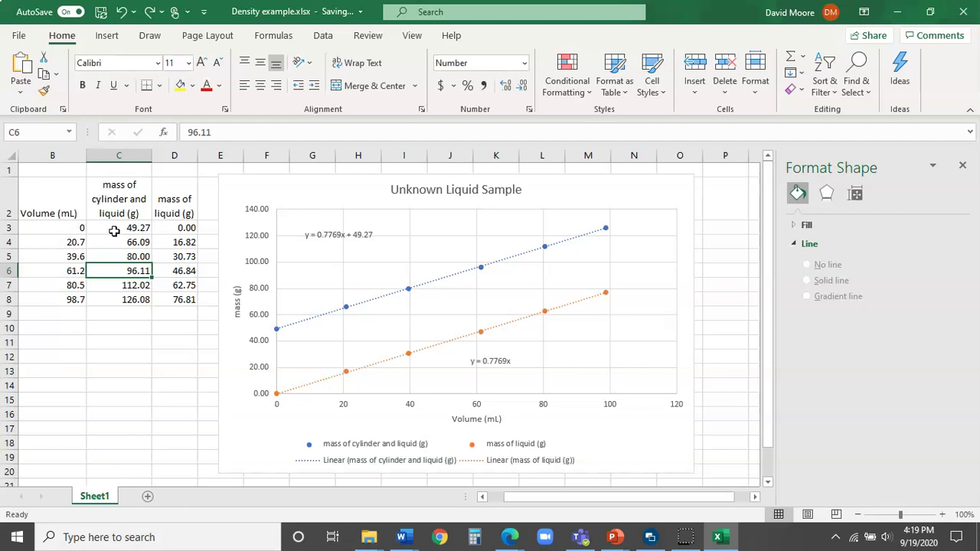
- Set the empty cylinder mass in C3 to 46.27 to test its effect on the fit
left_click(114, 229)
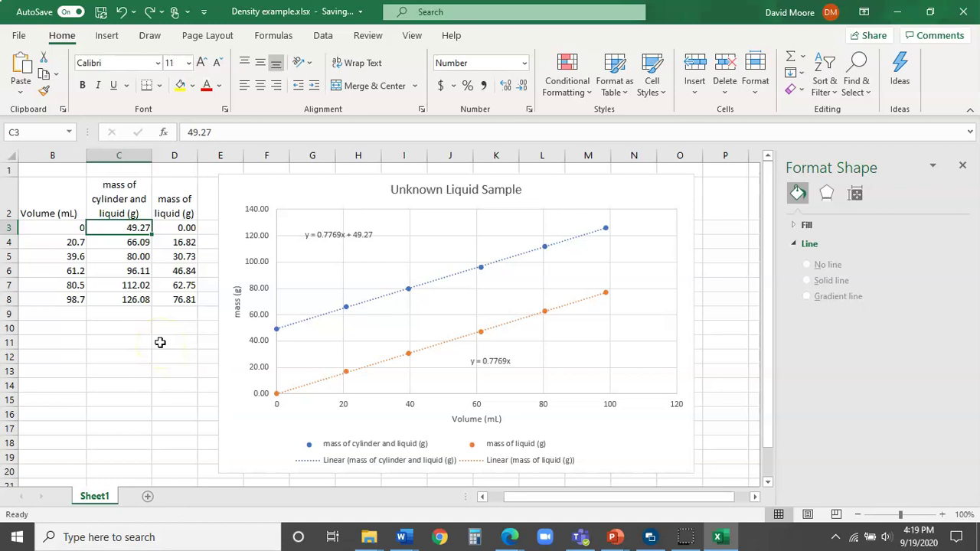
type("46")
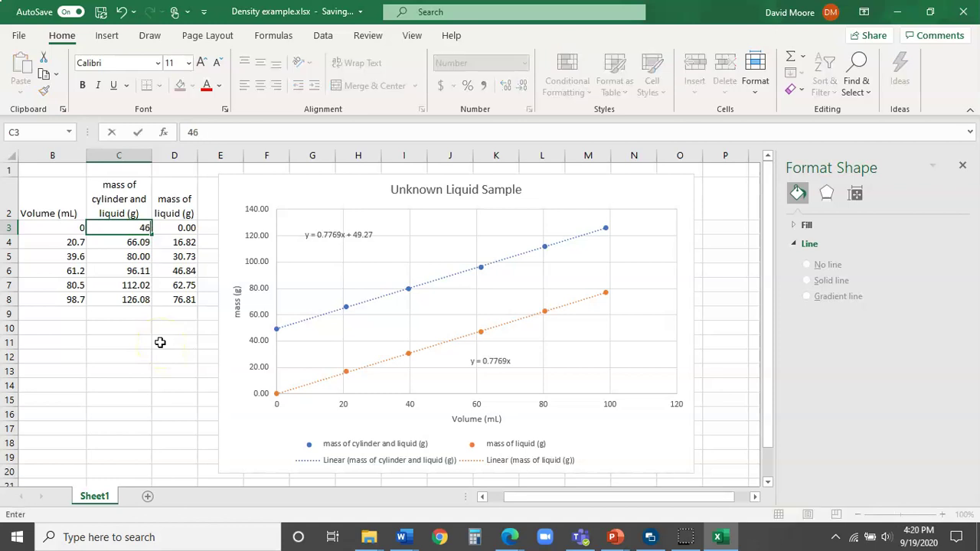
type(".27")
key("ctrl+Return")
- Examine the mass of liquid formulas in D3 to D8, and undo the change to C3
key("Right")
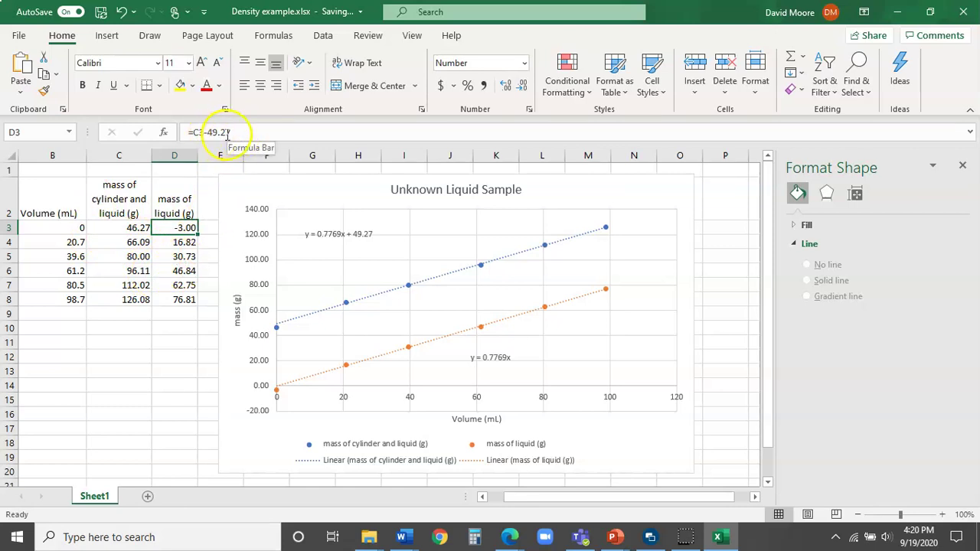
left_click(179, 255)
key("Down")
key("Down")
key("Down")
key("Up")
key("Up")
key("Up")
key("Up")
key("Up")
key("Up")
key("Down")
key("Down")
key("Down")
key("Down")
key("Down")
key("Down")
key("Up")
key("Up")
key("Up")
key("Up")
key("Up")
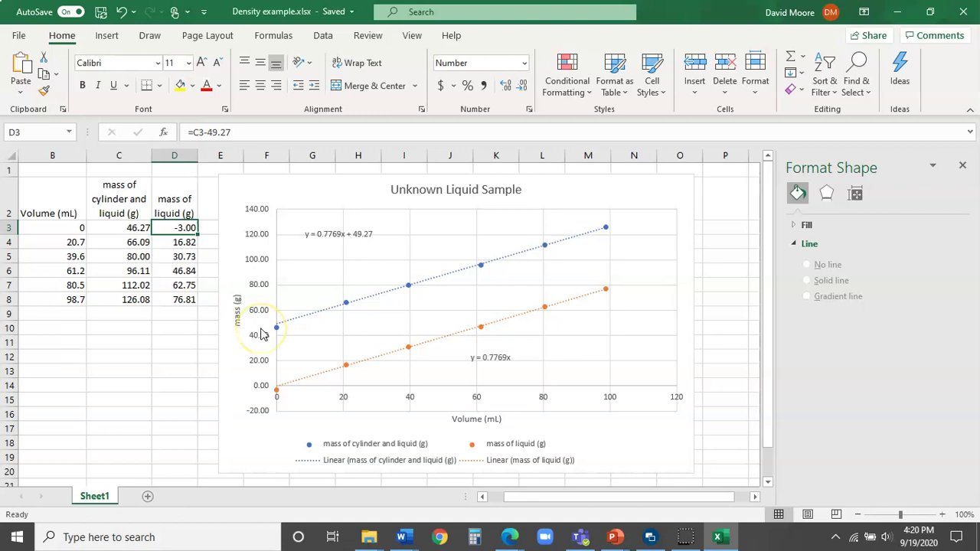
key("ctrl+z")
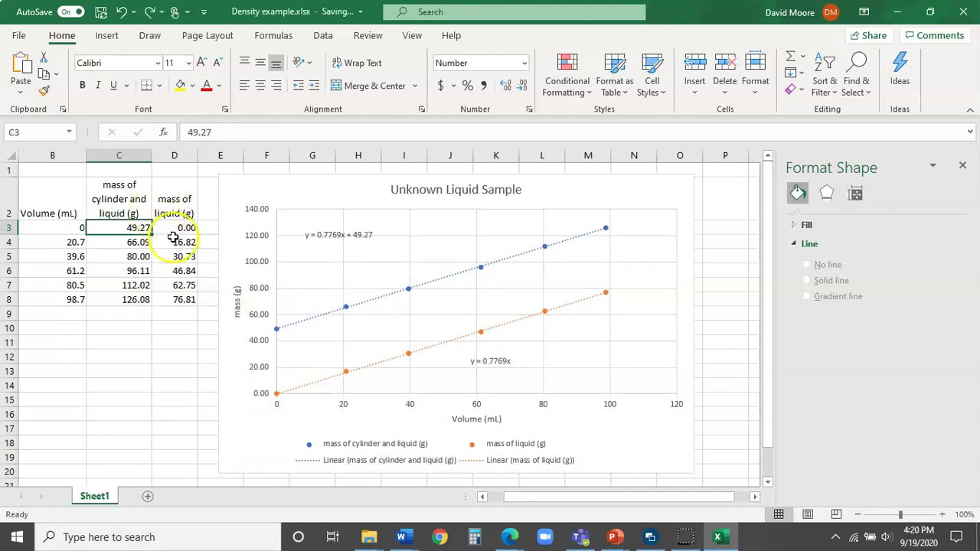
- Clear all the mass of liquid formulas in D3:D8
left_click(187, 242)
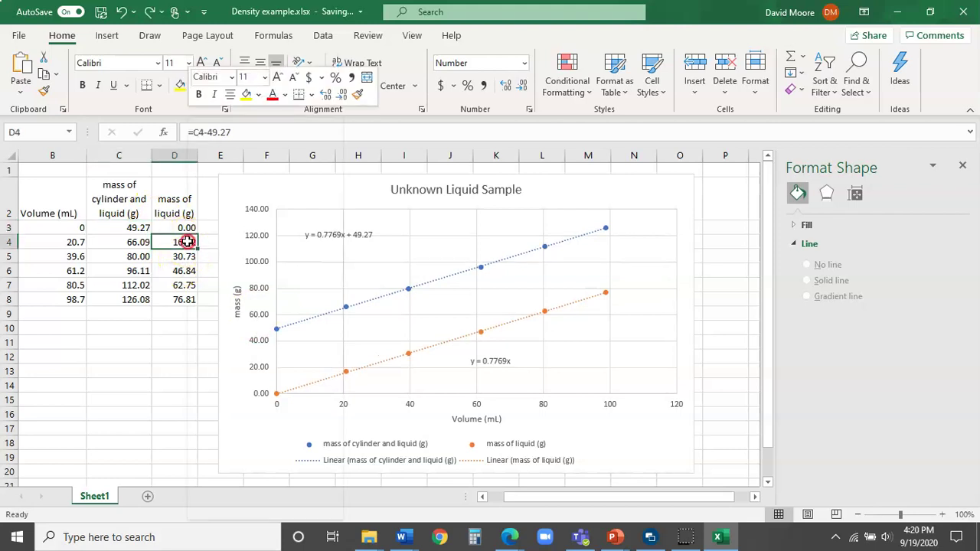
right_click(187, 242)
left_click(177, 300)
left_click(182, 227)
left_click(178, 299, "shift")
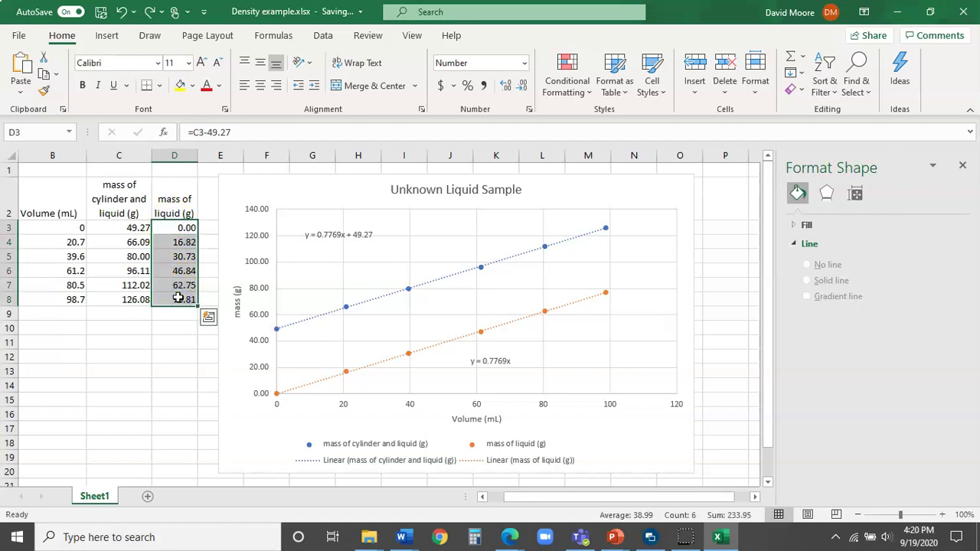
key("Delete")
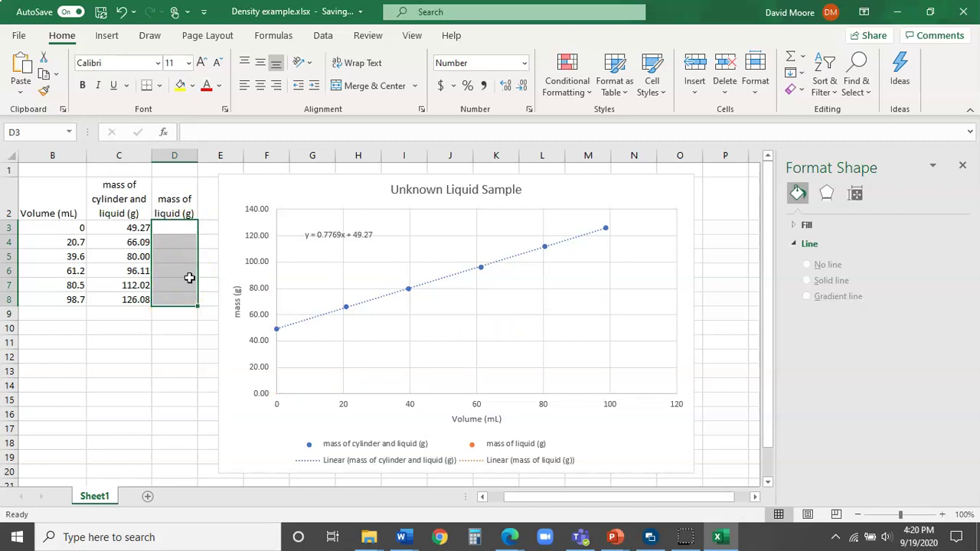
- Enter the formula =C3-C3 in D3 as the first mass of liquid value
left_click(180, 230)
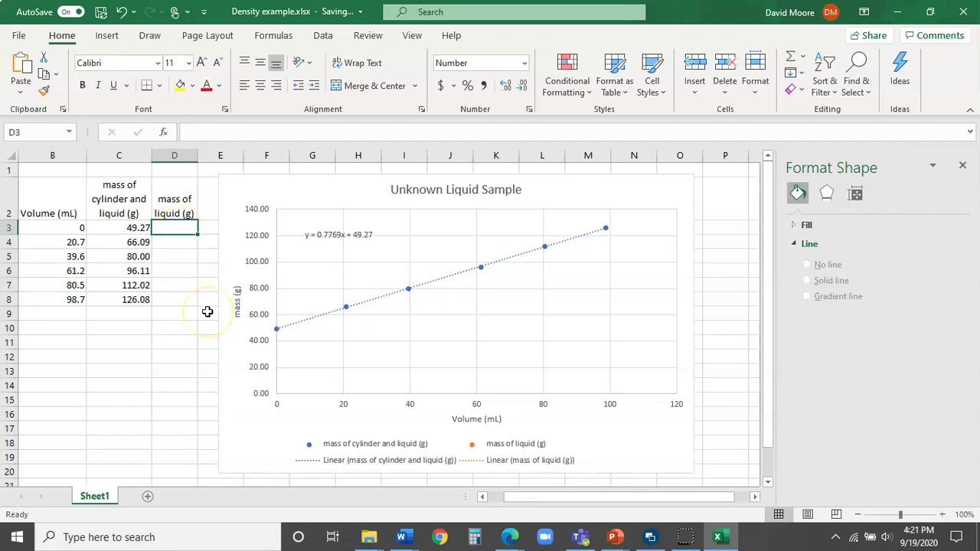
type("=c3")
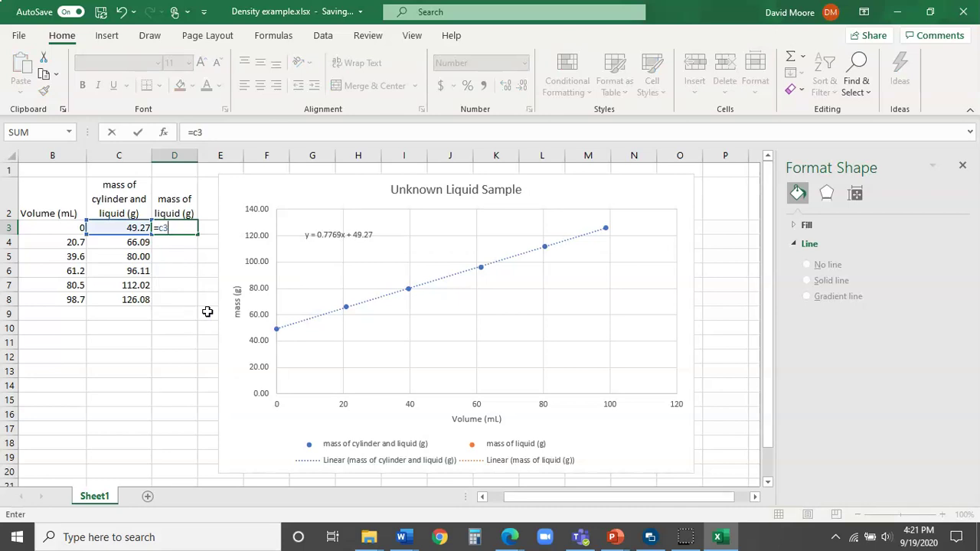
key("BackSpace")
key("BackSpace")
left_click(137, 228)
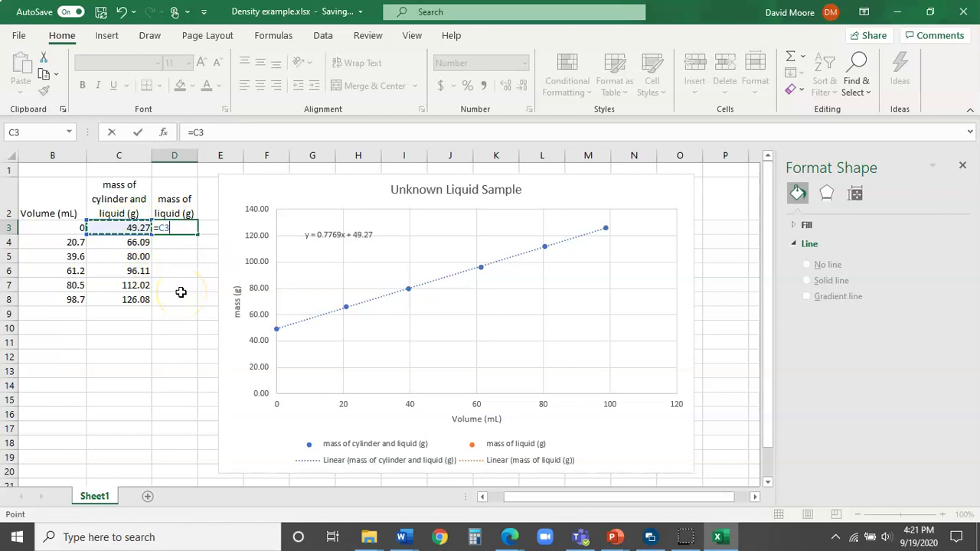
type("-")
type("C3")
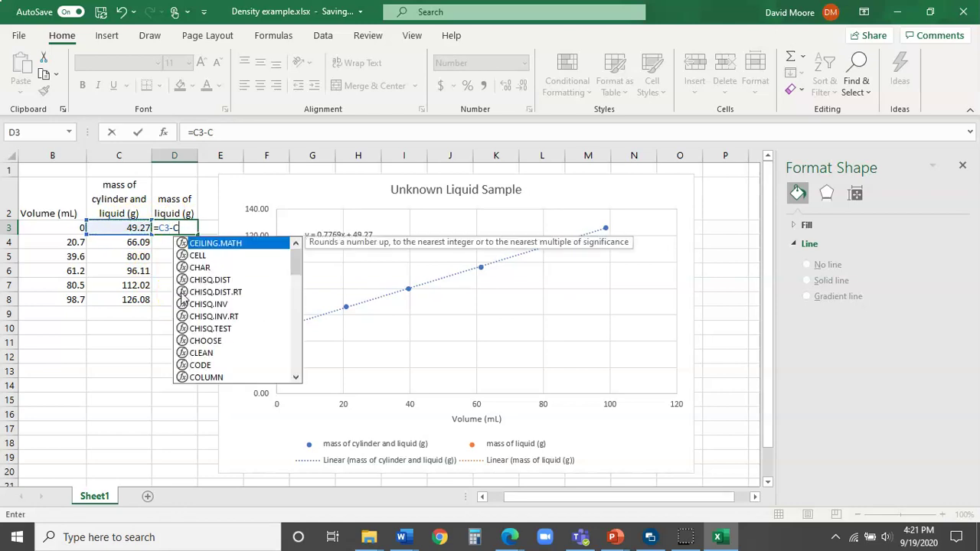
key("Return")
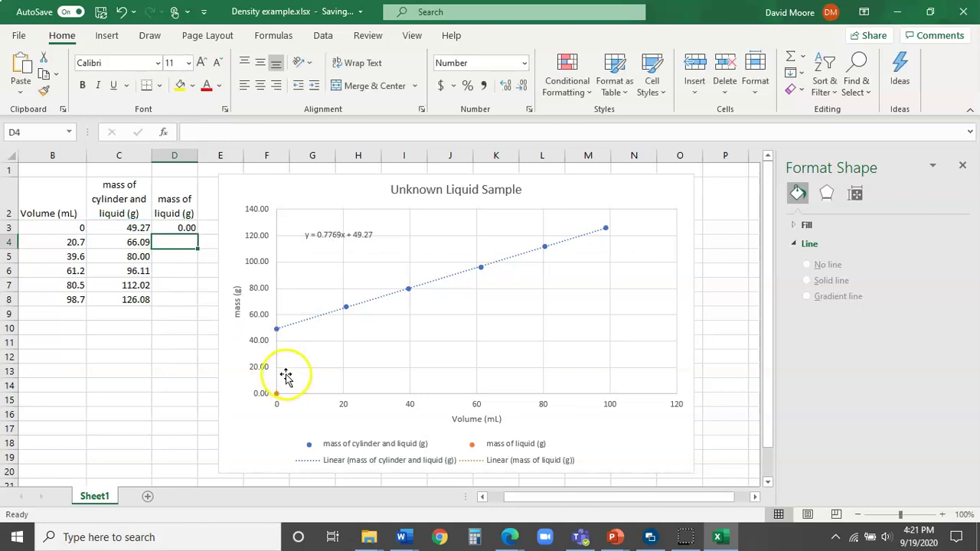
- Fill the D3 formula down through D8 in the mass of liquid column
left_click(184, 227)
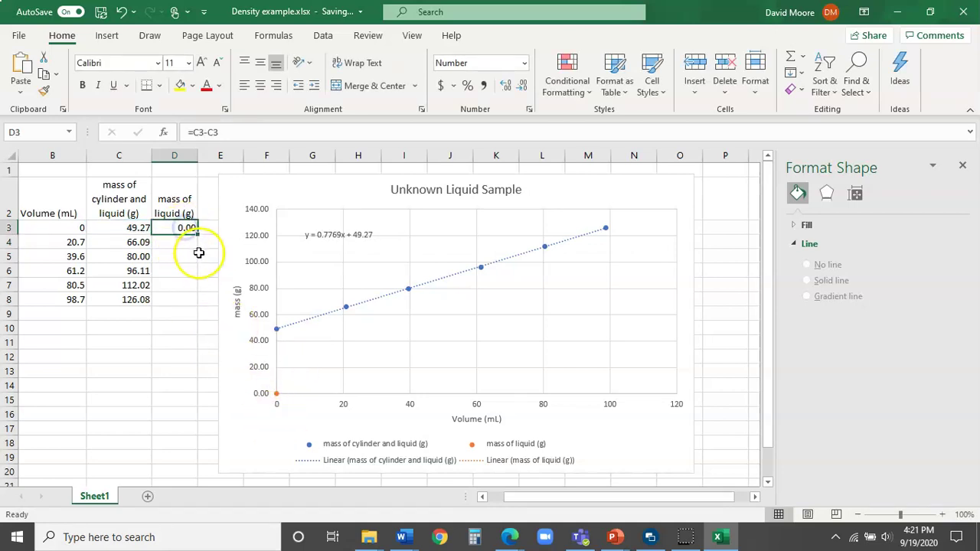
left_click_drag(197, 235, 195, 304)
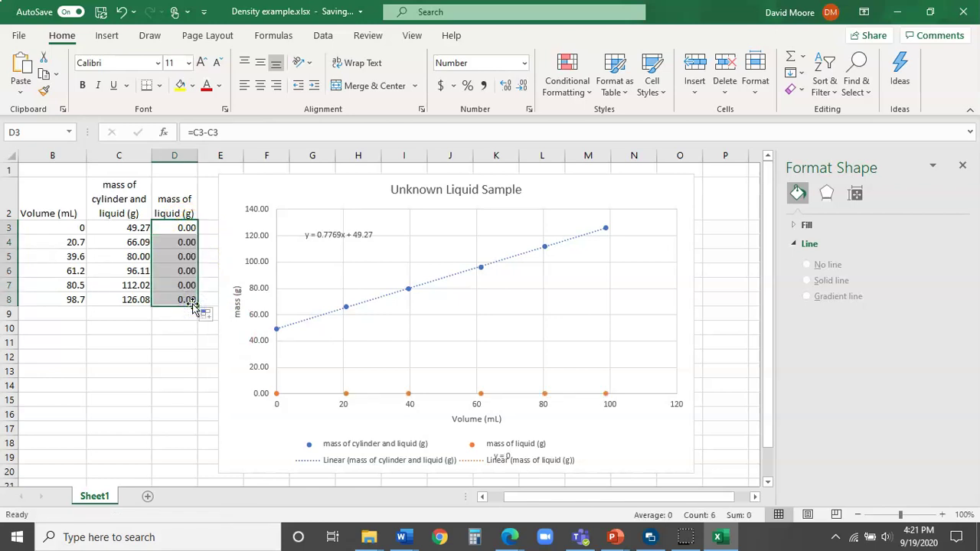
left_click(166, 370)
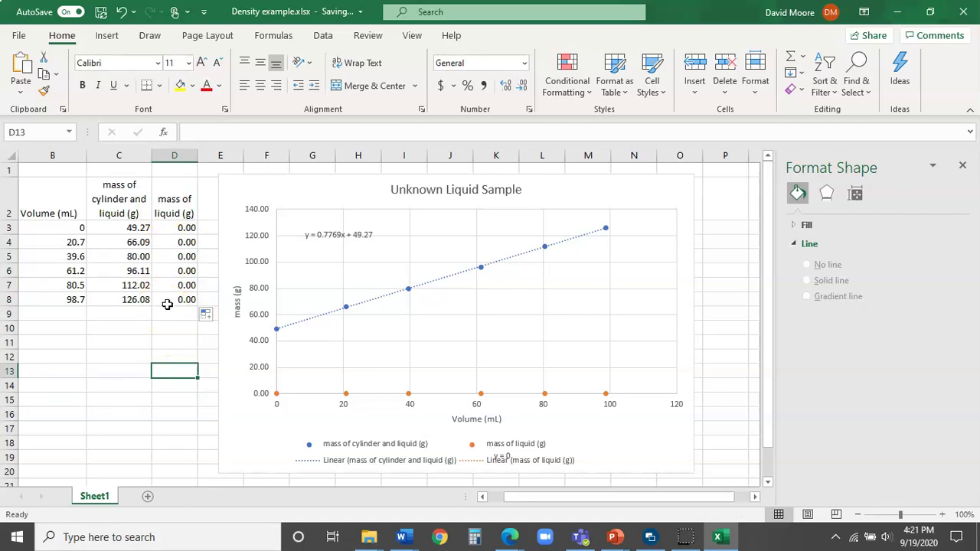
- Examine the filled formulas in D3 to D8 and compare their references with the empty cylinder mass in C3
left_click(175, 227)
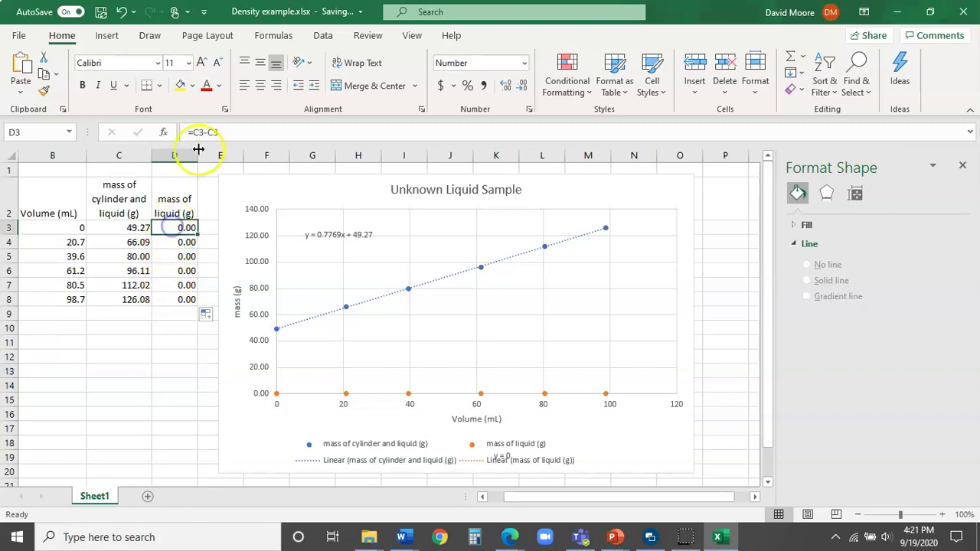
left_click(188, 242)
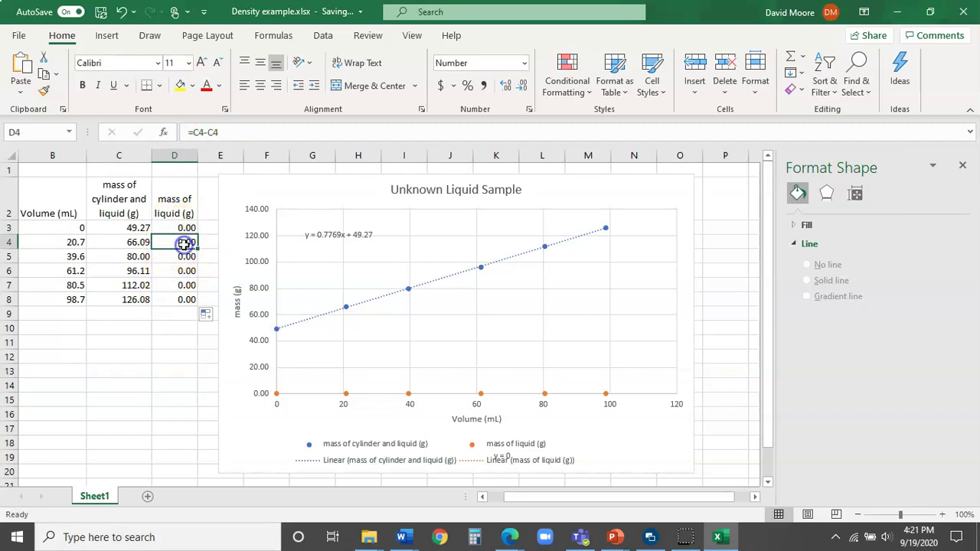
left_click(187, 257)
left_click(181, 270)
left_click(181, 285)
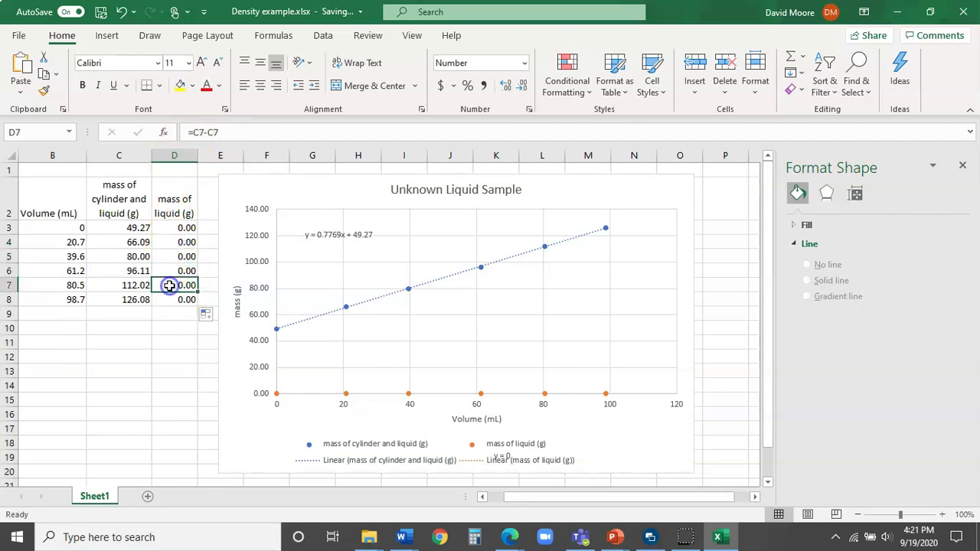
left_click(167, 303)
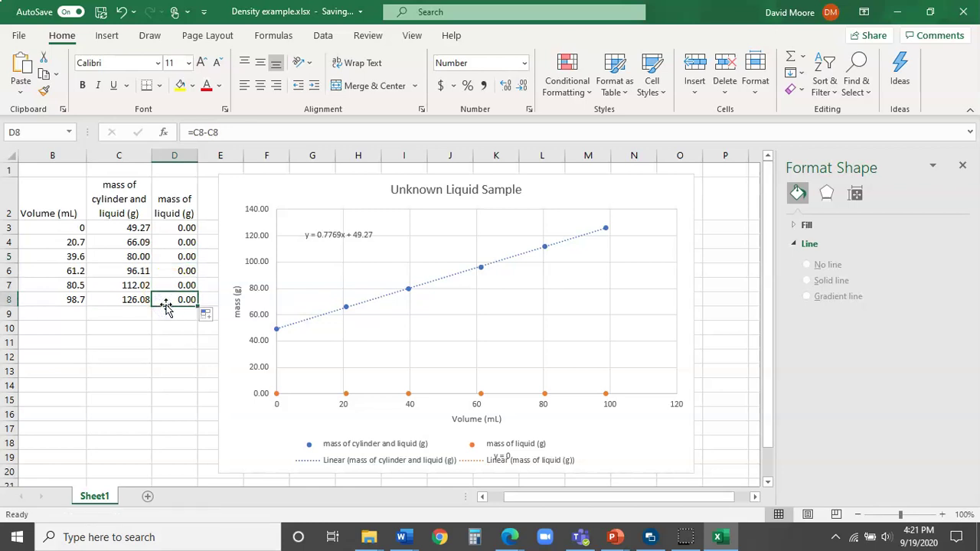
left_click(165, 227)
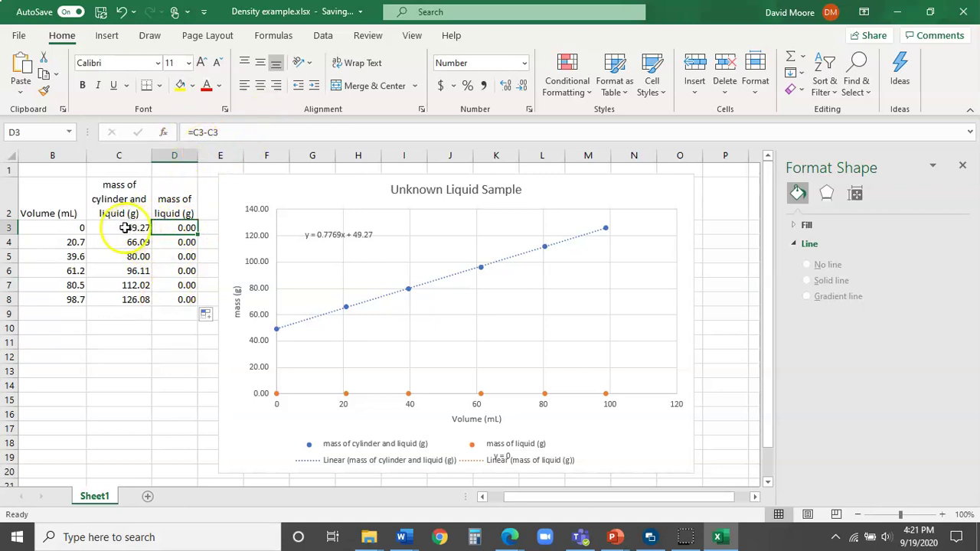
left_click(125, 228)
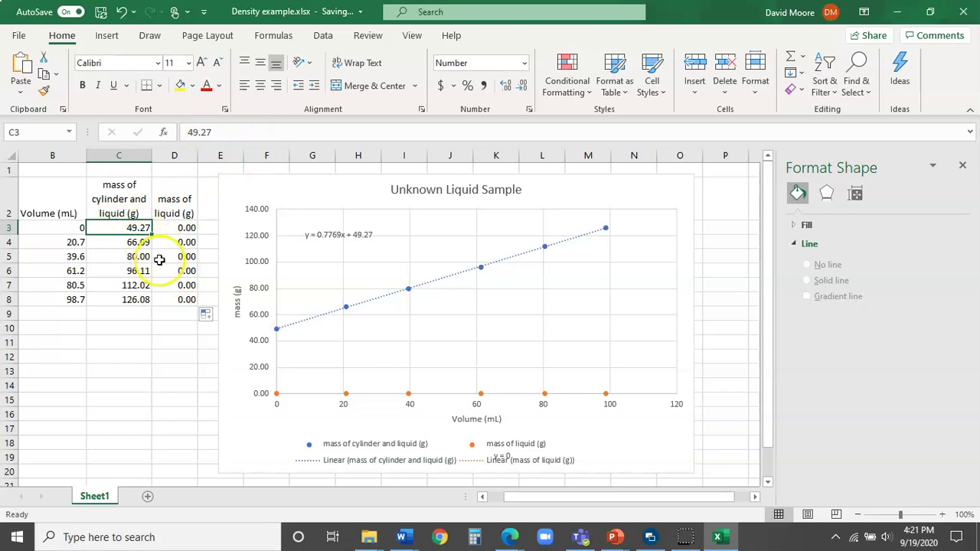
left_click(190, 229)
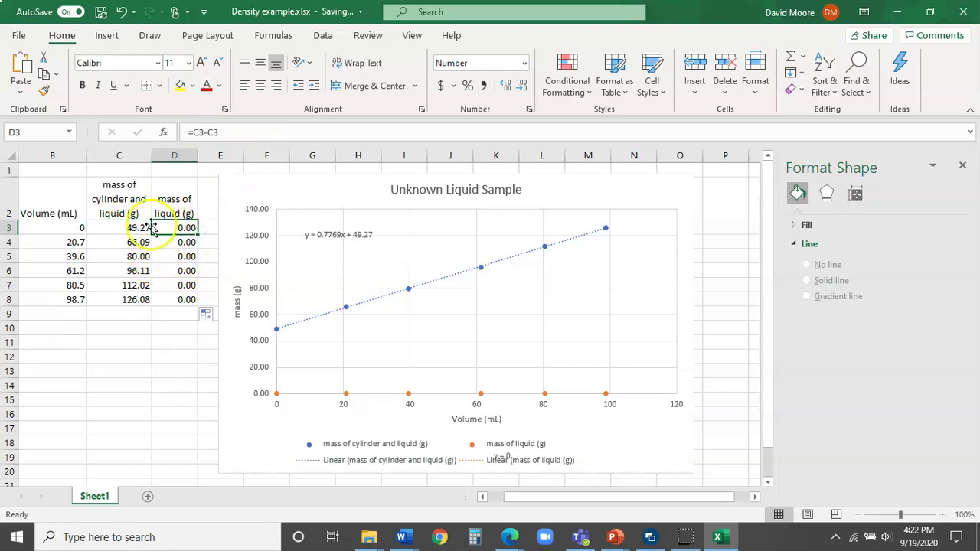
left_click(214, 132)
left_click(176, 285)
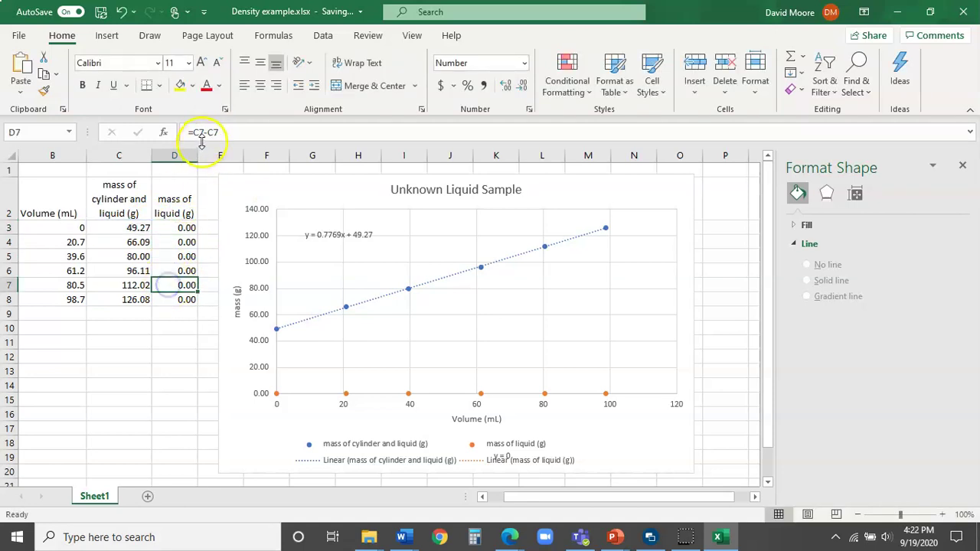
left_click(177, 228)
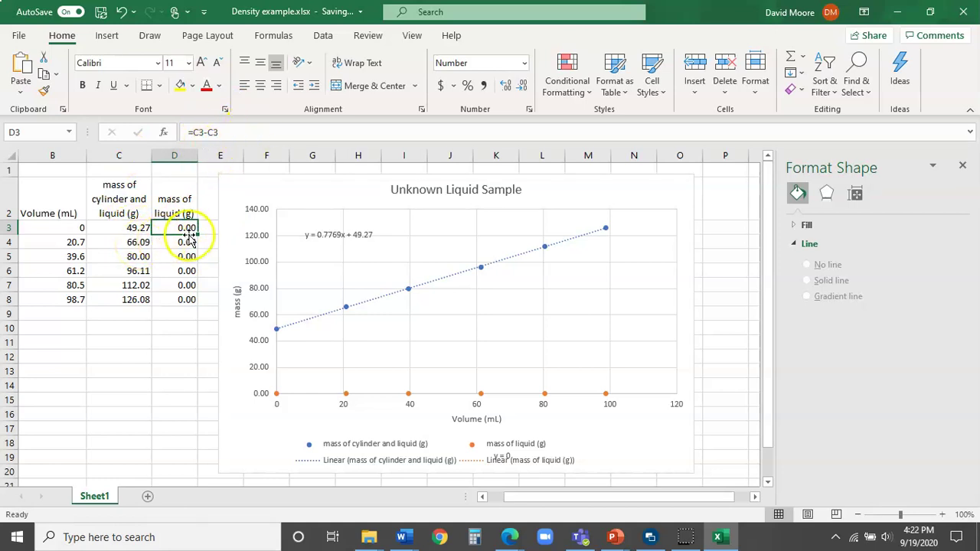
left_click(132, 229)
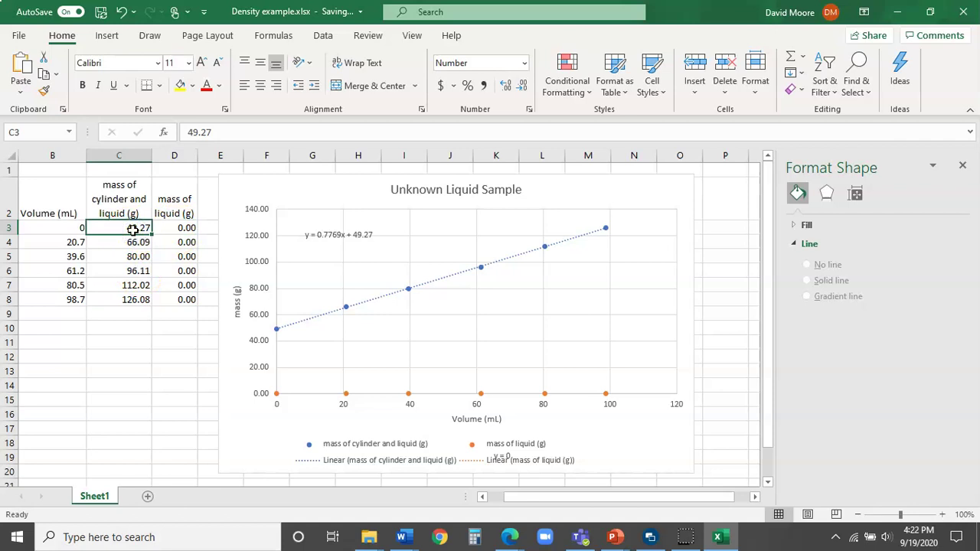
- Change the D3 formula to =C3-$C$3 so the empty cylinder mass is an absolute reference
left_click(180, 228)
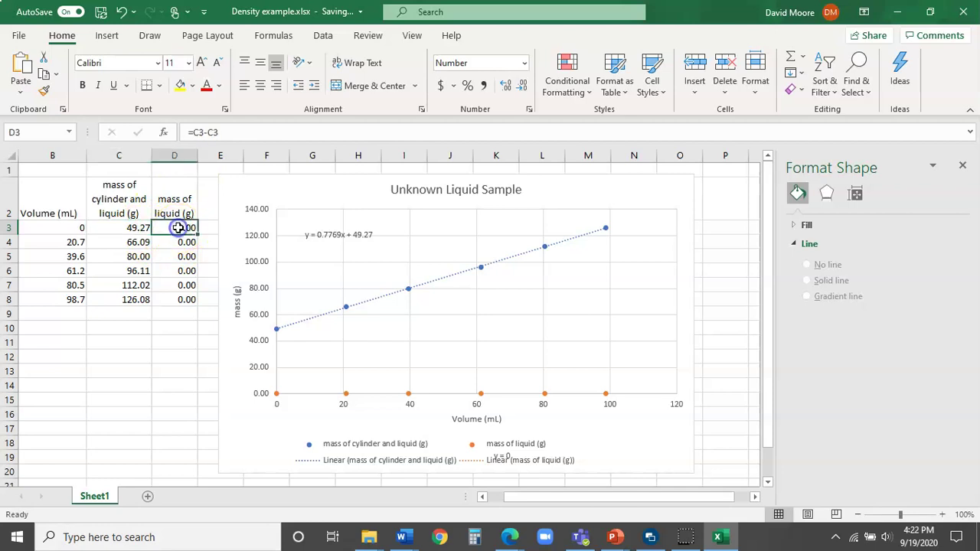
left_click(202, 132)
type("$C")
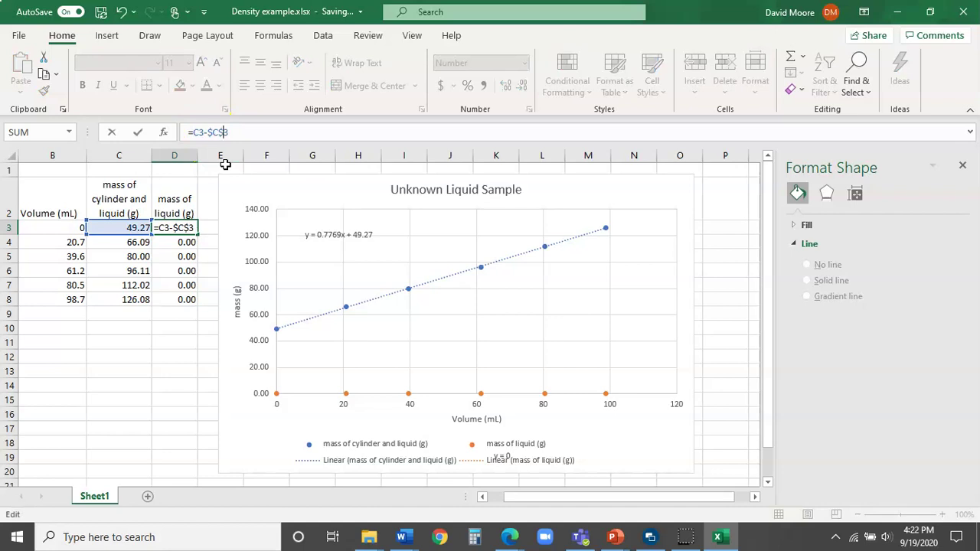
type("$")
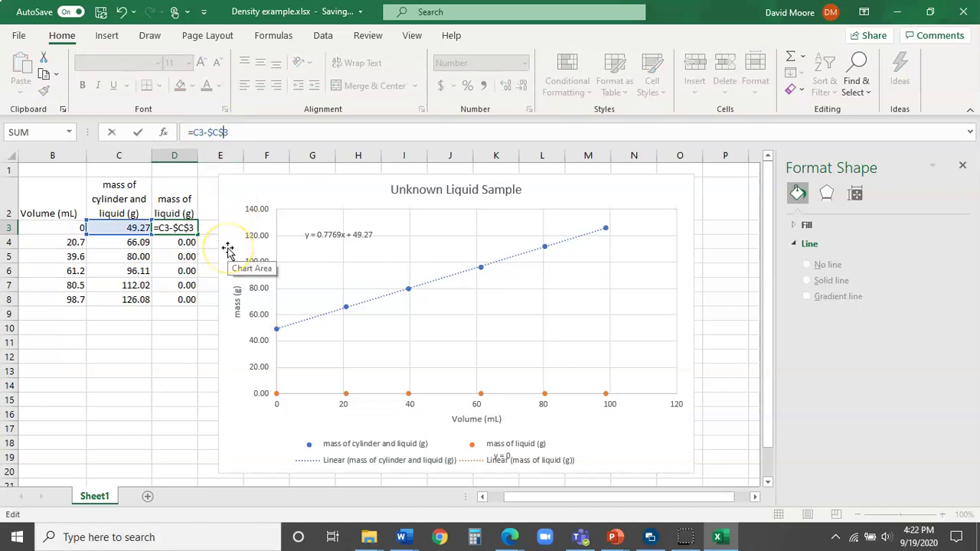
key("Return")
left_click(184, 228)
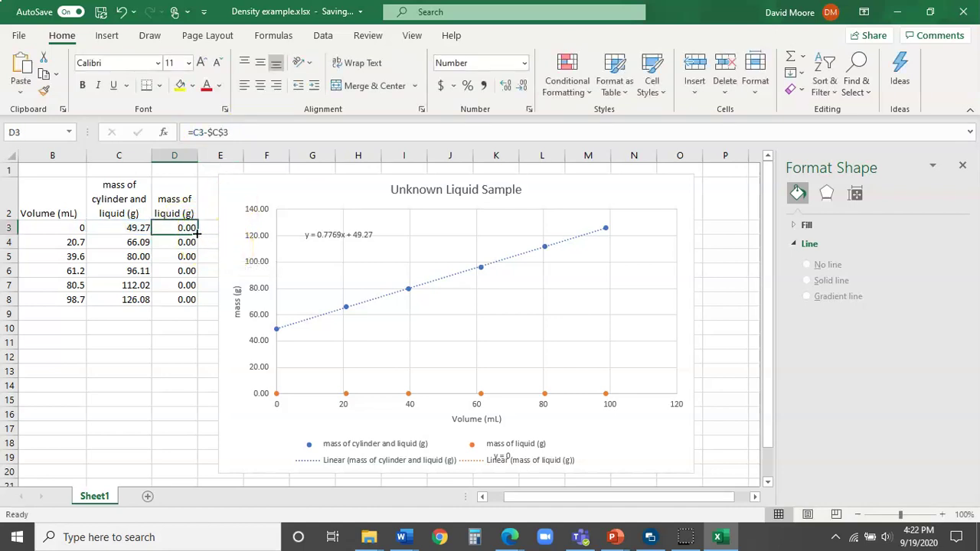
- Fill the D3 formula =C3-$C$3 down through D8 and check the references in the filled cells
left_click_drag(196, 233, 192, 306)
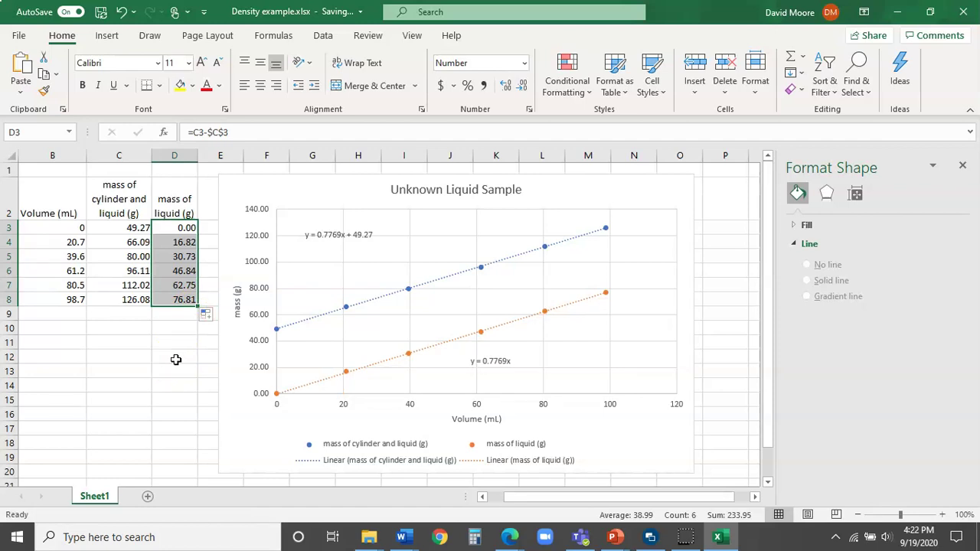
left_click(184, 227)
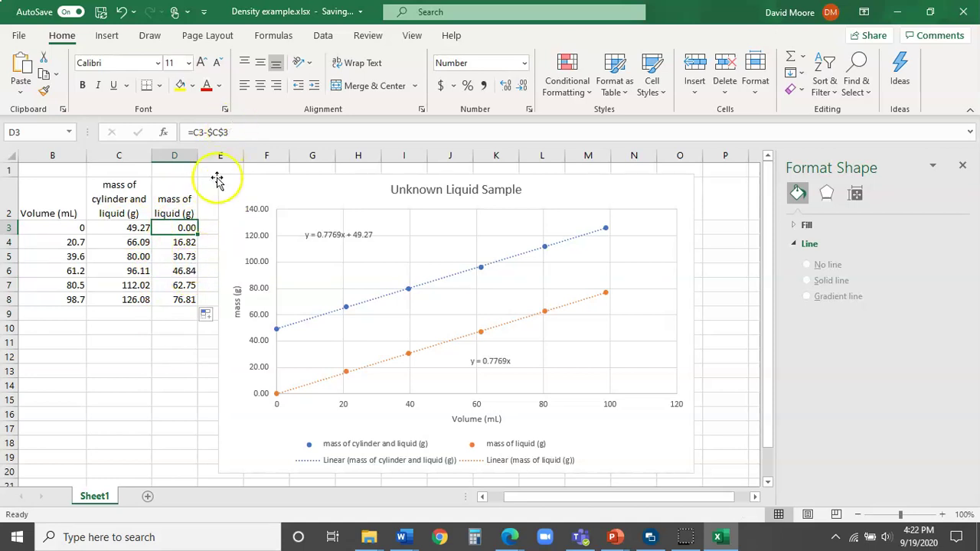
left_click(186, 242)
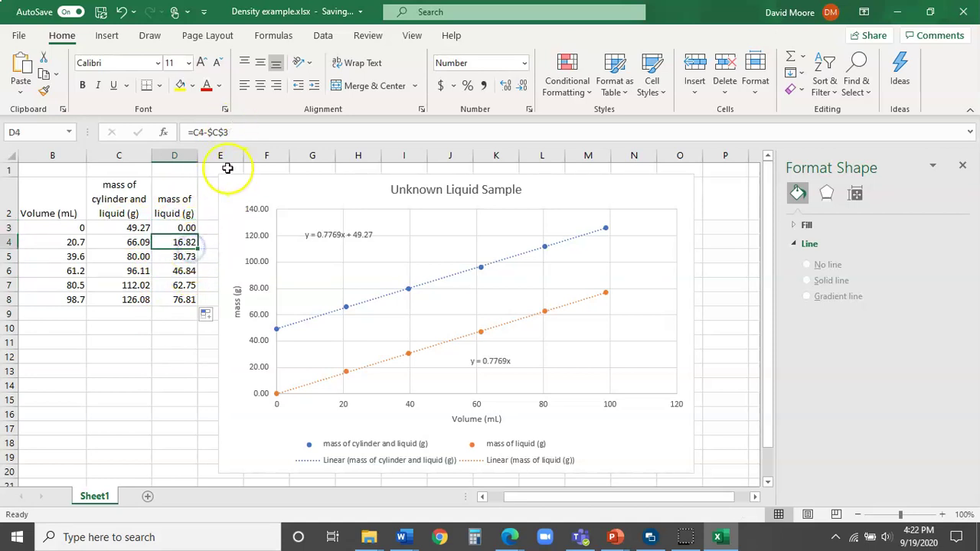
left_click(185, 257)
left_click(183, 272)
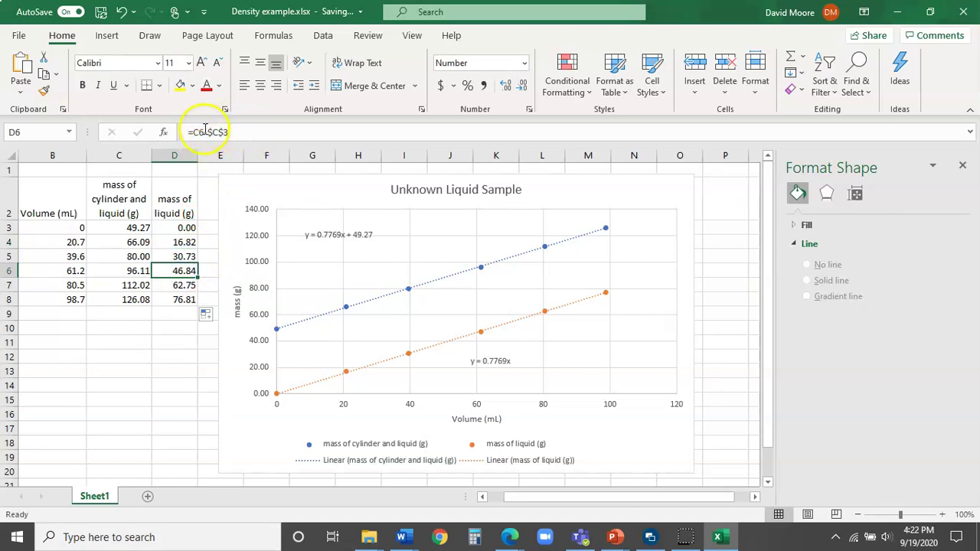
- Compare the absolute reference in the D3 formula with the empty cylinder mass in C3
left_click(187, 228)
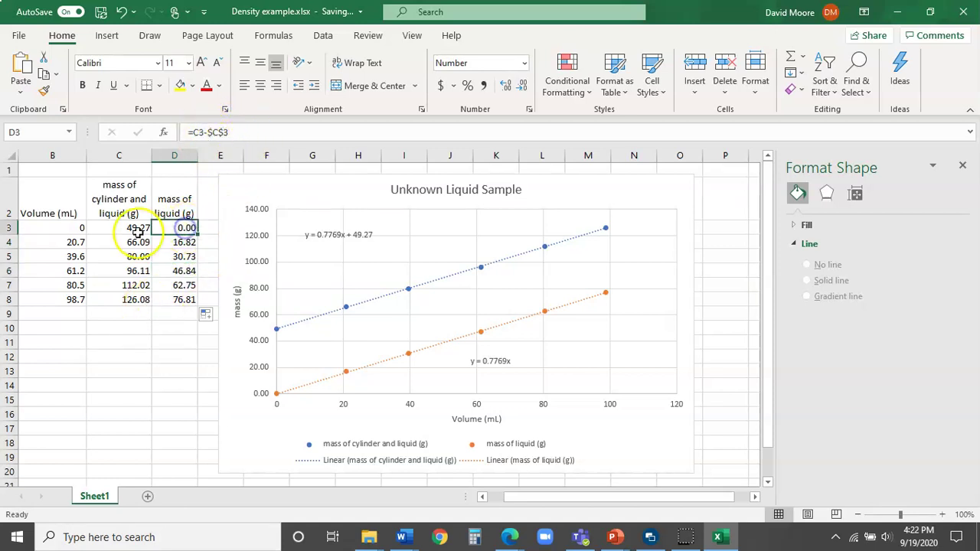
left_click(134, 228)
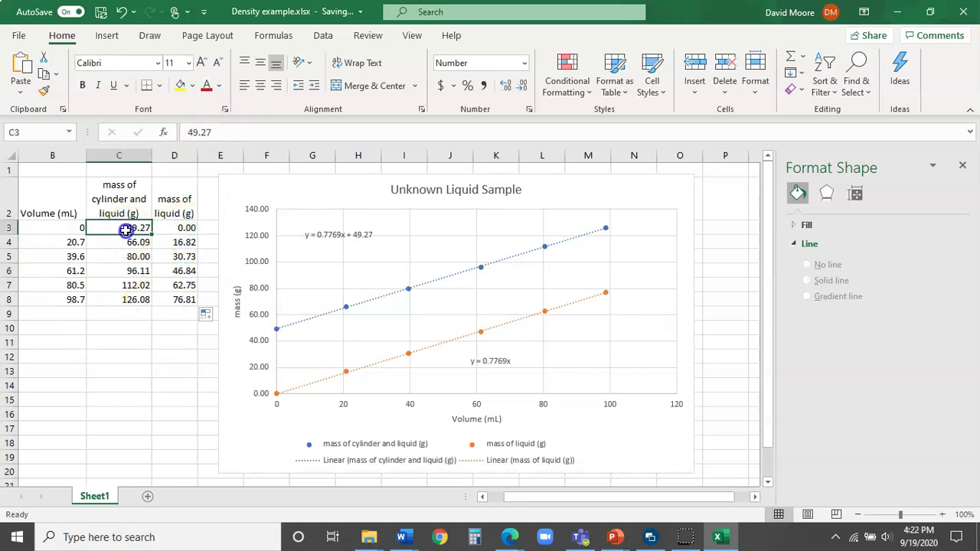
left_click(188, 227)
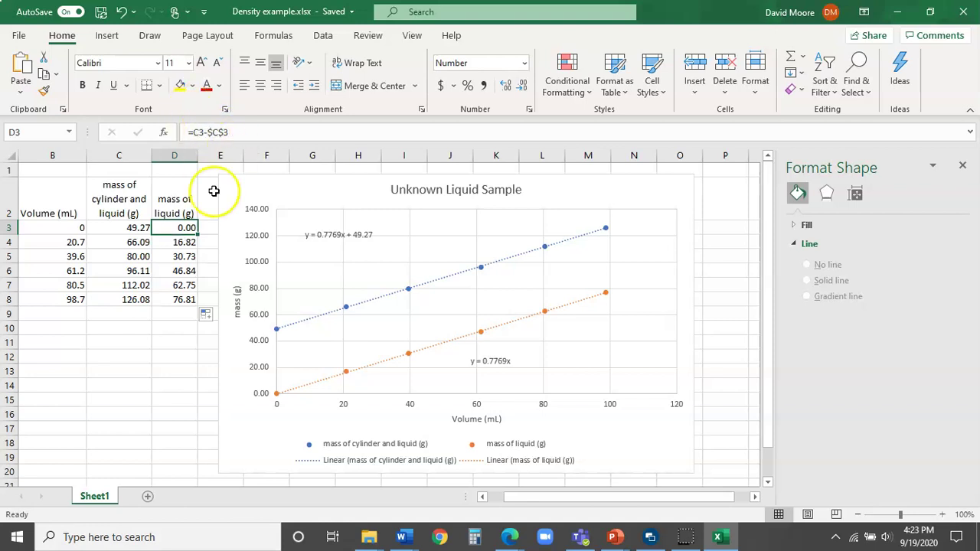
left_click(134, 226)
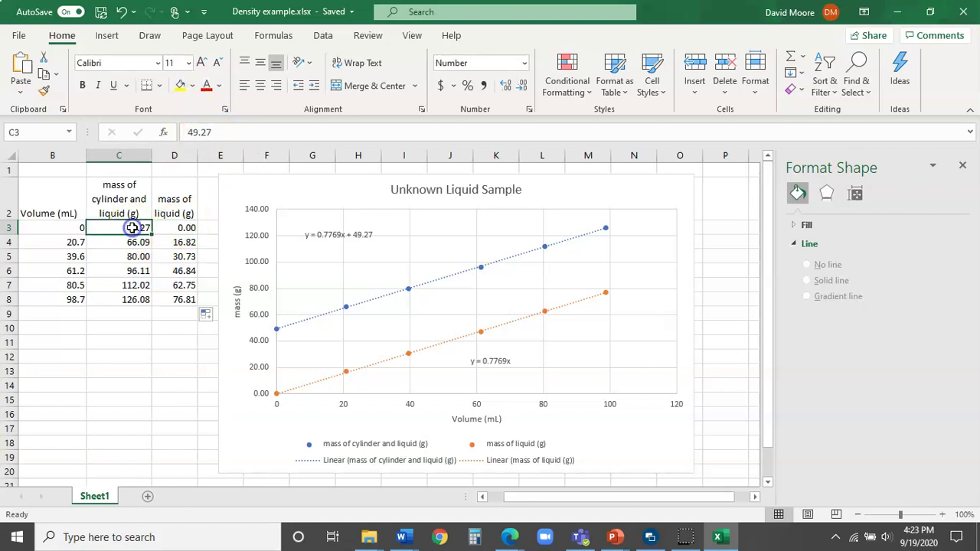
left_click(176, 228)
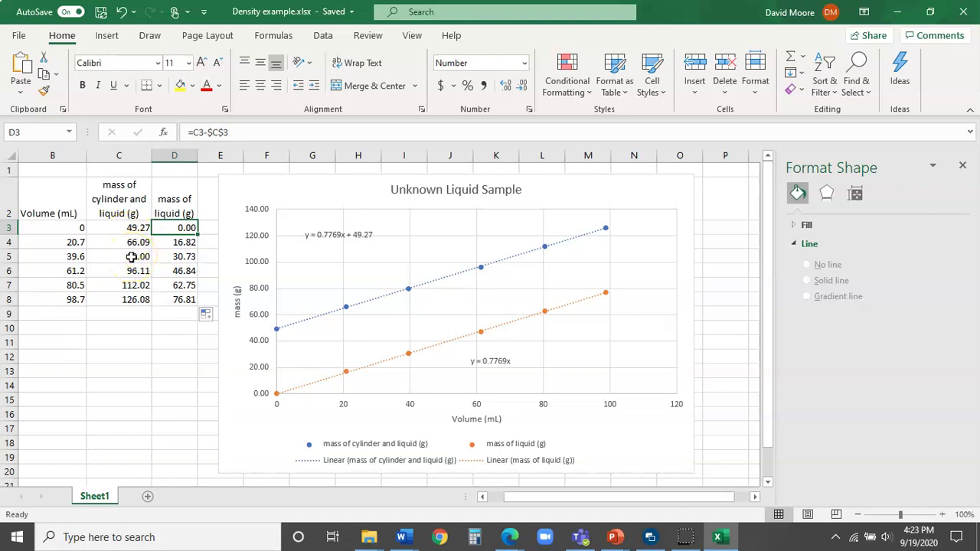
- Change the empty cylinder mass in C3 to 46.27
left_click(130, 228)
type("4")
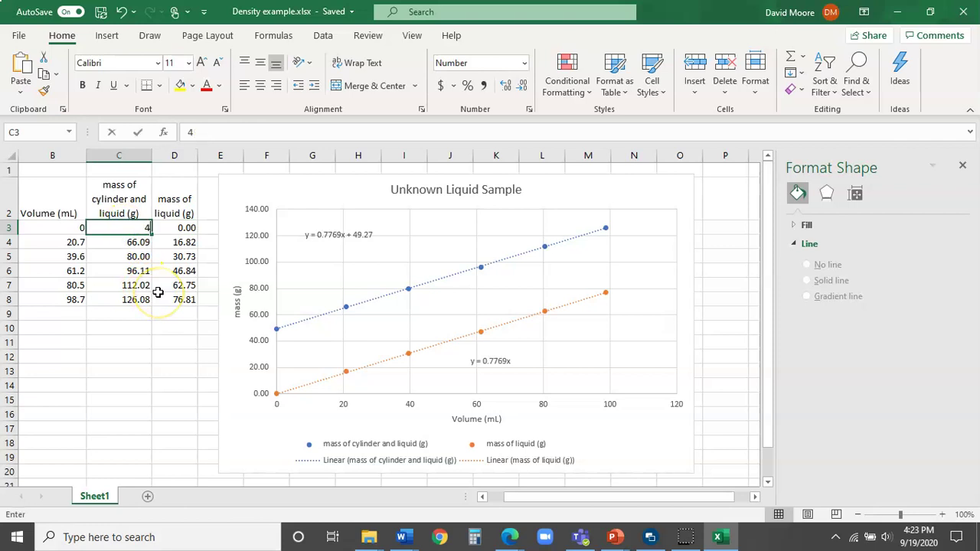
type("6")
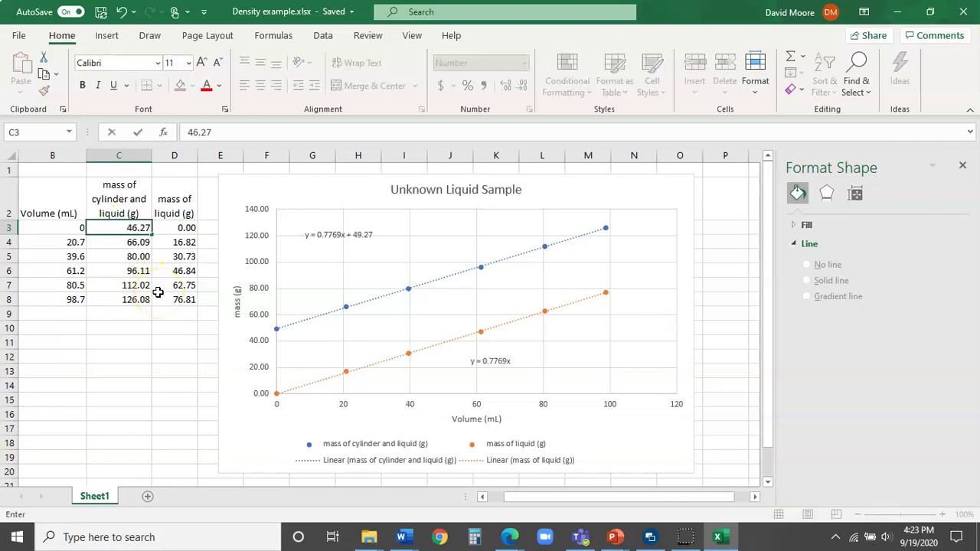
type(".27")
key("Return")
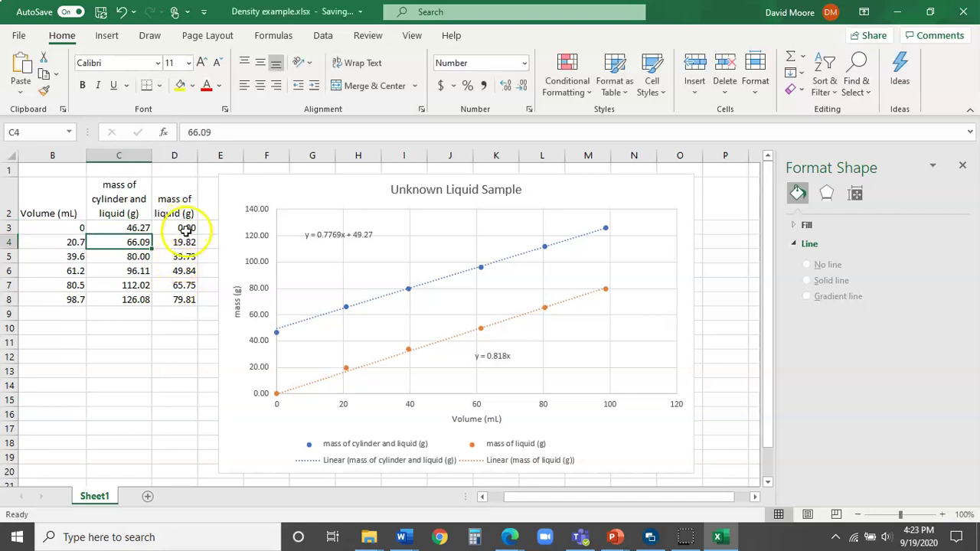
- Examine the mass of liquid formulas from D3 to D8 and how they depend on the empty cylinder mass in C3
left_click(186, 228)
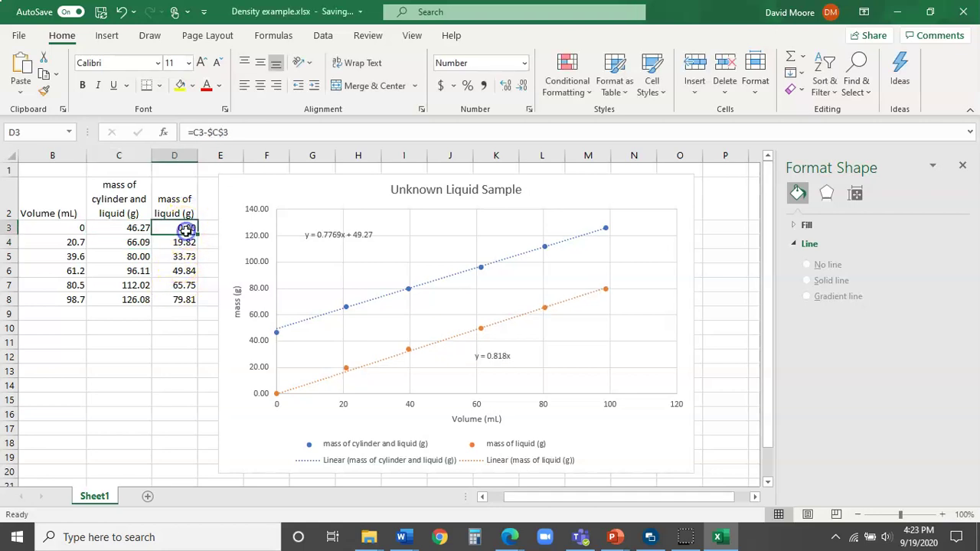
left_click(131, 228)
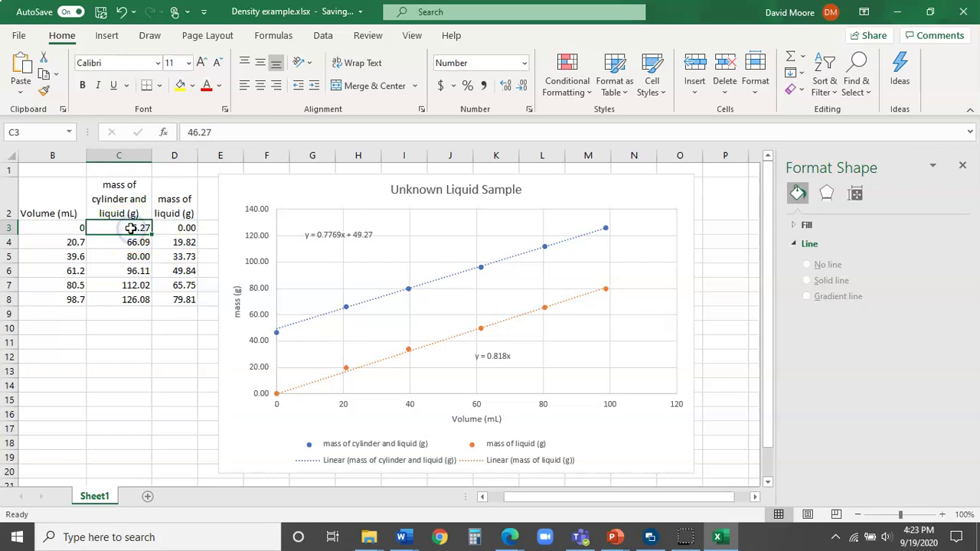
left_click(188, 242)
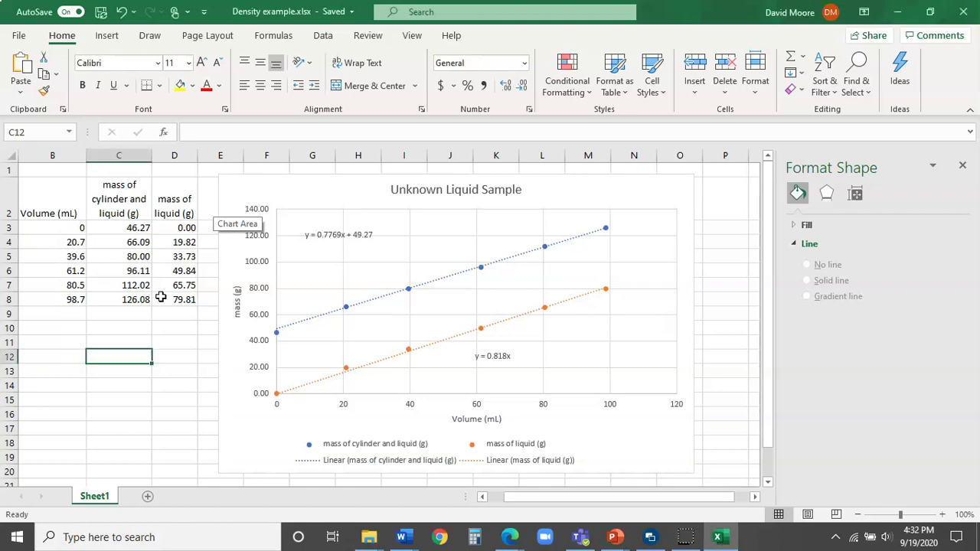
key("ctrl+z")
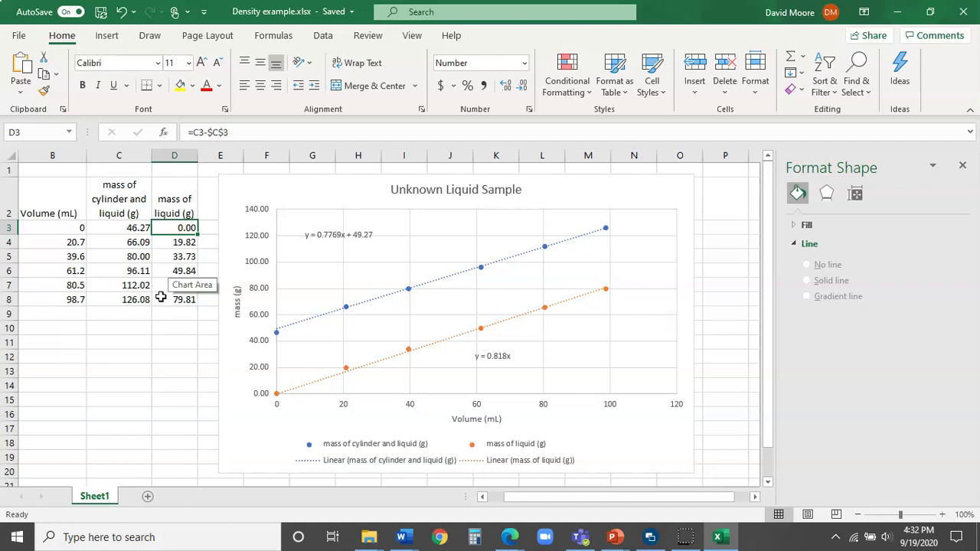
key("Down")
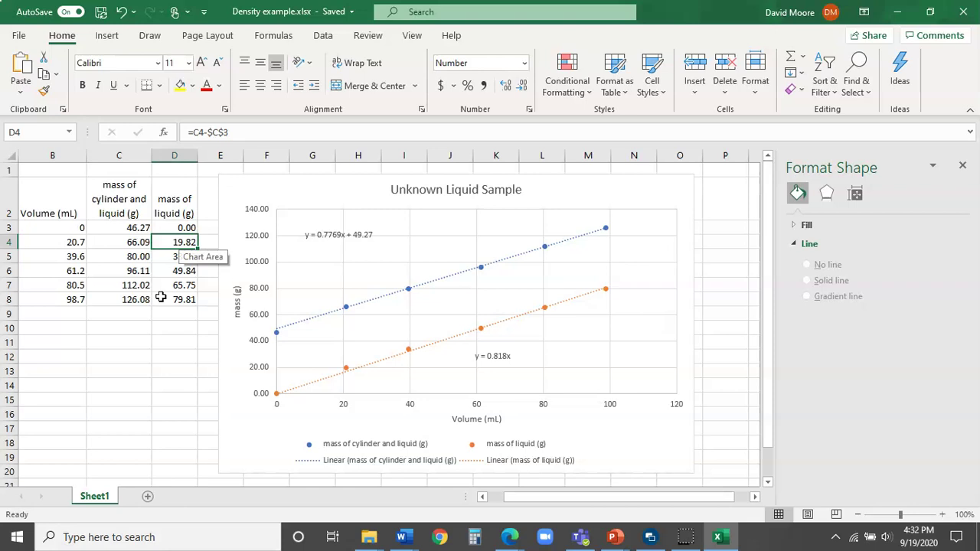
key("Down")
key("Down")
key("Down")
key("Down")
key("Down")
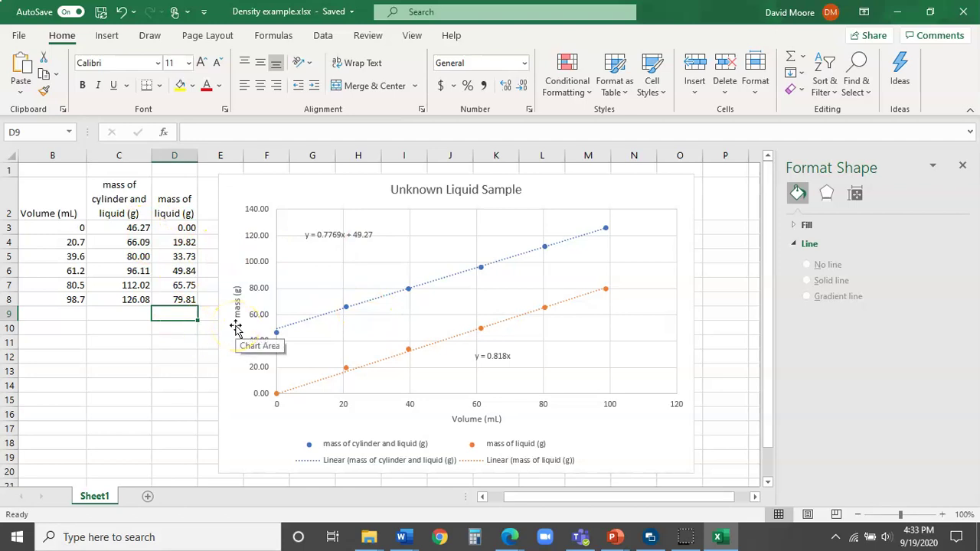
left_click(188, 227)
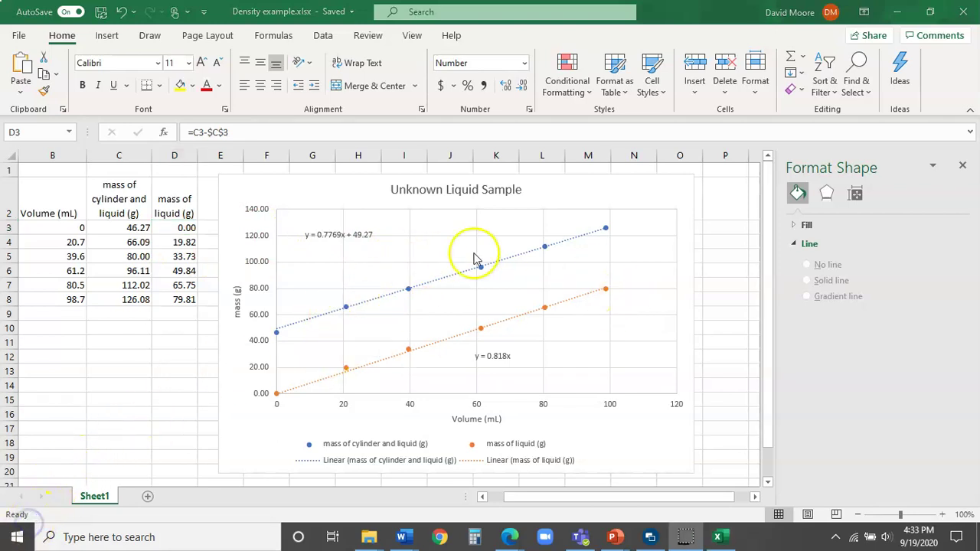
- Set the intercept of the linear trendline for mass of cylinder and liquid to 46.27
left_click(448, 280)
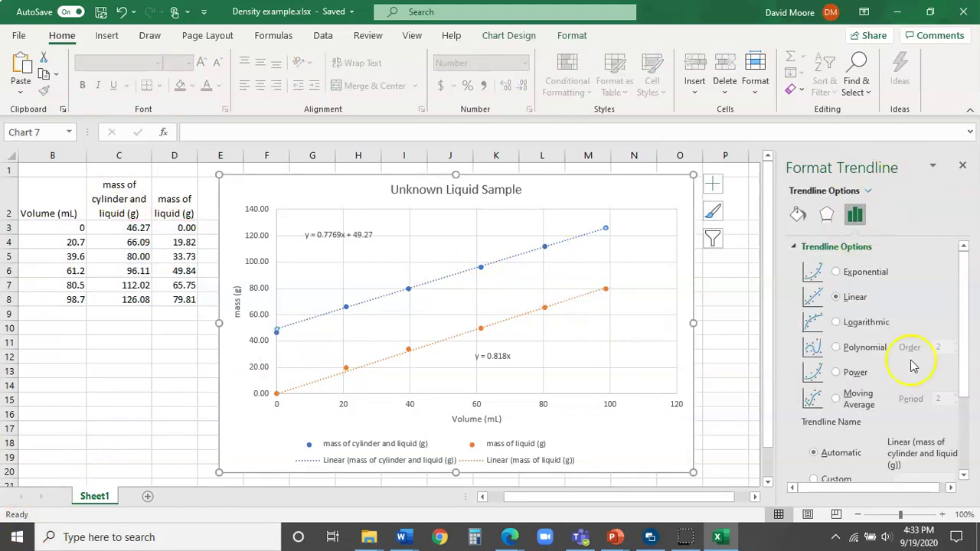
left_click_drag(967, 288, 965, 361)
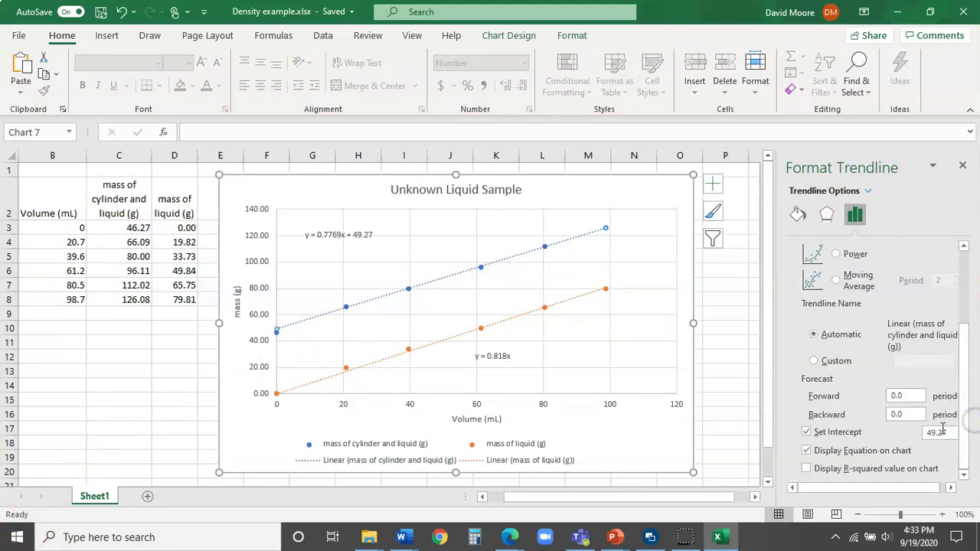
left_click(955, 432)
key("BackSpace")
key("BackSpace")
key("BackSpace")
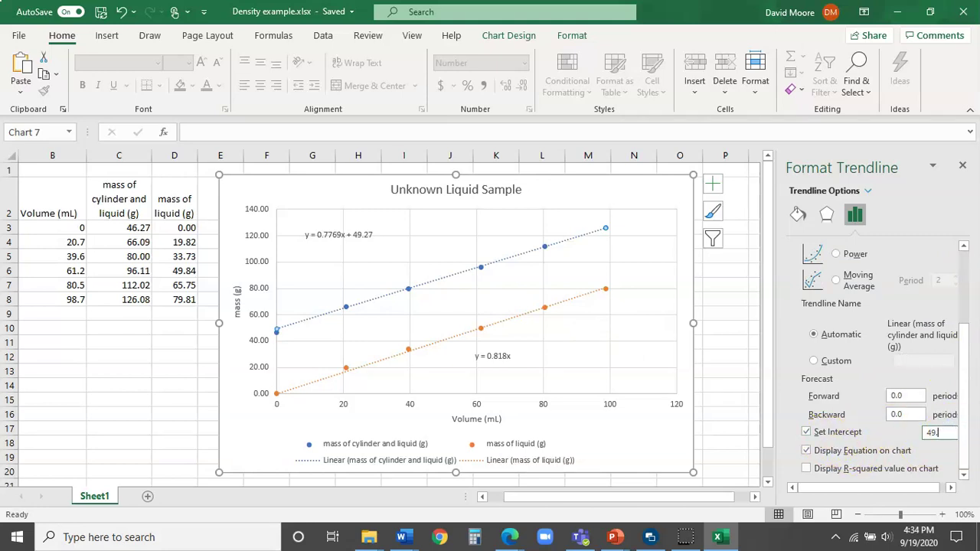
key("BackSpace")
type("6.27")
key("Return")
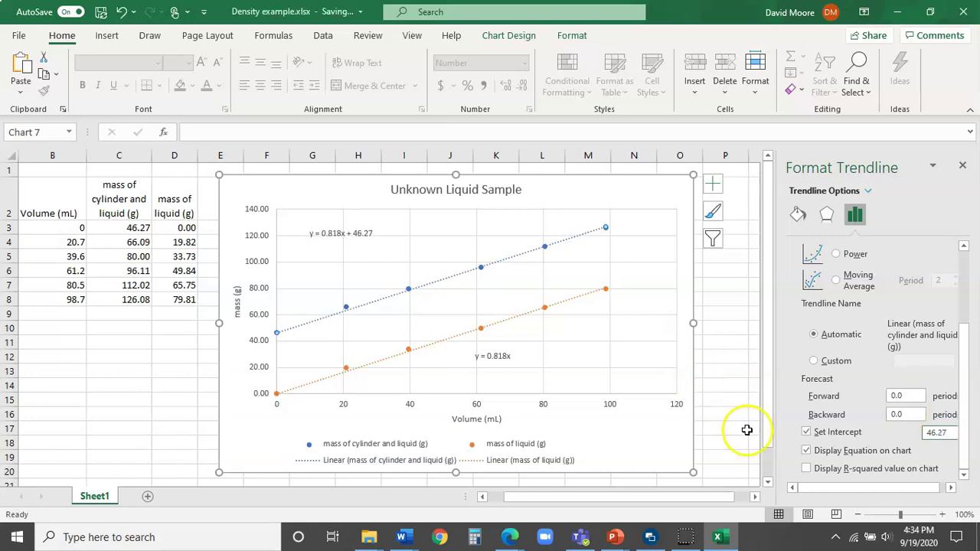